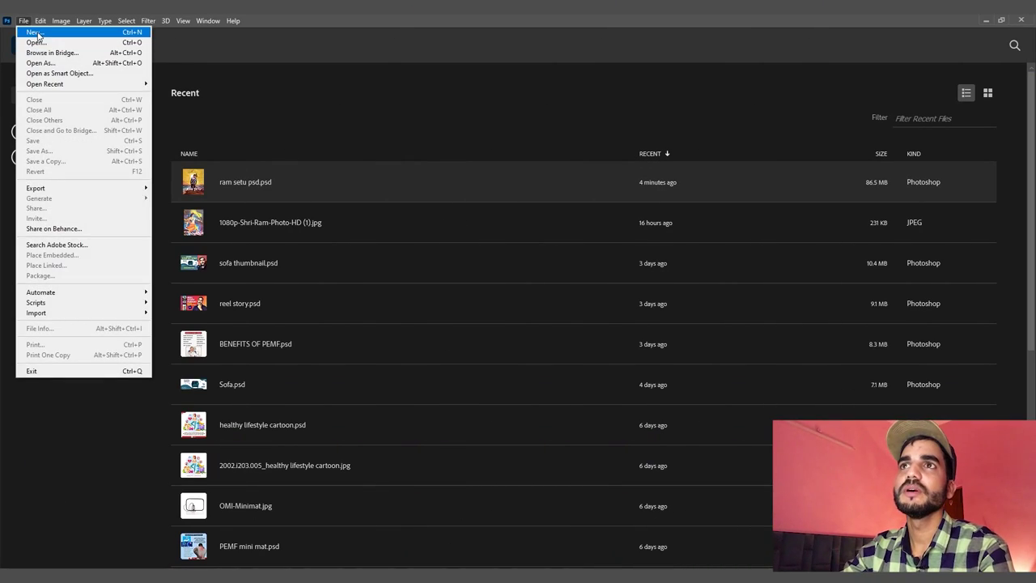
Step: Create a new 1300 × 1550 px blank document at 100 ppi
{"action": "left_click", "coordinate": [35, 32]}
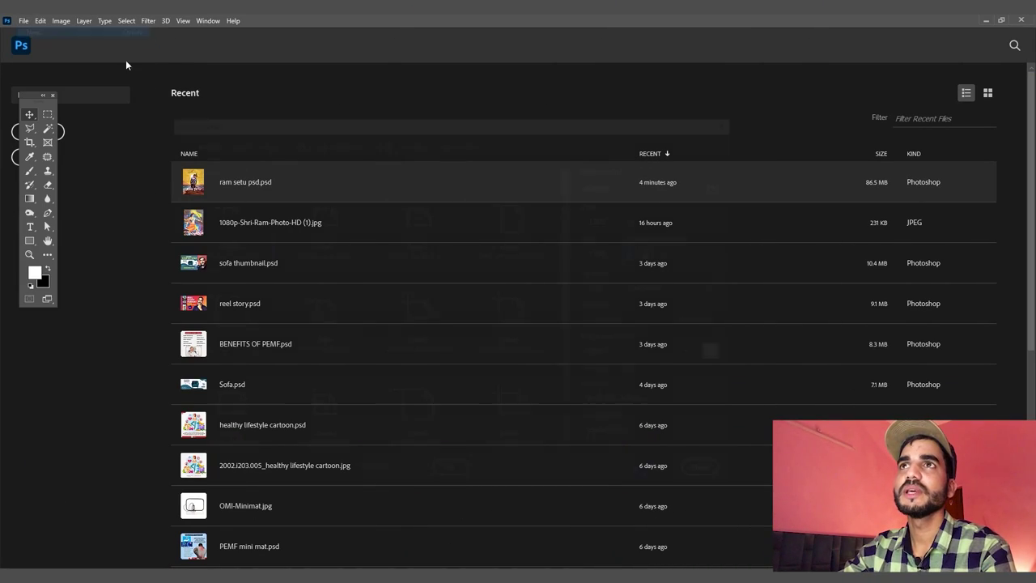
{"action": "left_click", "coordinate": [599, 218]}
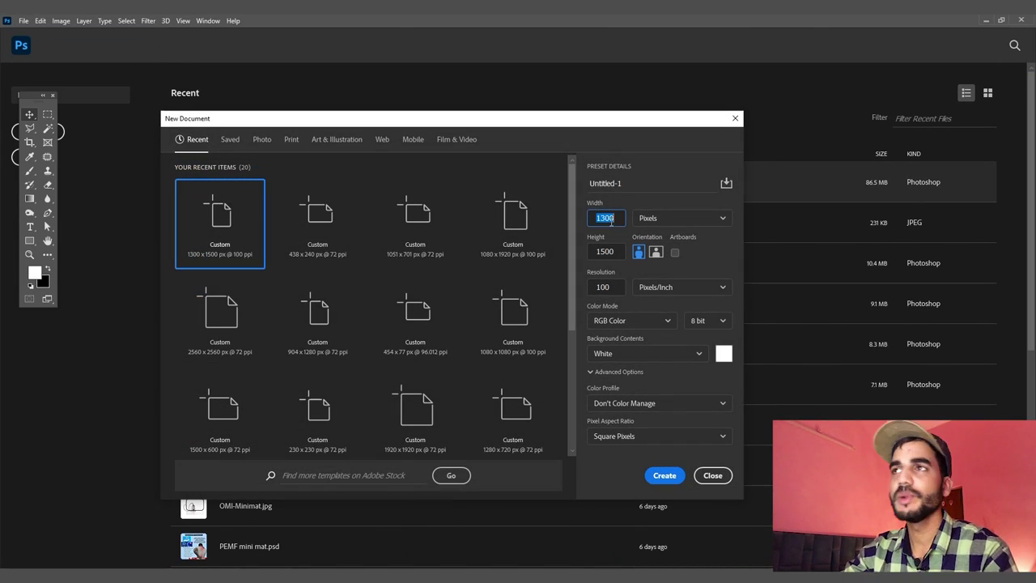
{"action": "double_click", "coordinate": [598, 218]}
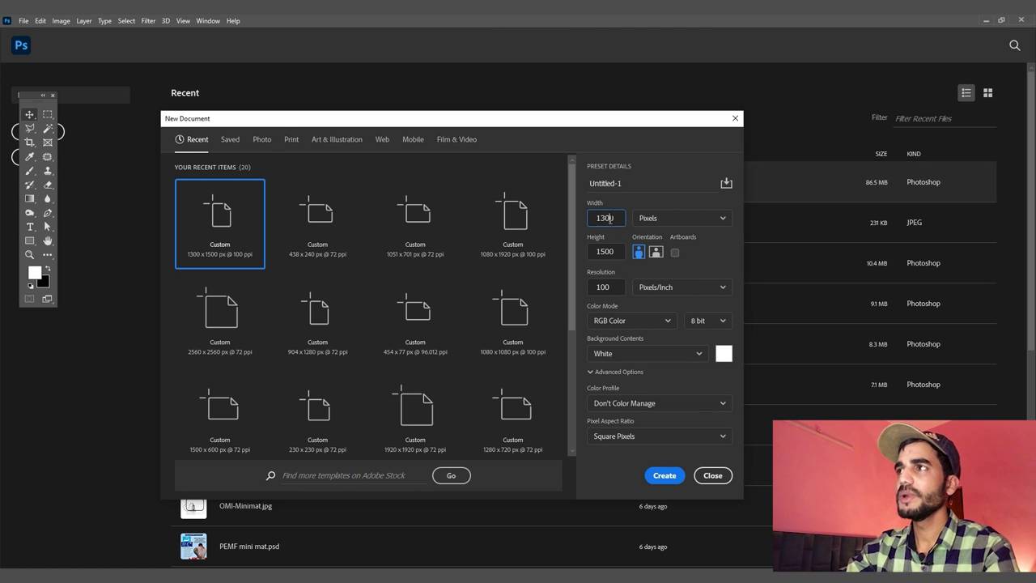
{"action": "type", "text": "1300"}
{"action": "left_click", "coordinate": [613, 251]}
{"action": "type", "text": "1550"}
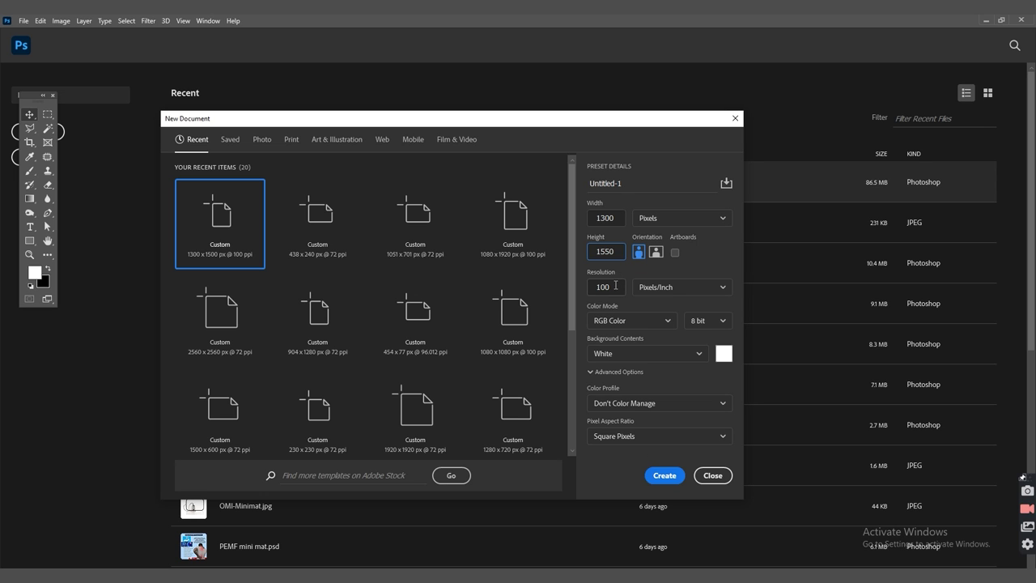
{"action": "left_click", "coordinate": [664, 476]}
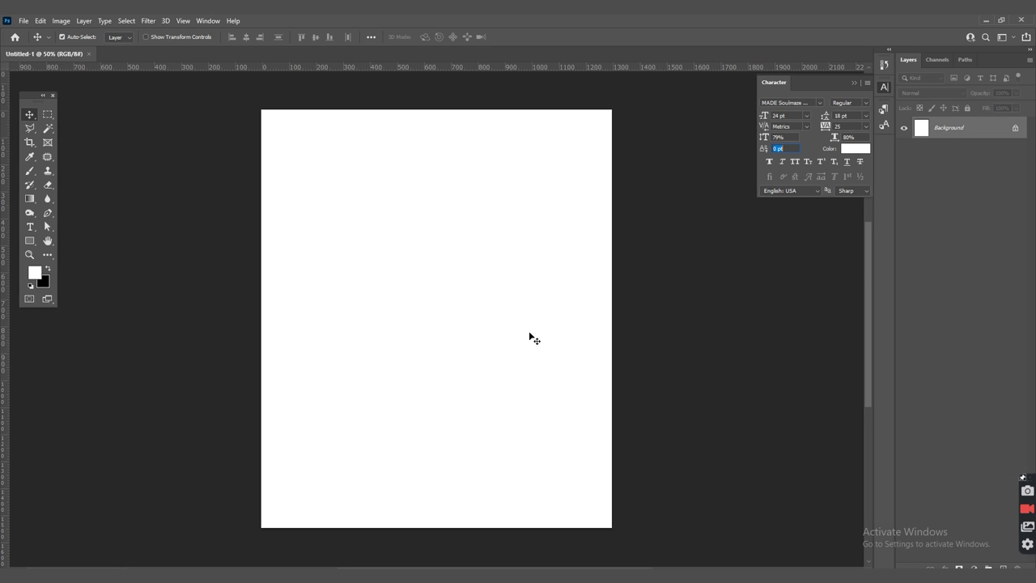
Step: Extend the canvas slightly upward with the Crop tool and fill the new strip with white
{"action": "left_click", "coordinate": [29, 142]}
{"action": "left_click_drag", "start_coordinate": [436, 106], "coordinate": [436, 94]}
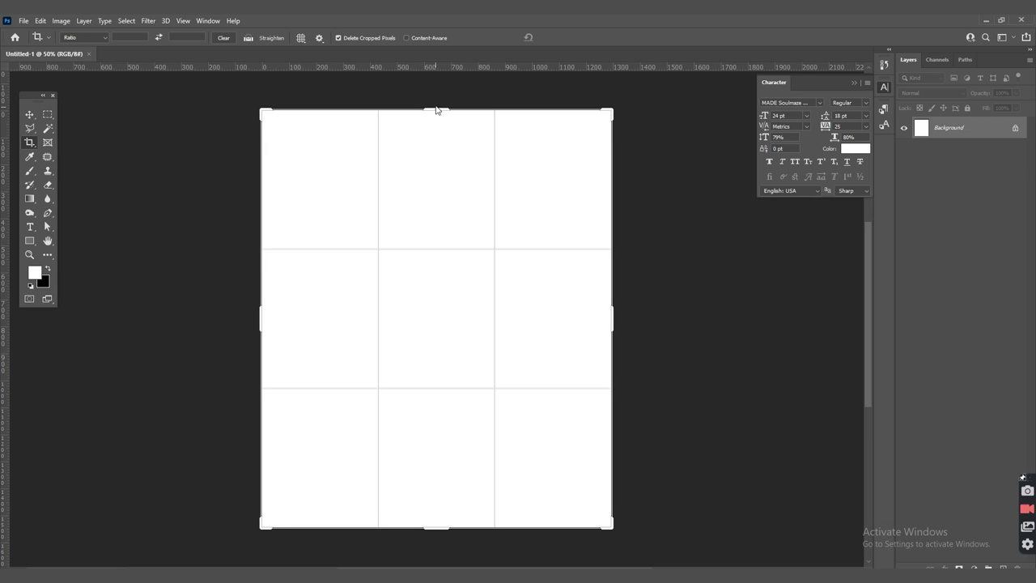
{"action": "key", "text": "Return"}
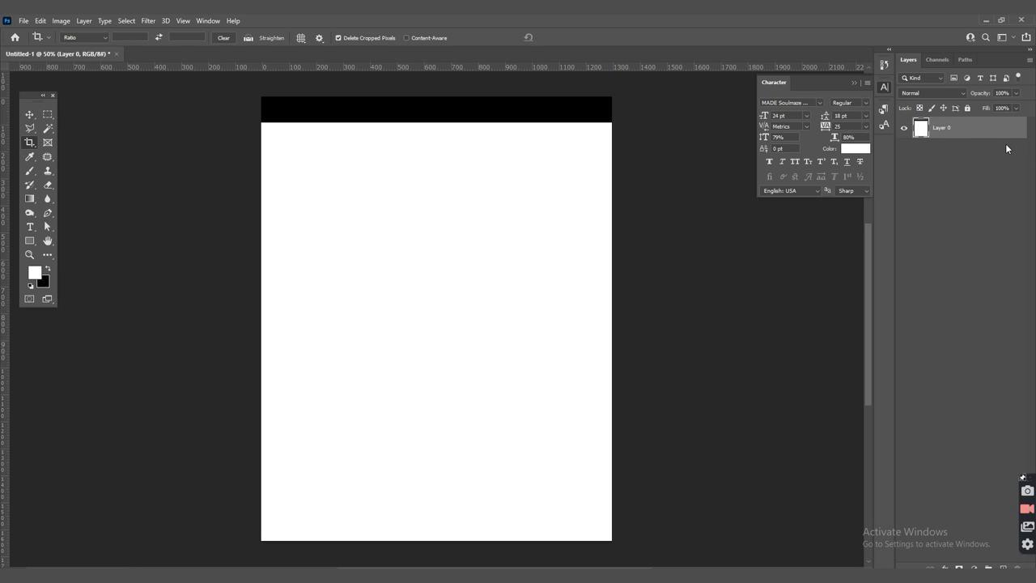
{"action": "key", "text": "alt+BackSpace"}
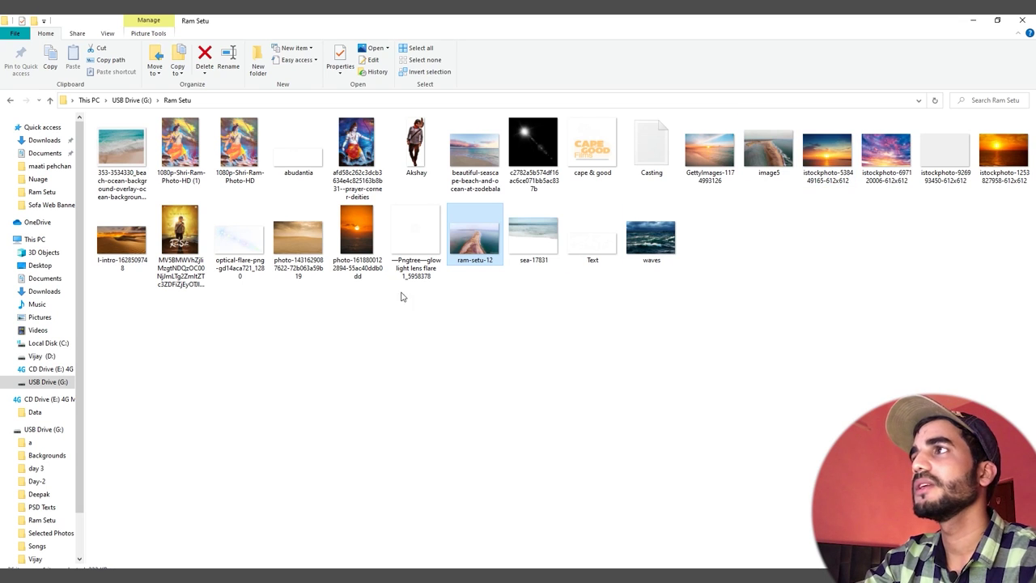
Step: Place the ram-setu-12 causeway photo and roughly distort its corners into position
{"action": "mouse_move", "coordinate": [478, 233]}
{"action": "left_mouse_down"}
{"action": "mouse_move", "coordinate": [541, 579]}
{"action": "mouse_move", "coordinate": [474, 394]}
{"action": "left_mouse_up"}
{"action": "left_click_drag", "start_coordinate": [605, 211], "coordinate": [452, 307]}
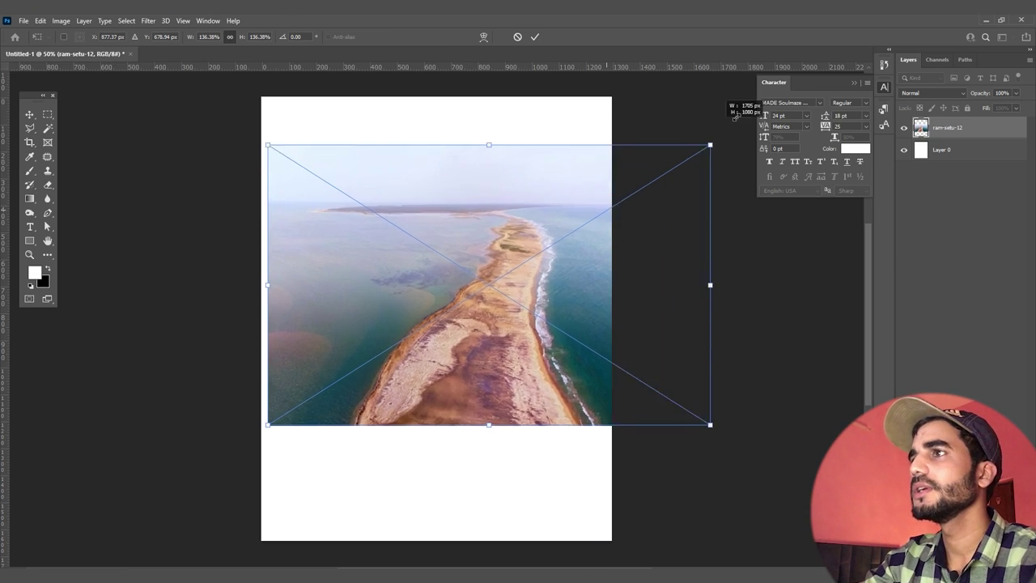
{"action": "key", "text": "ctrl+minus"}
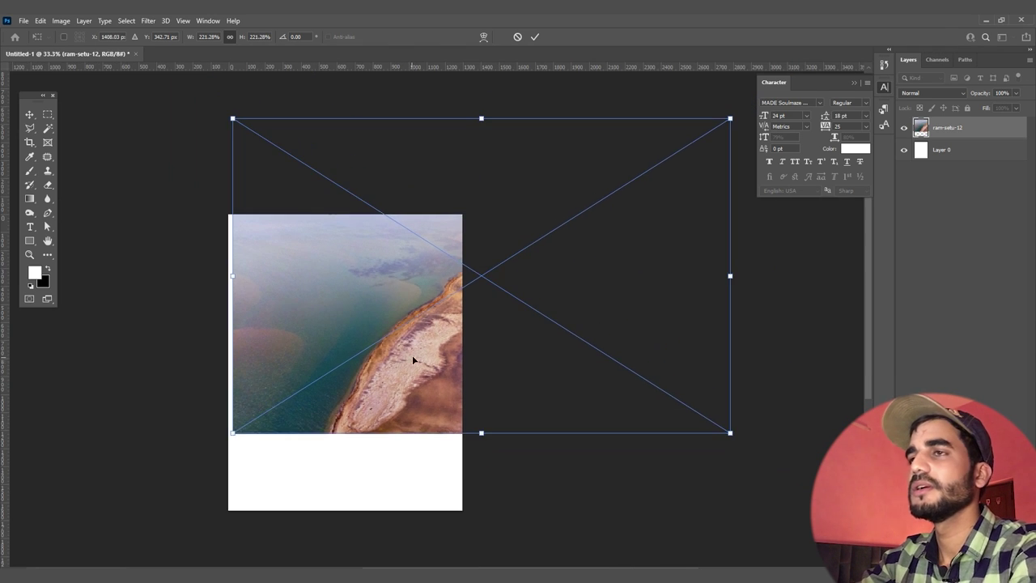
{"action": "left_click_drag", "start_coordinate": [412, 354], "coordinate": [300, 443]}
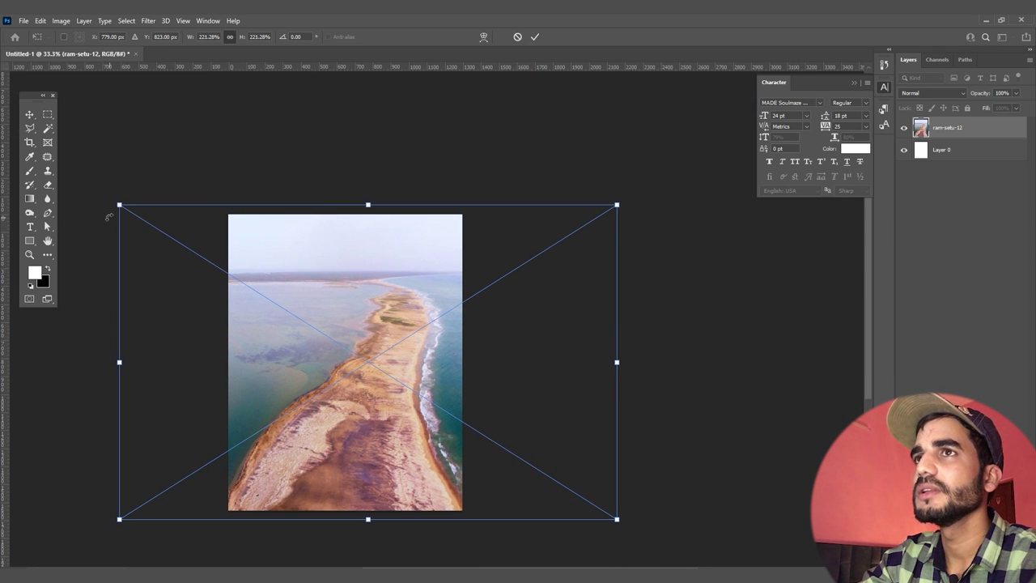
{"action": "left_click_drag", "start_coordinate": [109, 217], "coordinate": [119, 315]}
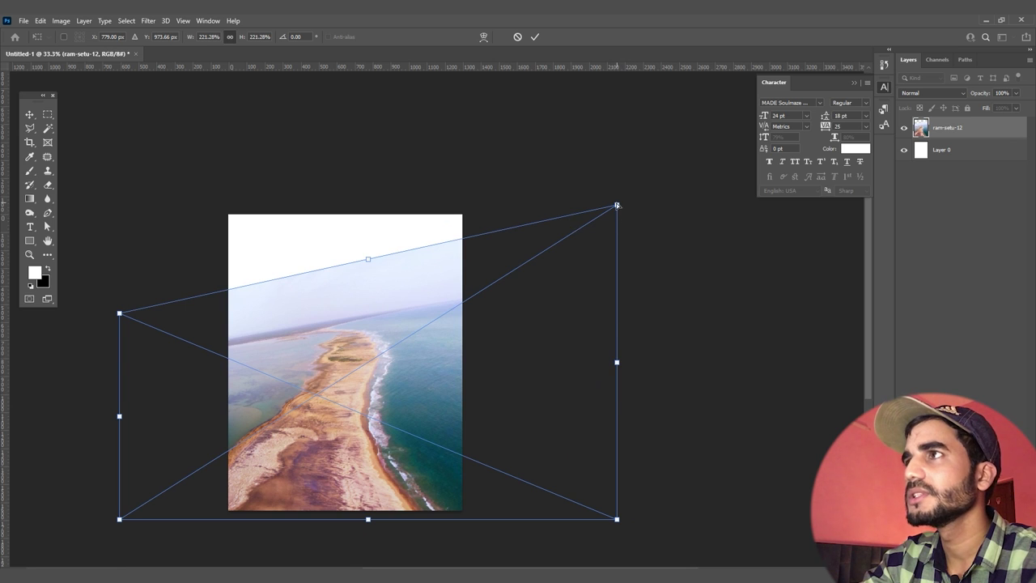
{"action": "left_click_drag", "start_coordinate": [617, 205], "coordinate": [617, 325]}
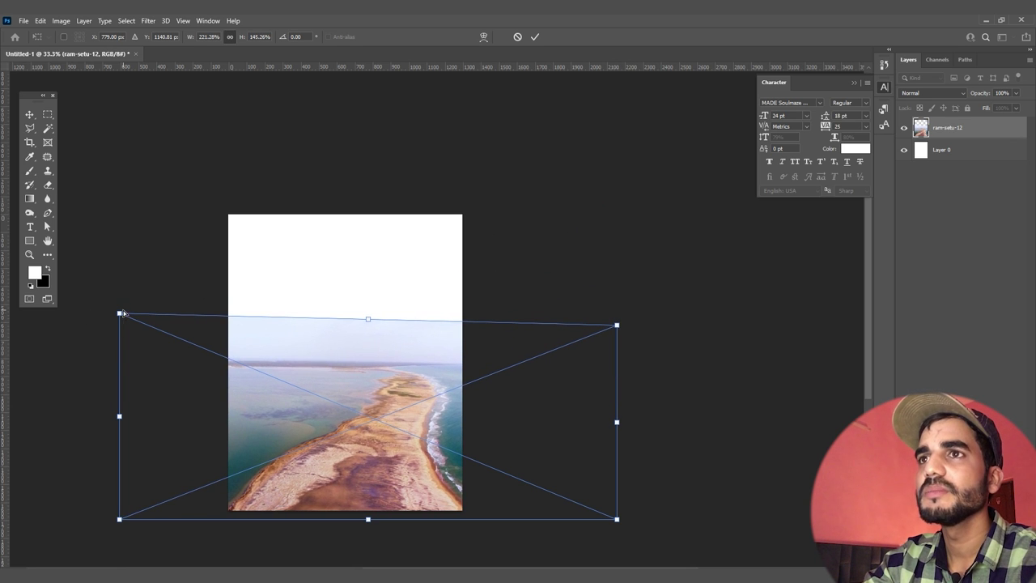
{"action": "left_click_drag", "start_coordinate": [119, 314], "coordinate": [70, 298]}
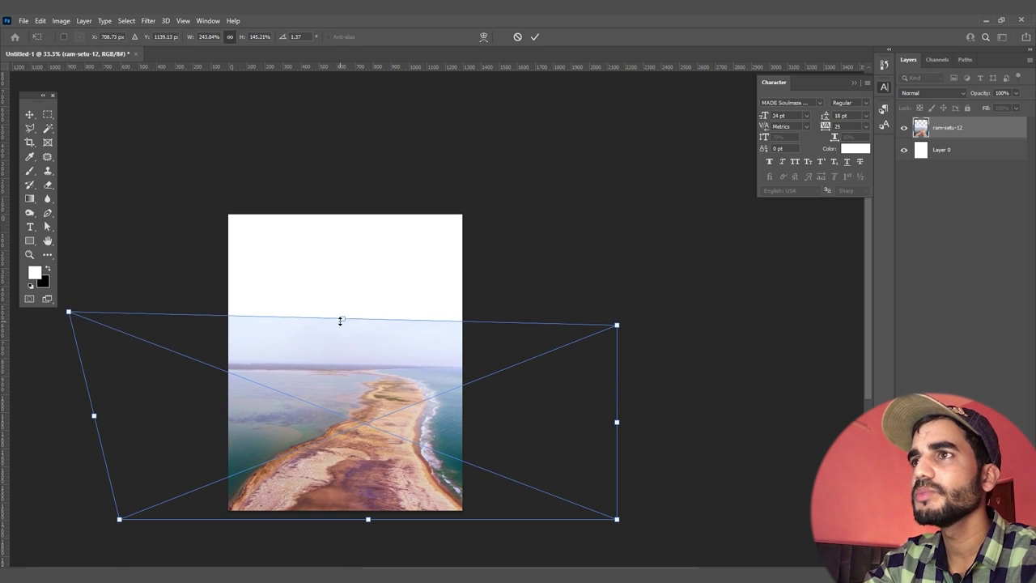
{"action": "left_click_drag", "start_coordinate": [341, 321], "coordinate": [382, 150]}
{"action": "mouse_move", "coordinate": [465, 408]}
{"action": "left_mouse_down"}
{"action": "mouse_move", "coordinate": [276, 444]}
{"action": "mouse_move", "coordinate": [337, 401]}
{"action": "left_mouse_up"}
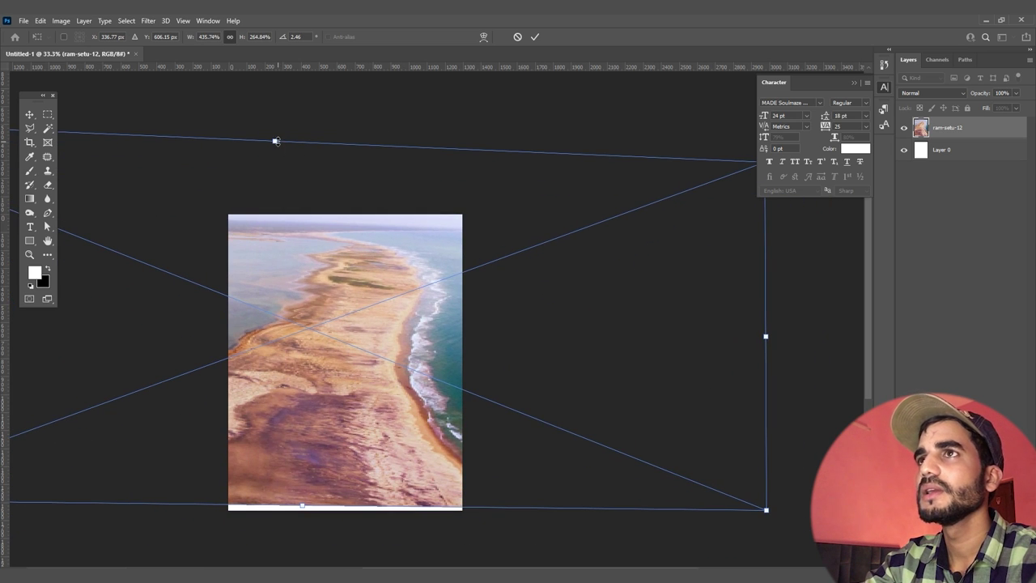
{"action": "left_click_drag", "start_coordinate": [276, 141], "coordinate": [273, 207]}
{"action": "left_click_drag", "start_coordinate": [383, 428], "coordinate": [409, 468]}
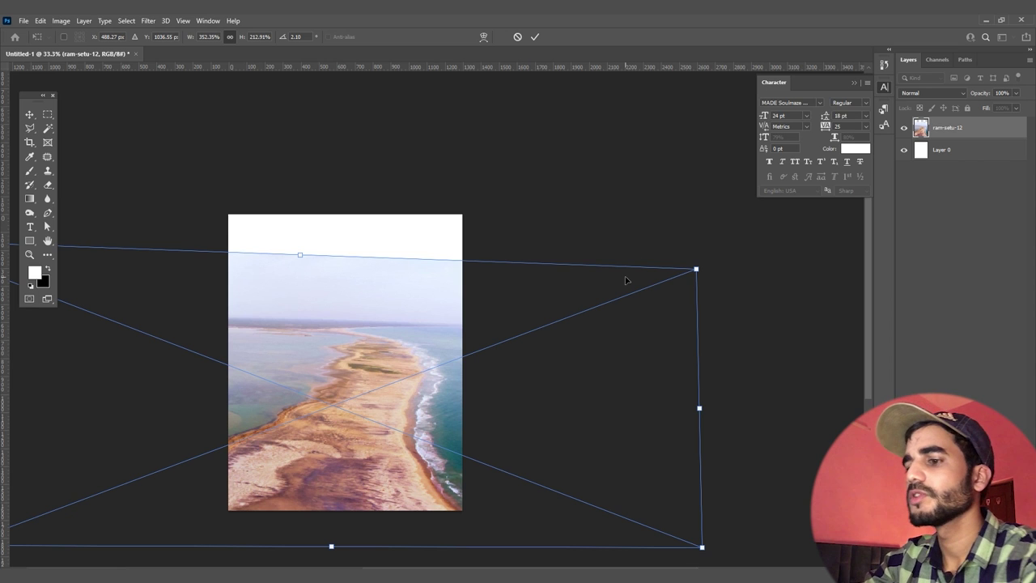
Step: Refine the perspective so the sandy strip spans the lower poster, and commit the distortion
{"action": "key", "text": "ctrl+minus"}
{"action": "left_click_drag", "start_coordinate": [631, 281], "coordinate": [833, 203]}
{"action": "mouse_move", "coordinate": [387, 368]}
{"action": "left_mouse_down"}
{"action": "mouse_move", "coordinate": [266, 384]}
{"action": "mouse_move", "coordinate": [356, 387]}
{"action": "left_mouse_up"}
{"action": "left_click_drag", "start_coordinate": [729, 192], "coordinate": [712, 258]}
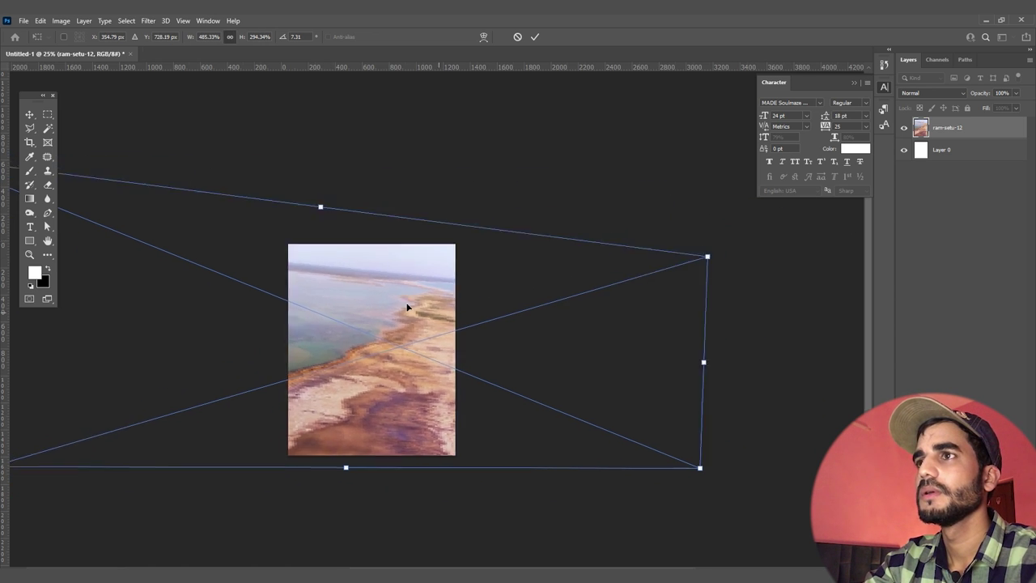
{"action": "scroll", "coordinate": [407, 307], "scroll_direction": "down", "scroll_amount": 1}
{"action": "left_click_drag", "start_coordinate": [620, 424], "coordinate": [828, 397]}
{"action": "left_click_drag", "start_coordinate": [433, 354], "coordinate": [363, 358]}
{"action": "scroll", "coordinate": [363, 358], "scroll_direction": "up", "scroll_amount": 1}
{"action": "left_click_drag", "start_coordinate": [491, 334], "coordinate": [252, 346]}
{"action": "key", "text": "Return"}
{"action": "scroll", "coordinate": [445, 450], "scroll_direction": "up", "scroll_amount": 1}
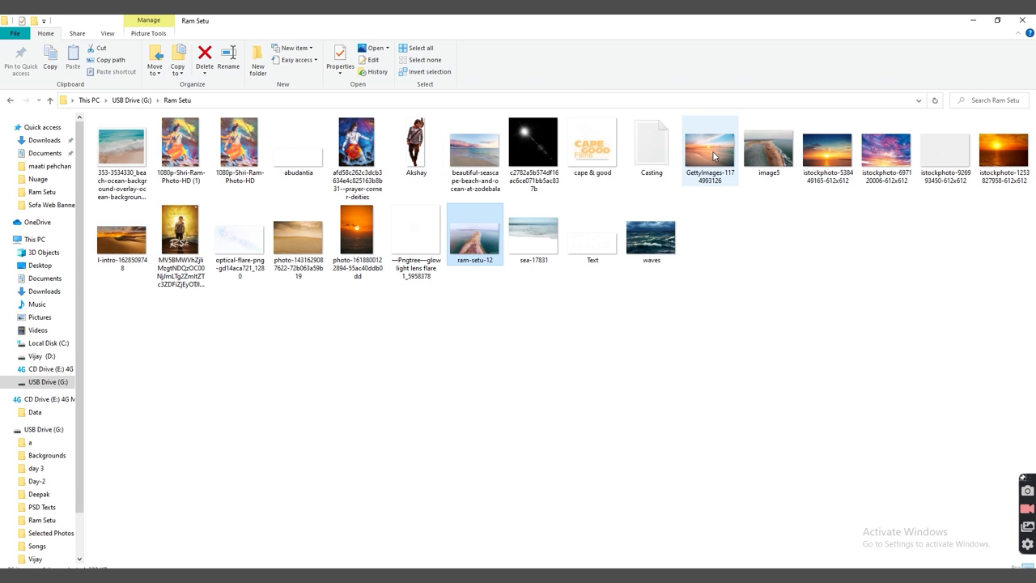
Step: Place the sunset photo, enlarged to fill the canvas
{"action": "mouse_move", "coordinate": [820, 160]}
{"action": "left_mouse_down"}
{"action": "mouse_move", "coordinate": [773, 308]}
{"action": "mouse_move", "coordinate": [410, 446]}
{"action": "mouse_move", "coordinate": [434, 374]}
{"action": "left_mouse_up"}
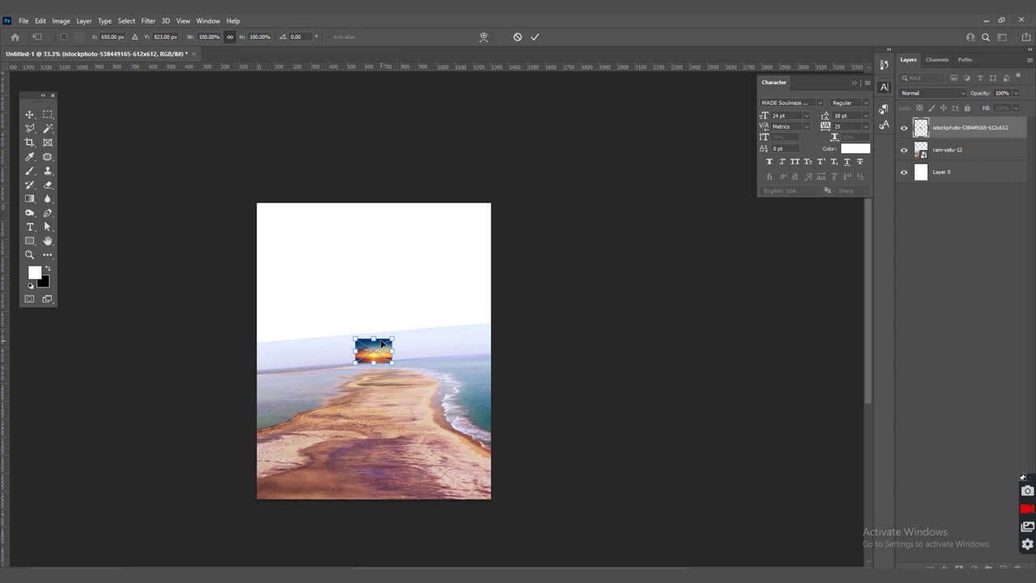
{"action": "left_click_drag", "start_coordinate": [393, 338], "coordinate": [752, 100]}
{"action": "mouse_move", "coordinate": [500, 240]}
{"action": "left_mouse_down"}
{"action": "mouse_move", "coordinate": [500, 367]}
{"action": "mouse_move", "coordinate": [540, 192]}
{"action": "left_mouse_up"}
{"action": "left_click_drag", "start_coordinate": [555, 264], "coordinate": [307, 339]}
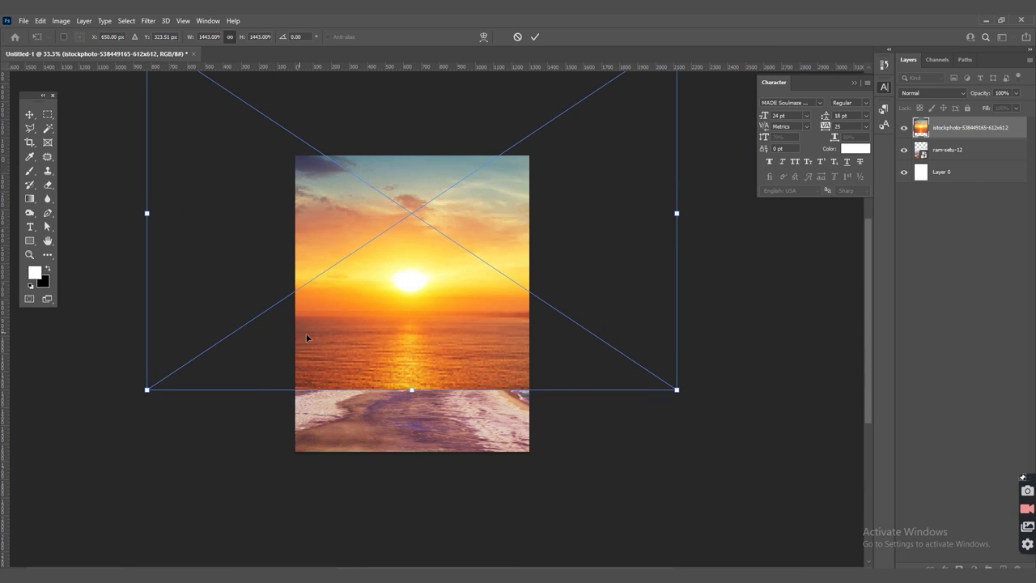
{"action": "key", "text": "Return"}
Step: Move the sunset layer beneath ram-setu-12 and select the causeway layer
{"action": "left_click_drag", "start_coordinate": [943, 128], "coordinate": [946, 161]}
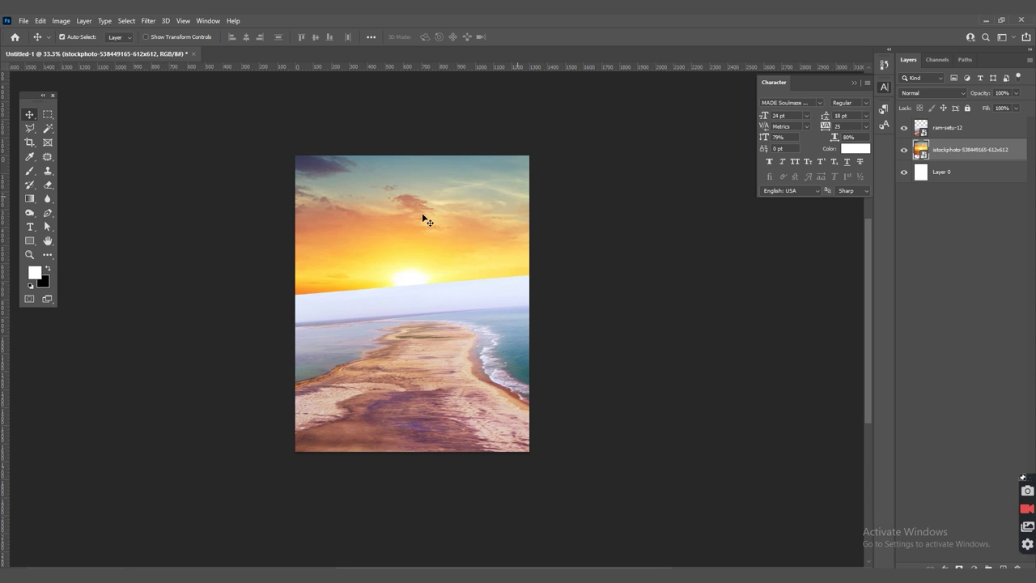
{"action": "left_click", "coordinate": [455, 316]}
{"action": "key", "text": "ctrl+plus"}
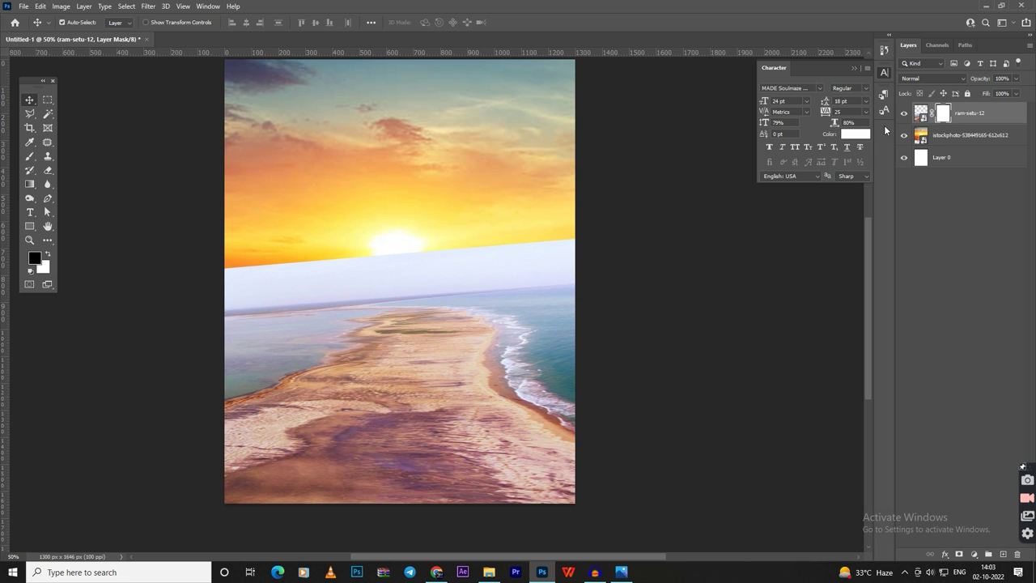
Step: Paint black on the ram-setu-12 mask across the horizon to hide the pale sky band
{"action": "left_click", "coordinate": [29, 158]}
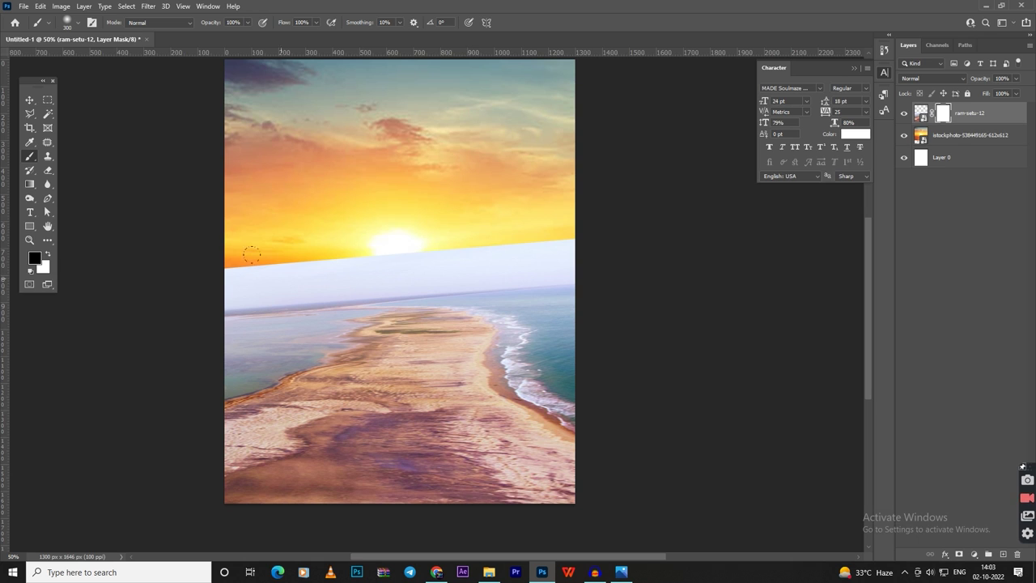
{"action": "mouse_move", "coordinate": [232, 241]}
{"action": "left_mouse_down"}
{"action": "mouse_move", "coordinate": [553, 204]}
{"action": "mouse_move", "coordinate": [273, 224]}
{"action": "mouse_move", "coordinate": [348, 251]}
{"action": "mouse_move", "coordinate": [561, 270]}
{"action": "mouse_move", "coordinate": [235, 267]}
{"action": "mouse_move", "coordinate": [570, 273]}
{"action": "left_mouse_up"}
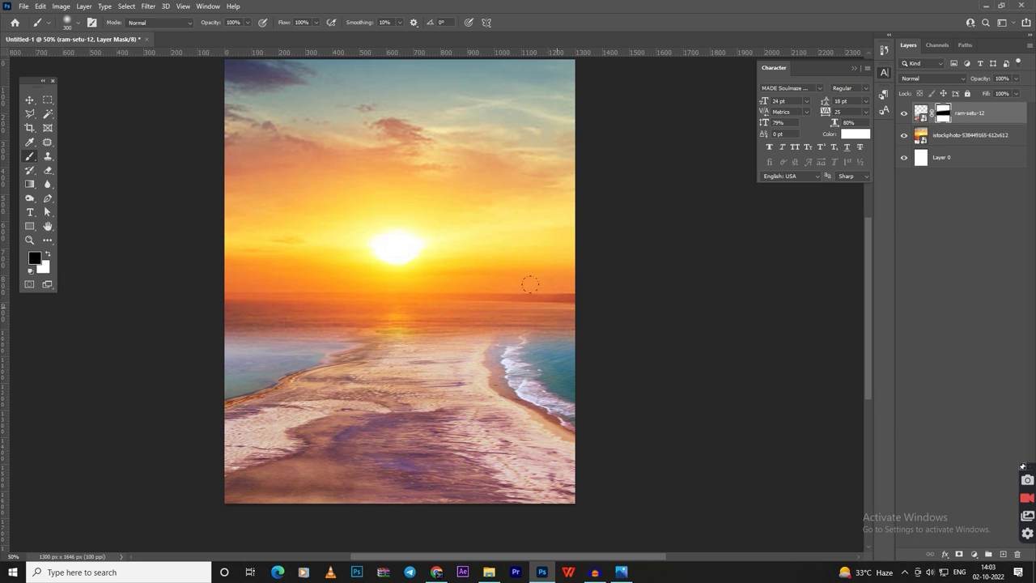
{"action": "key", "text": "ctrl+BackSpace"}
{"action": "mouse_move", "coordinate": [170, 255]}
{"action": "left_mouse_down"}
{"action": "mouse_move", "coordinate": [454, 276]}
{"action": "mouse_move", "coordinate": [571, 271]}
{"action": "left_mouse_up"}
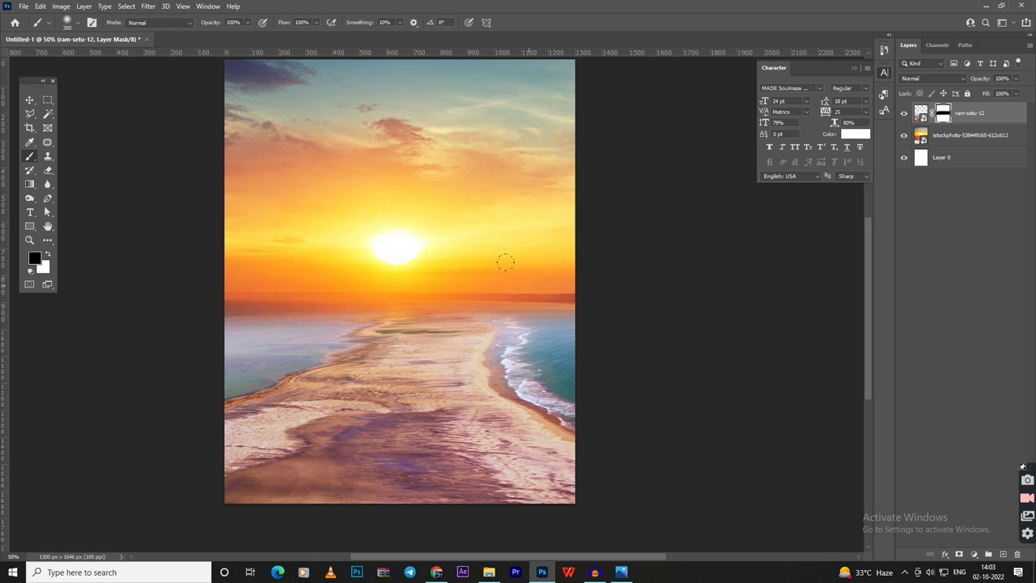
{"action": "left_click", "coordinate": [29, 101]}
Step: Enlarge the sunset backdrop layer slightly with Free Transform
{"action": "left_click", "coordinate": [620, 324]}
{"action": "key", "text": "ctrl+t"}
{"action": "left_click_drag", "start_coordinate": [799, 412], "coordinate": [869, 472]}
{"action": "left_click_drag", "start_coordinate": [448, 297], "coordinate": [443, 296]}
{"action": "key", "text": "Return"}
Step: Place the walking man cutout, scaled down and standing on the causeway
{"action": "key", "text": "alt+Tab"}
{"action": "left_click_drag", "start_coordinate": [412, 130], "coordinate": [402, 413]}
{"action": "left_click_drag", "start_coordinate": [432, 124], "coordinate": [414, 168]}
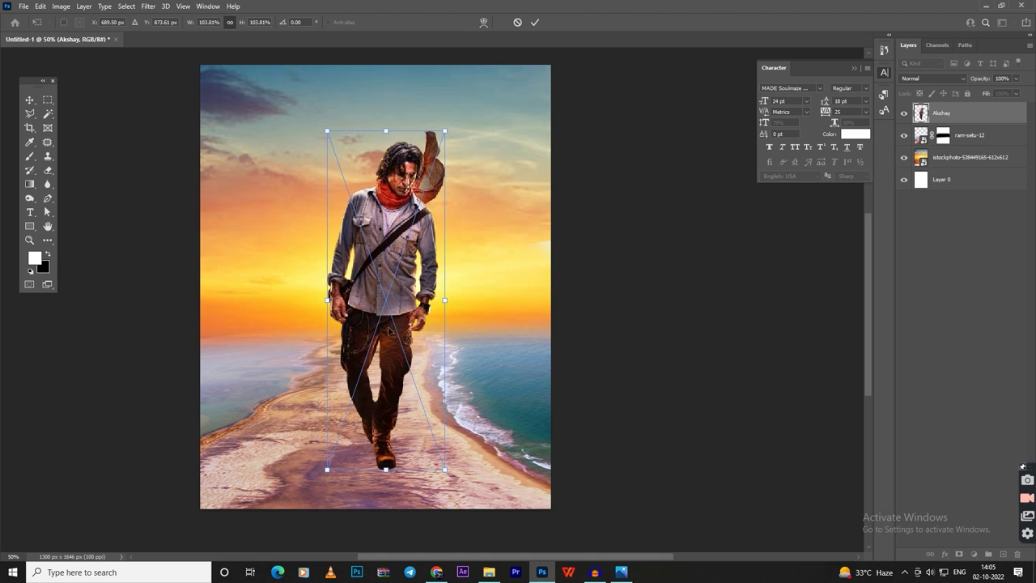
{"action": "mouse_move", "coordinate": [371, 286]}
{"action": "left_mouse_down"}
{"action": "mouse_move", "coordinate": [383, 312]}
{"action": "mouse_move", "coordinate": [383, 301]}
{"action": "left_mouse_up"}
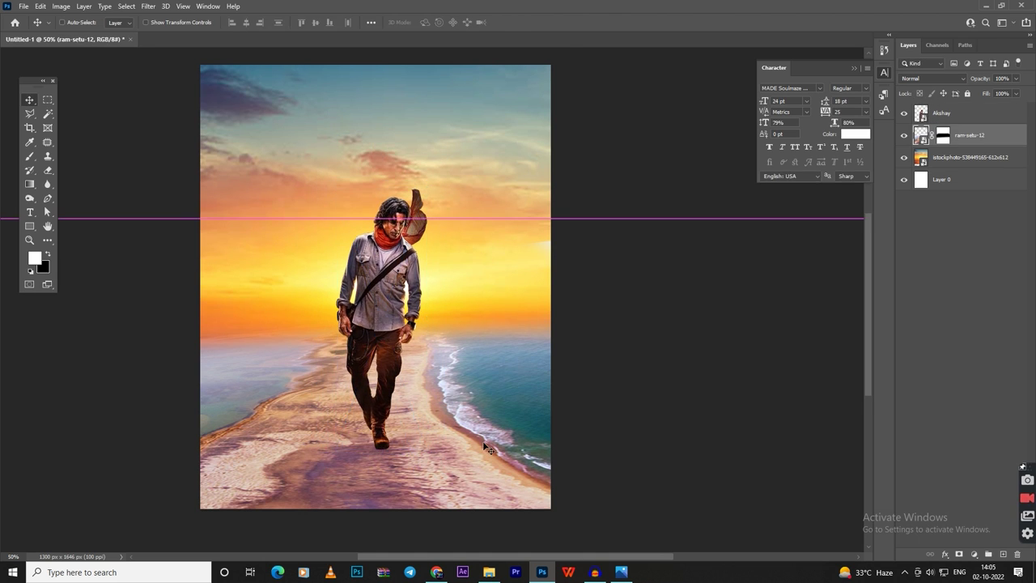
{"action": "left_click_drag", "start_coordinate": [353, 166], "coordinate": [343, 149]}
{"action": "key", "text": "Return"}
Step: Place the waves photo over the lower poster
{"action": "key", "text": "alt+Tab"}
{"action": "left_click_drag", "start_coordinate": [650, 220], "coordinate": [519, 424]}
{"action": "key", "text": "Return"}
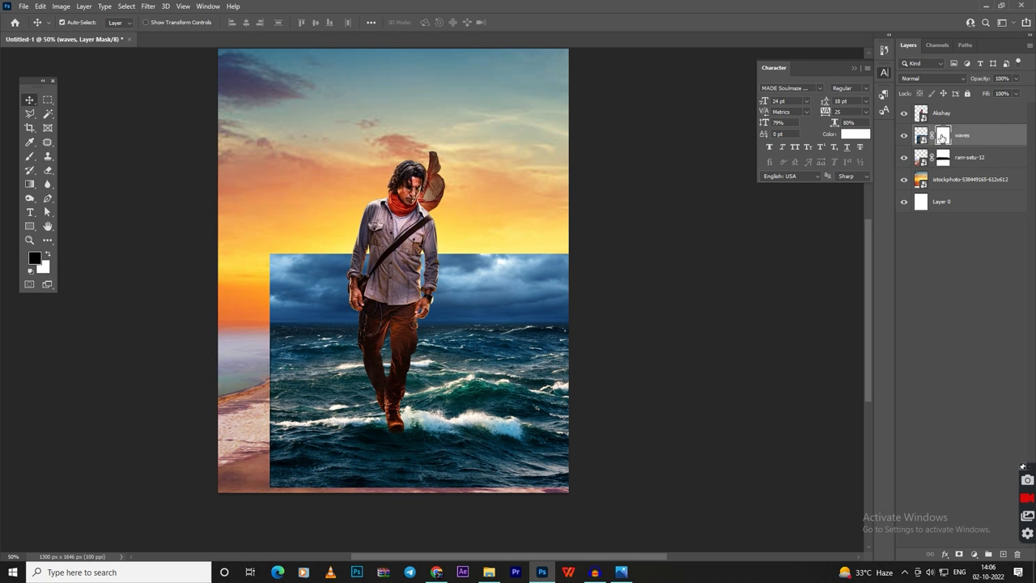
Step: Brush away the waves' left and bottom edges and move the waves into the lower right
{"action": "left_click", "coordinate": [30, 158]}
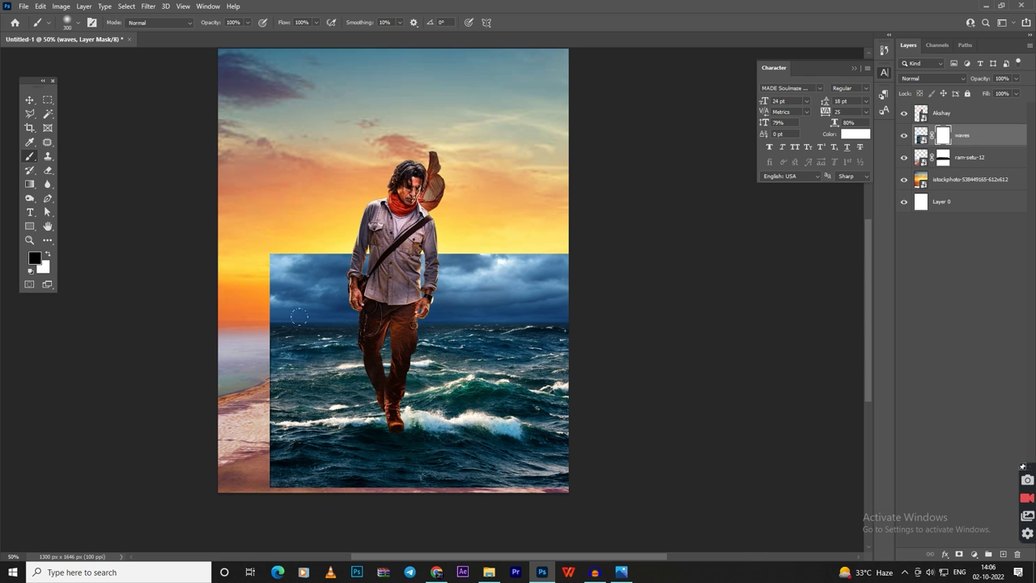
{"action": "mouse_move", "coordinate": [241, 310]}
{"action": "left_mouse_down"}
{"action": "mouse_move", "coordinate": [307, 409]}
{"action": "mouse_move", "coordinate": [332, 473]}
{"action": "mouse_move", "coordinate": [559, 457]}
{"action": "mouse_move", "coordinate": [308, 340]}
{"action": "left_mouse_up"}
{"action": "key", "text": "ctrl+t"}
{"action": "left_click_drag", "start_coordinate": [389, 269], "coordinate": [472, 310]}
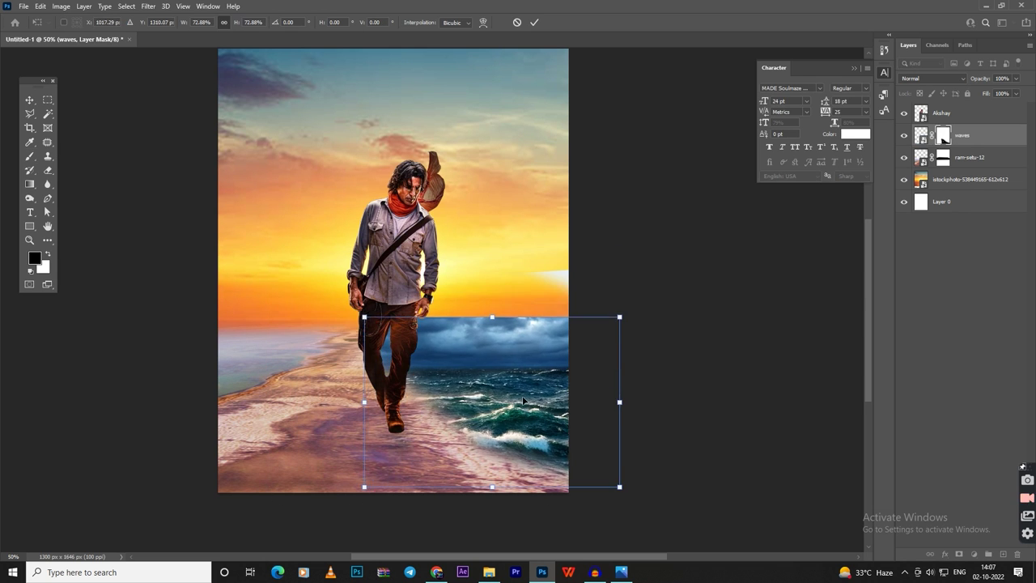
{"action": "key", "text": "Return"}
{"action": "key", "text": "ctrl+t"}
{"action": "left_click_drag", "start_coordinate": [609, 280], "coordinate": [620, 343]}
{"action": "key", "text": "Return"}
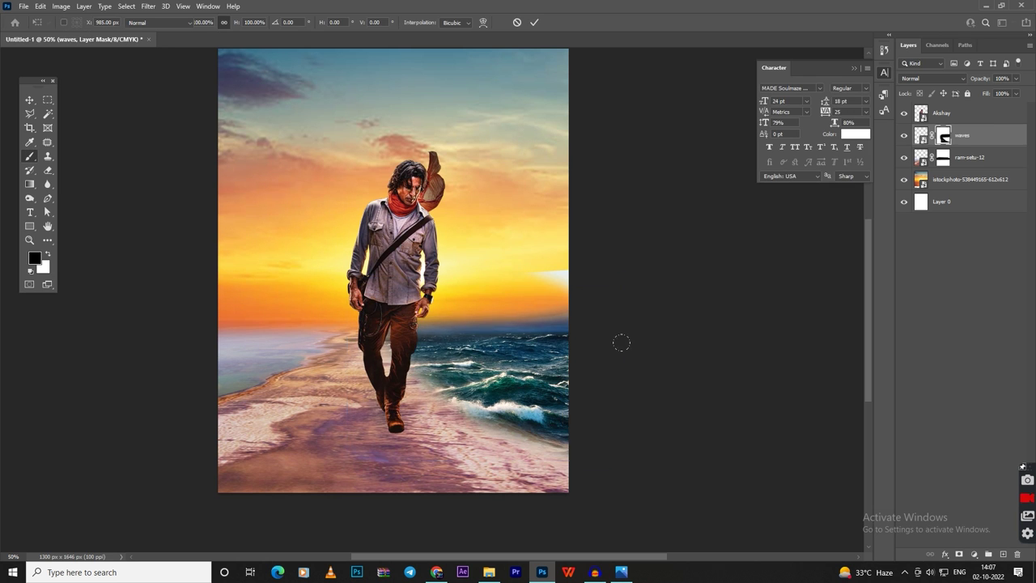
Step: Set the waves layer to Luminosity blend mode at 49% opacity, then return to the image folder
{"action": "left_click", "coordinate": [931, 79]}
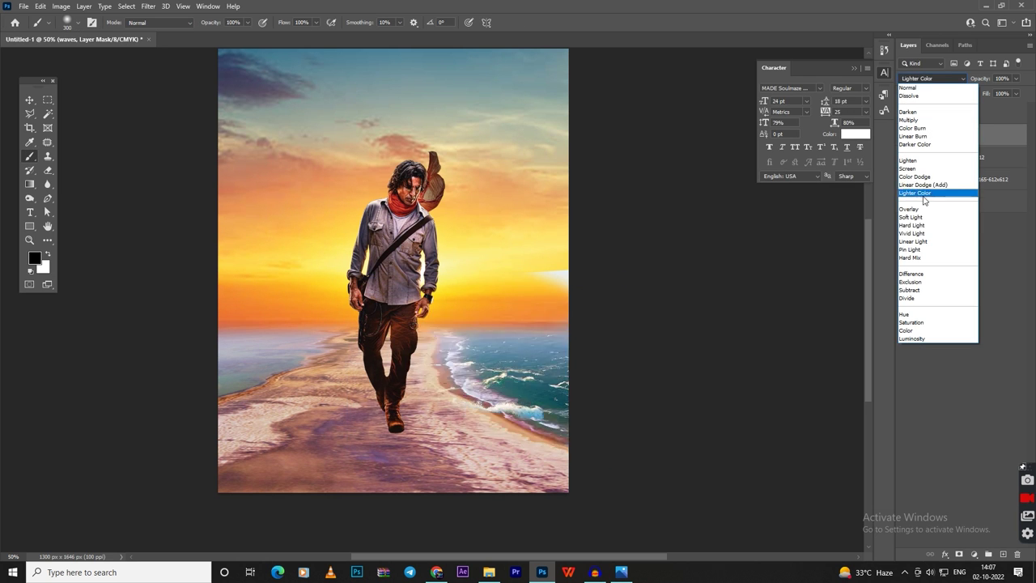
{"action": "left_click", "coordinate": [917, 339]}
{"action": "left_click_drag", "start_coordinate": [1016, 78], "coordinate": [993, 93]}
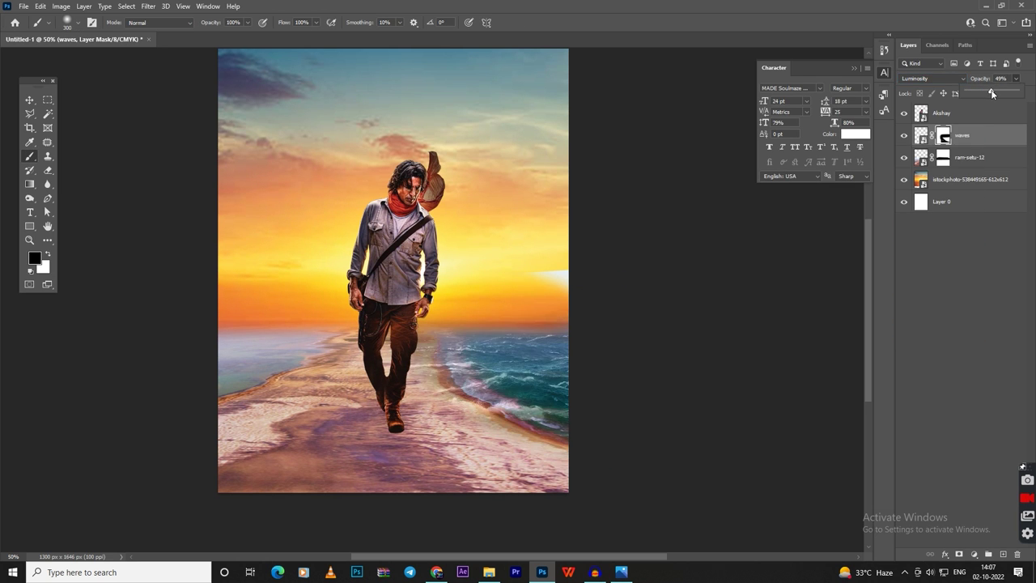
{"action": "key", "text": "alt+Tab"}
{"action": "mouse_move", "coordinate": [486, 135]}
{"action": "left_mouse_down"}
{"action": "mouse_move", "coordinate": [607, 228]}
{"action": "mouse_move", "coordinate": [556, 559]}
{"action": "left_mouse_up"}
Step: Place the GettyImages beach photo over the causeway and give it a layer mask
{"action": "left_click_drag", "start_coordinate": [710, 135], "coordinate": [662, 387]}
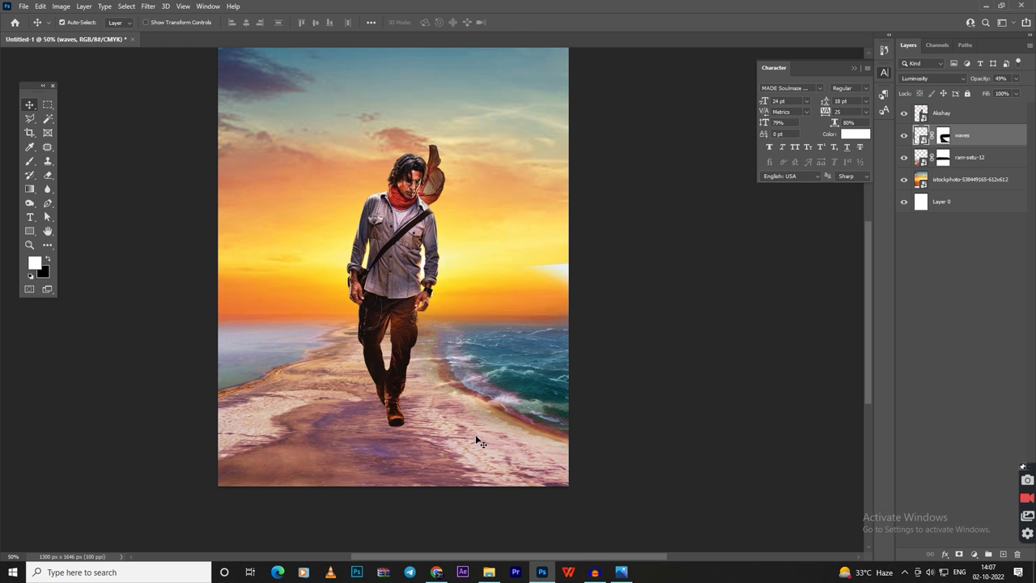
{"action": "left_click_drag", "start_coordinate": [579, 410], "coordinate": [486, 401]}
{"action": "left_click_drag", "start_coordinate": [497, 337], "coordinate": [571, 425]}
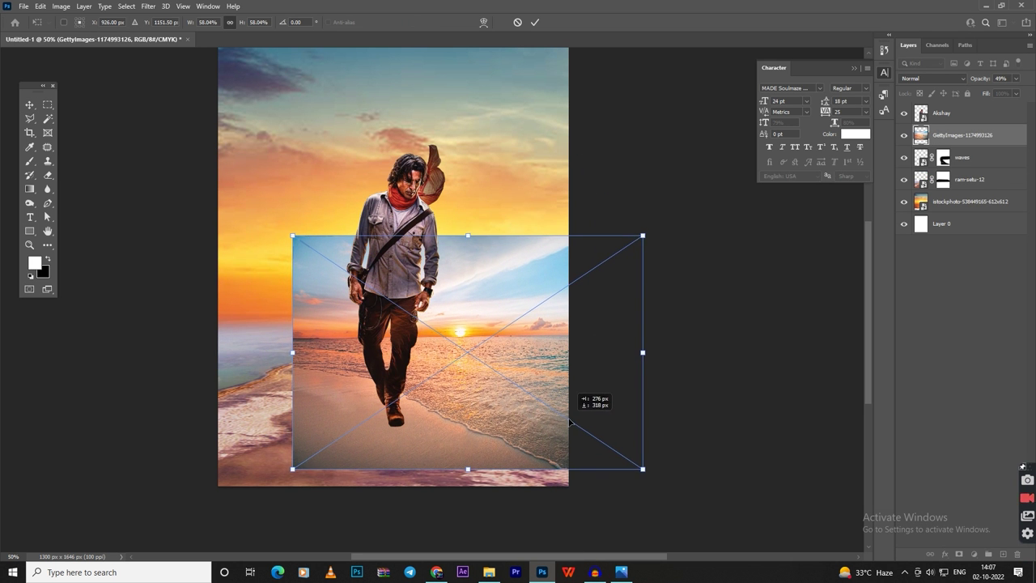
{"action": "key", "text": "Return"}
{"action": "left_click", "coordinate": [959, 554]}
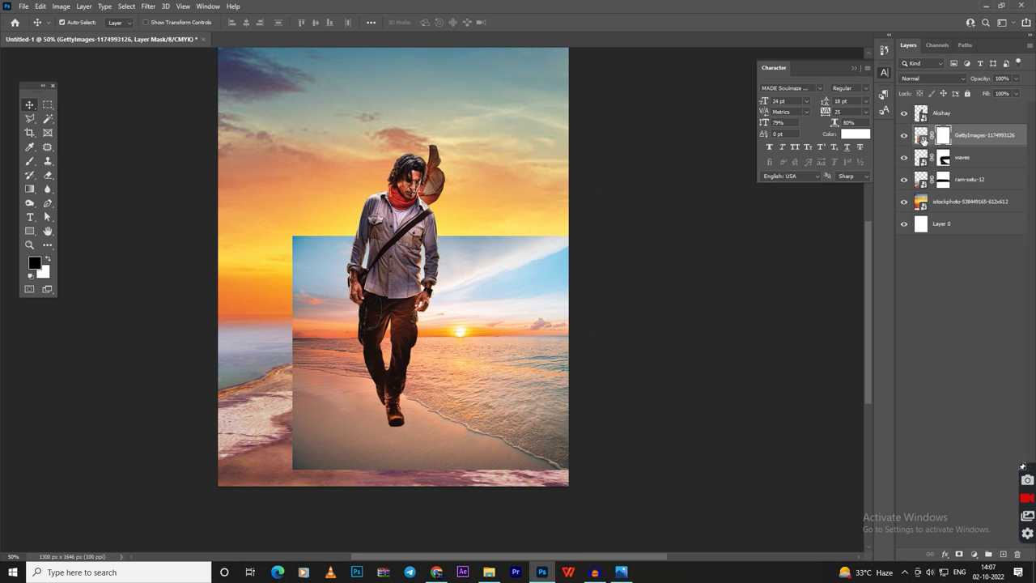
Step: Mask away the beach photo's sky, right-side water, and hard left and bottom edges
{"action": "left_click", "coordinate": [30, 163]}
{"action": "left_click_drag", "start_coordinate": [256, 261], "coordinate": [559, 267]}
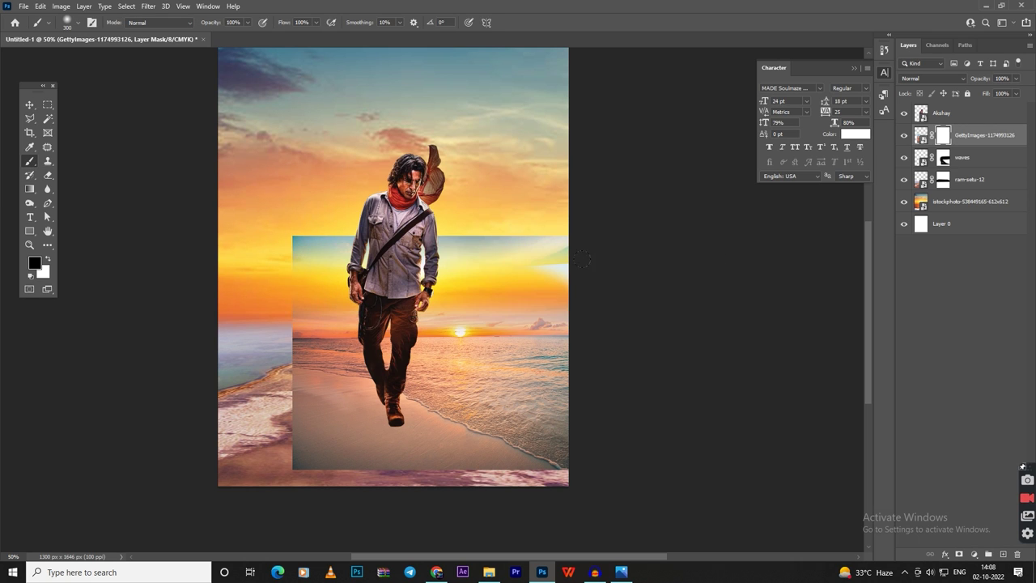
{"action": "left_click_drag", "start_coordinate": [308, 243], "coordinate": [551, 243]}
{"action": "mouse_move", "coordinate": [315, 266]}
{"action": "left_mouse_down"}
{"action": "mouse_move", "coordinate": [580, 282]}
{"action": "mouse_move", "coordinate": [231, 266]}
{"action": "left_mouse_up"}
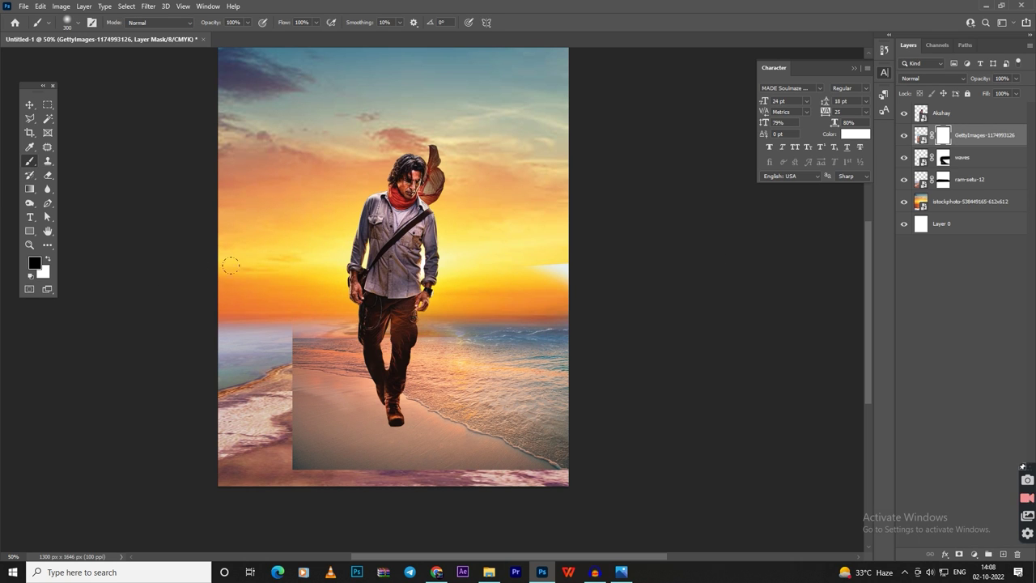
{"action": "left_click_drag", "start_coordinate": [454, 304], "coordinate": [604, 367]}
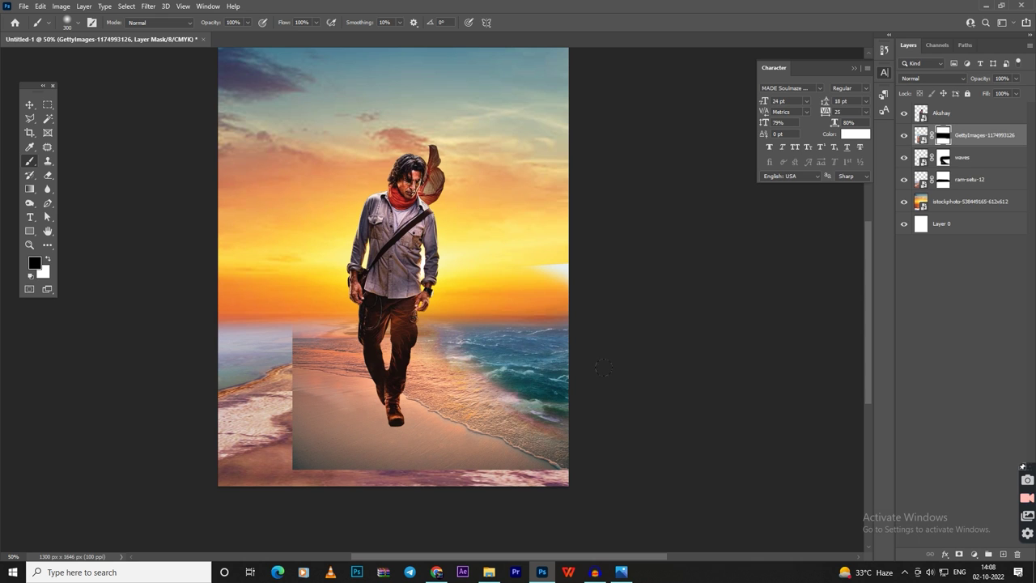
{"action": "mouse_move", "coordinate": [272, 349]}
{"action": "left_mouse_down"}
{"action": "mouse_move", "coordinate": [365, 471]}
{"action": "mouse_move", "coordinate": [441, 482]}
{"action": "left_mouse_up"}
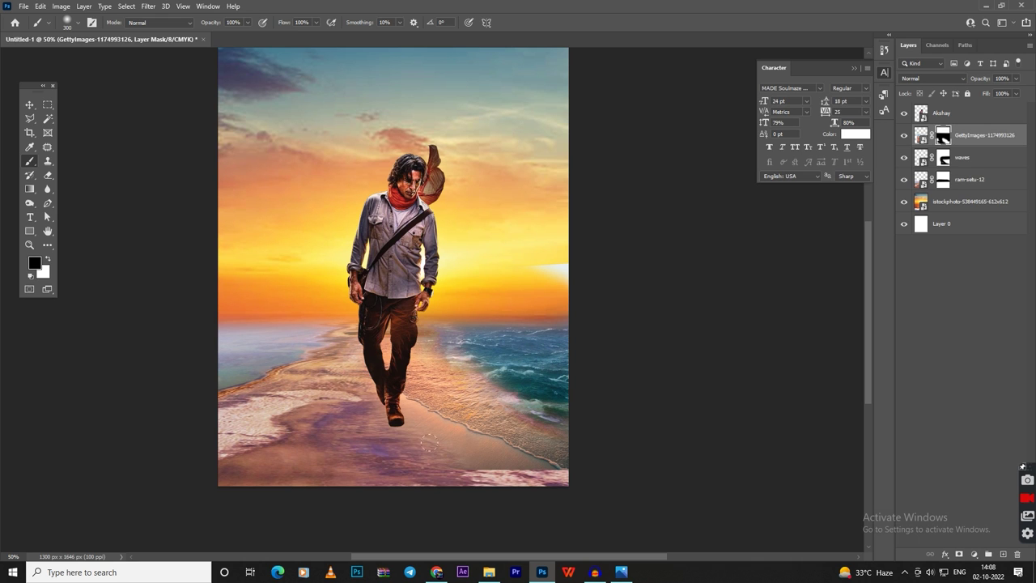
{"action": "left_click_drag", "start_coordinate": [429, 441], "coordinate": [593, 494]}
{"action": "left_click", "coordinate": [931, 78]}
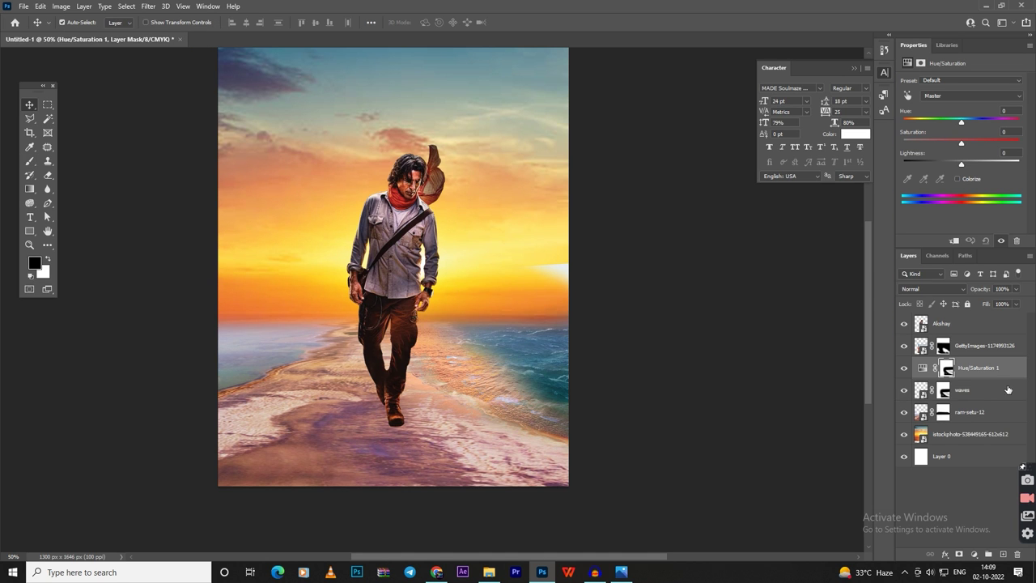
Step: Duplicate the waves and Hue/Saturation layers, flip the copy horizontally and move it left
{"action": "left_click", "coordinate": [904, 390]}
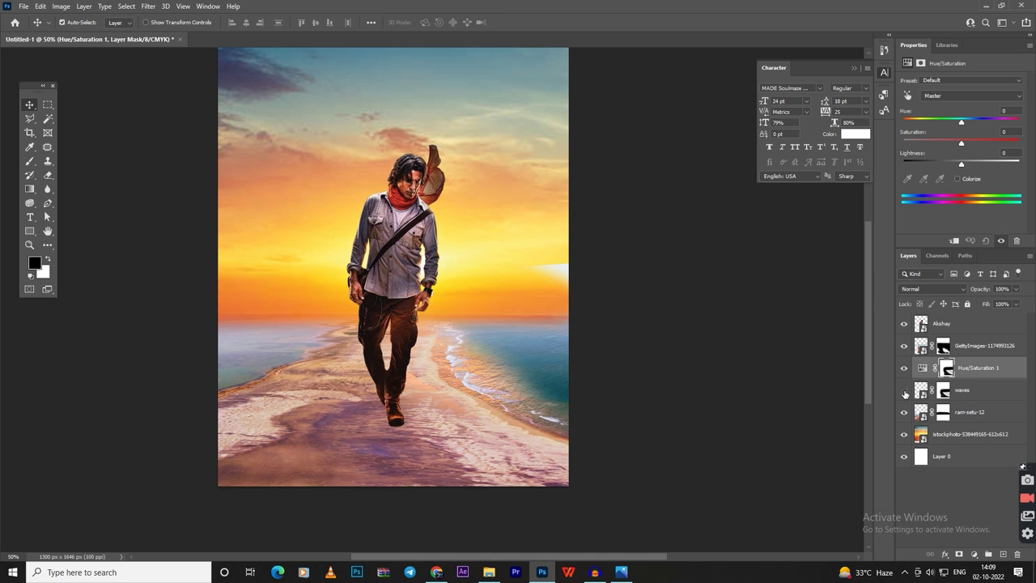
{"action": "left_click", "coordinate": [963, 390], "text": "shift"}
{"action": "left_click_drag", "start_coordinate": [963, 390], "coordinate": [1003, 555]}
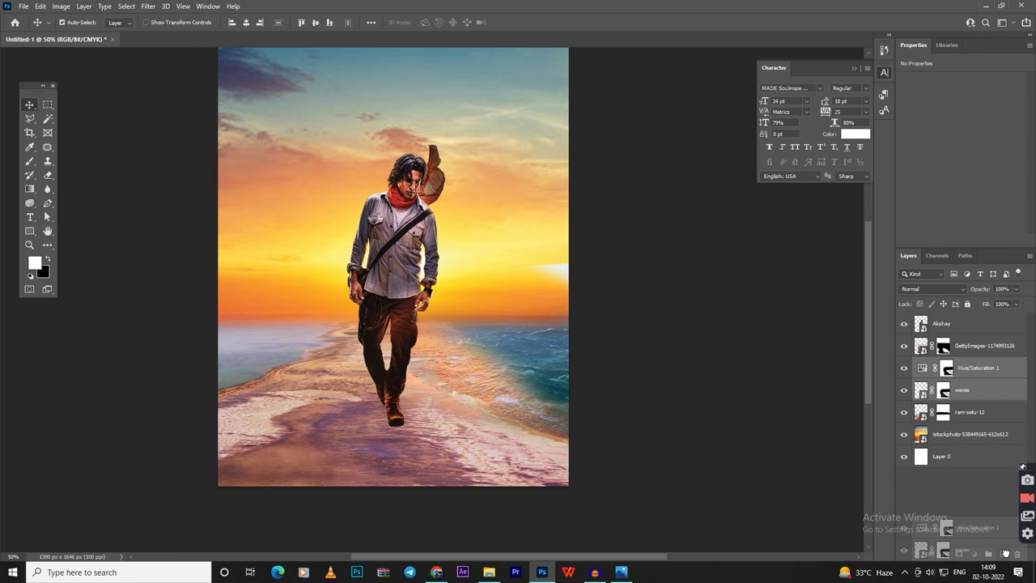
{"action": "key", "text": "ctrl+t"}
{"action": "right_click", "coordinate": [541, 369]}
{"action": "left_click", "coordinate": [587, 350]}
{"action": "left_click_drag", "start_coordinate": [302, 381], "coordinate": [239, 368]}
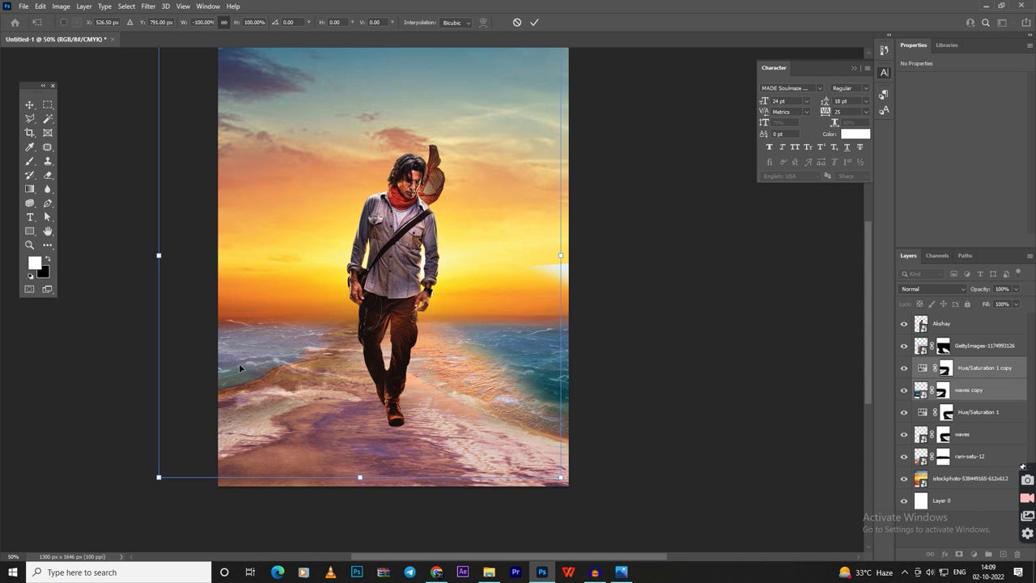
{"action": "key", "text": "Return"}
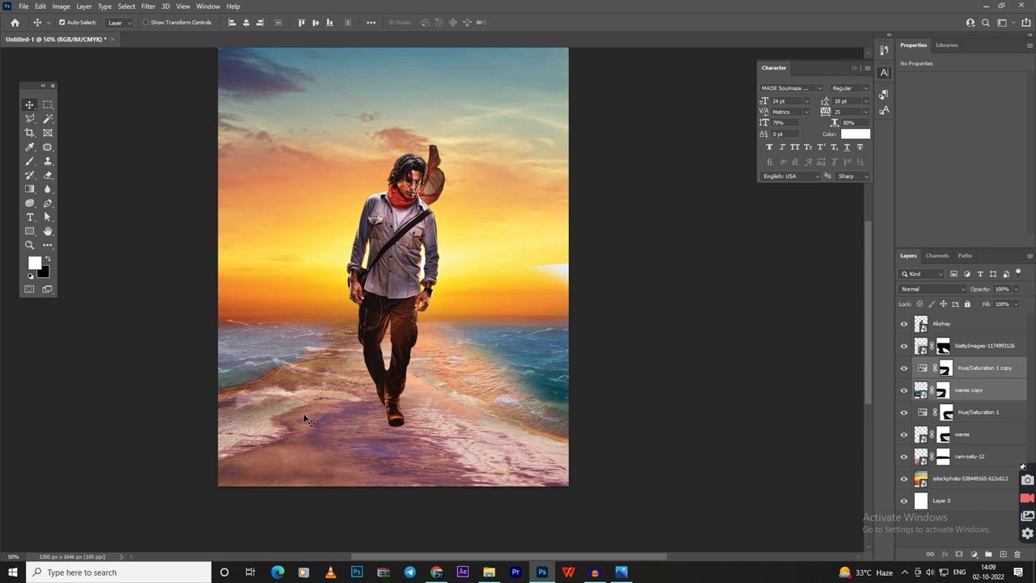
Step: Preview the rippled desert sand photo from the image folder
{"action": "left_click", "coordinate": [492, 574]}
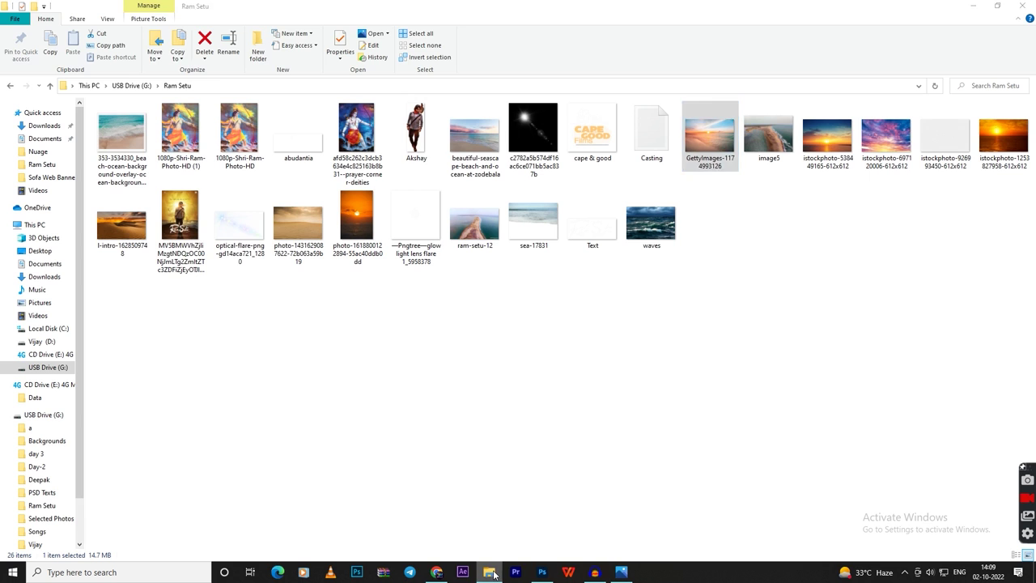
{"action": "left_click", "coordinate": [492, 574]}
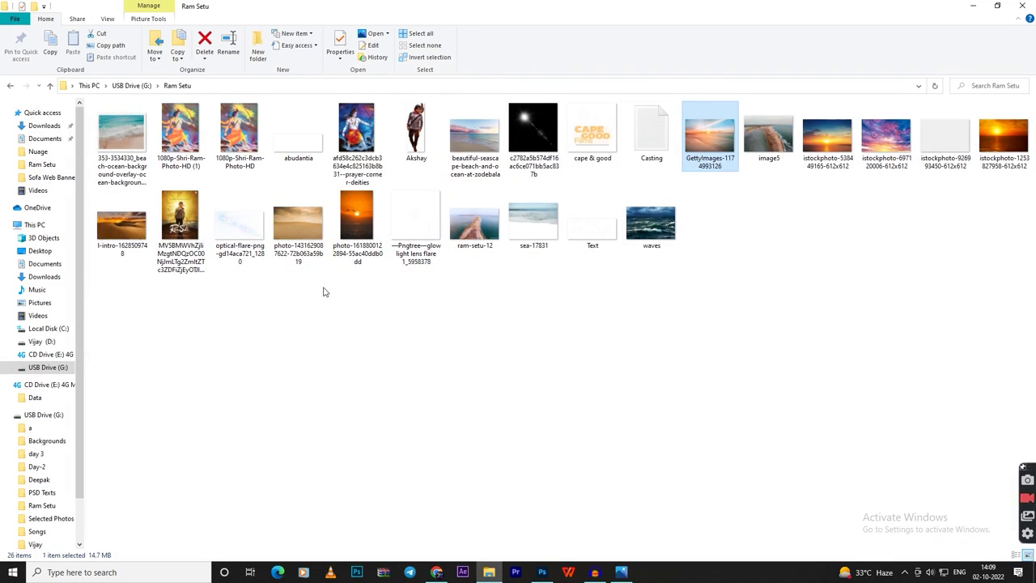
{"action": "mouse_move", "coordinate": [295, 227]}
{"action": "left_mouse_down"}
{"action": "mouse_move", "coordinate": [562, 412]}
{"action": "mouse_move", "coordinate": [589, 462]}
{"action": "mouse_move", "coordinate": [304, 226]}
{"action": "left_mouse_up"}
{"action": "double_click", "coordinate": [302, 223]}
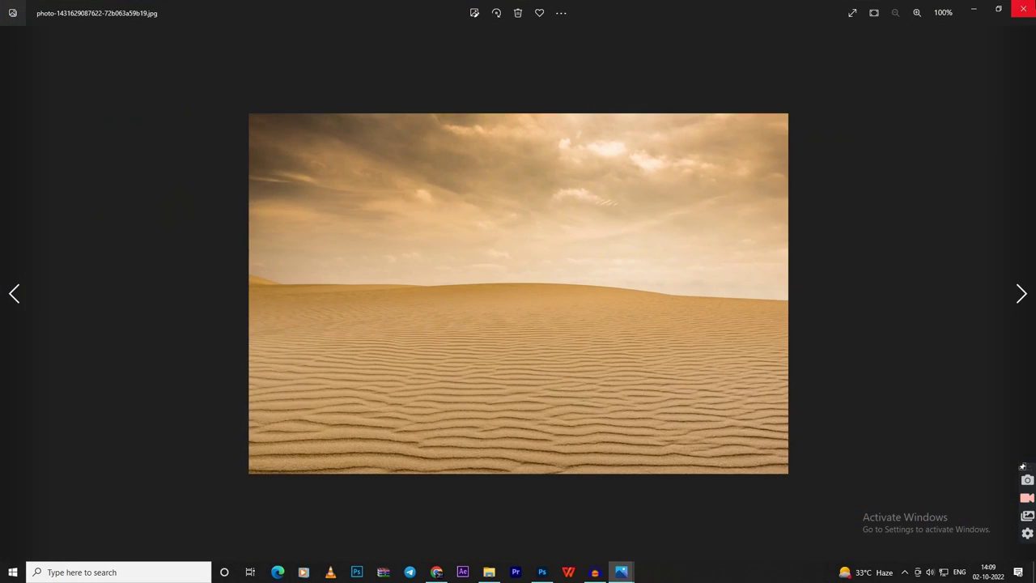
{"action": "left_click", "coordinate": [1034, 4]}
Step: Place the enlarged desert photo, close the Properties pane, and stack it just above ram-setu-12
{"action": "mouse_move", "coordinate": [298, 230]}
{"action": "left_mouse_down"}
{"action": "mouse_move", "coordinate": [541, 578]}
{"action": "mouse_move", "coordinate": [421, 417]}
{"action": "left_mouse_up"}
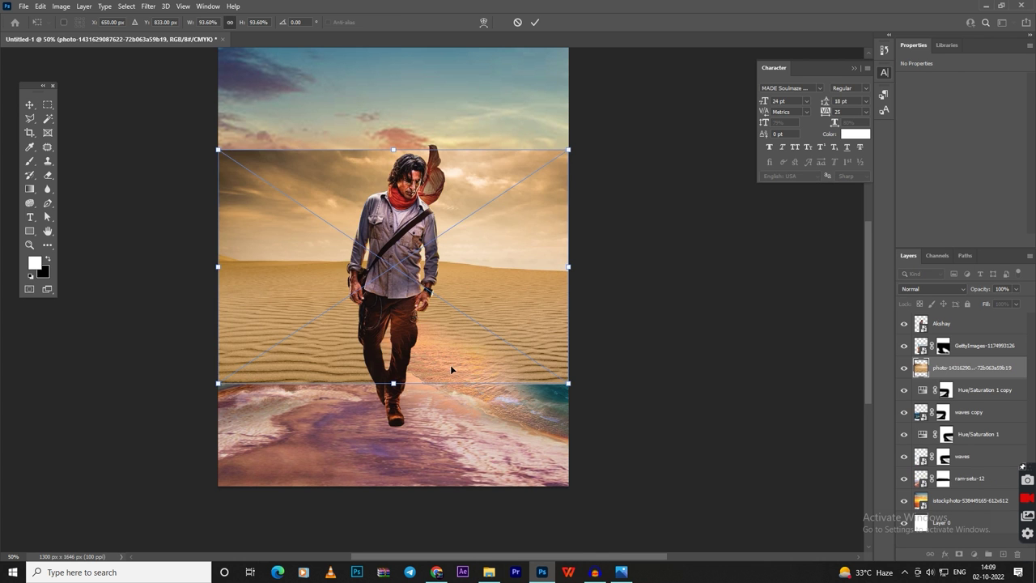
{"action": "mouse_move", "coordinate": [561, 272]}
{"action": "left_mouse_down"}
{"action": "mouse_move", "coordinate": [708, 169]}
{"action": "mouse_move", "coordinate": [555, 262]}
{"action": "mouse_move", "coordinate": [559, 248]}
{"action": "left_mouse_up"}
{"action": "key", "text": "Return"}
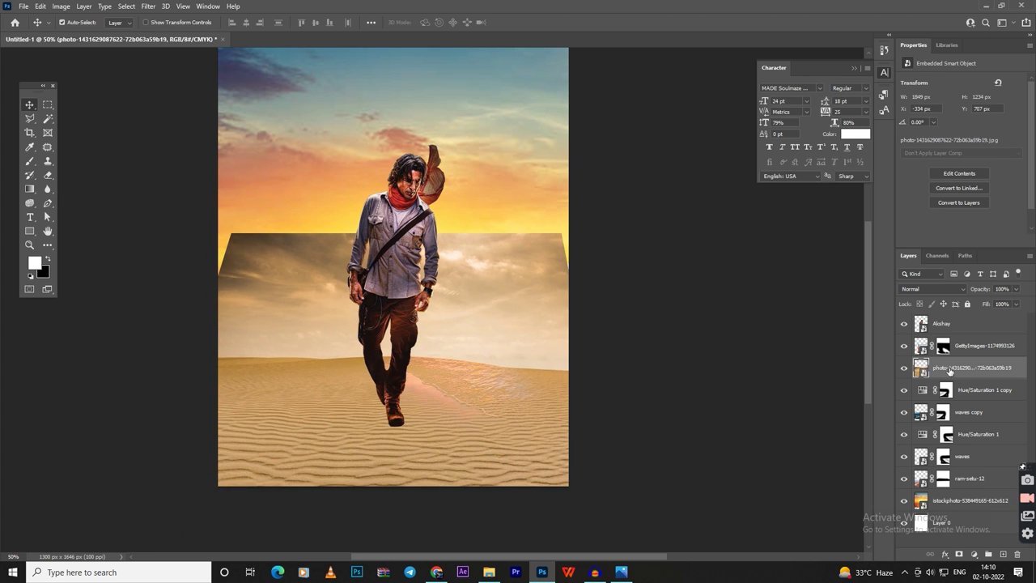
{"action": "key", "text": "ctrl+bracketleft"}
{"action": "key", "text": "ctrl+bracketleft"}
{"action": "key", "text": "ctrl+bracketleft"}
{"action": "left_click", "coordinate": [1029, 47]}
{"action": "left_click", "coordinate": [1002, 68]}
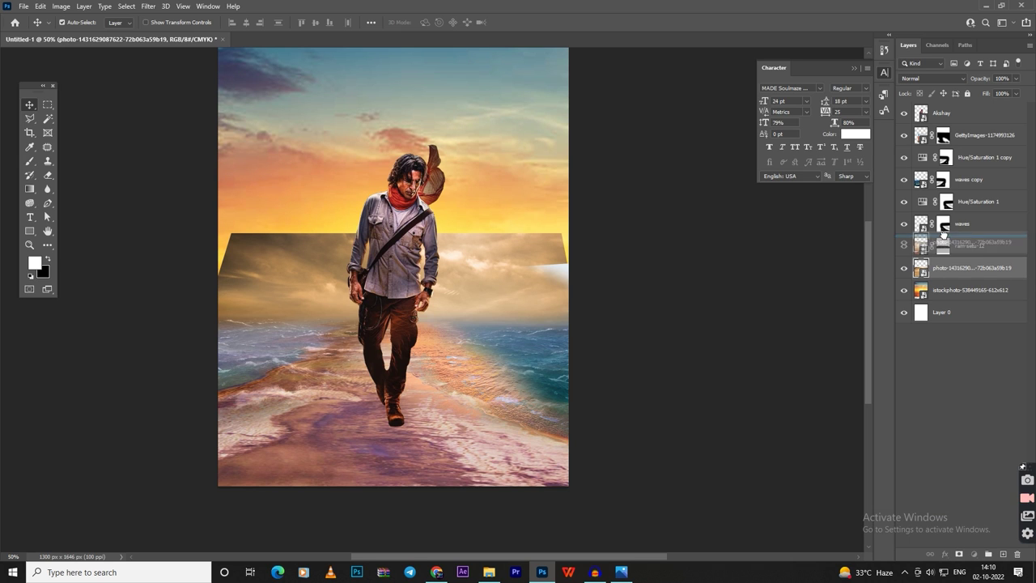
{"action": "left_click_drag", "start_coordinate": [945, 266], "coordinate": [941, 258]}
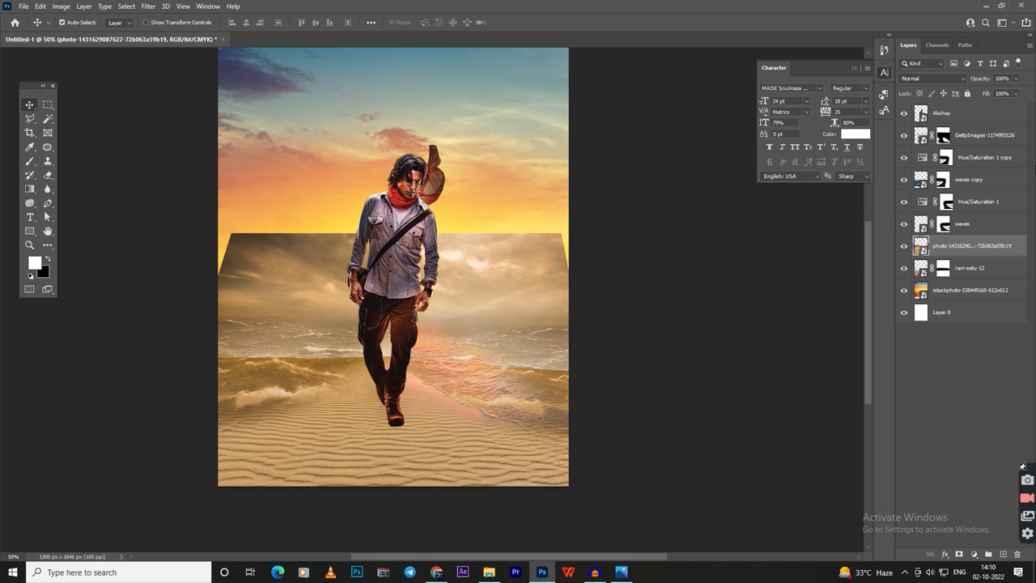
Step: Mask the desert layer and brush black on it so the sea shows above the sand
{"action": "left_click", "coordinate": [960, 554]}
{"action": "left_click", "coordinate": [30, 162]}
{"action": "mouse_move", "coordinate": [211, 263]}
{"action": "left_mouse_down"}
{"action": "mouse_move", "coordinate": [590, 256]}
{"action": "mouse_move", "coordinate": [559, 421]}
{"action": "mouse_move", "coordinate": [204, 353]}
{"action": "left_mouse_up"}
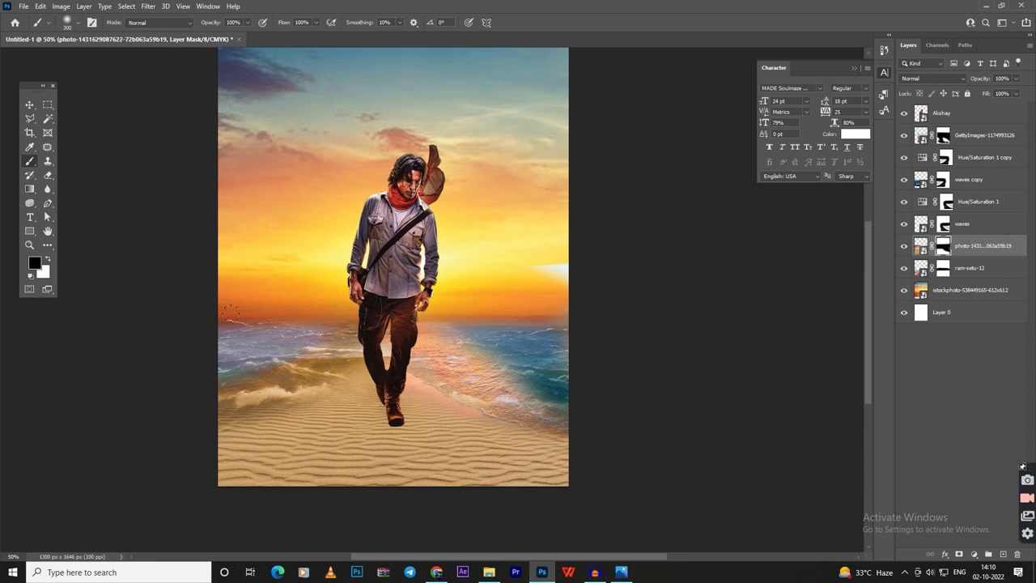
{"action": "left_click", "coordinate": [29, 105]}
Step: Paint black on the waves copy mask to hide the copied waves over the sand
{"action": "left_click", "coordinate": [933, 79]}
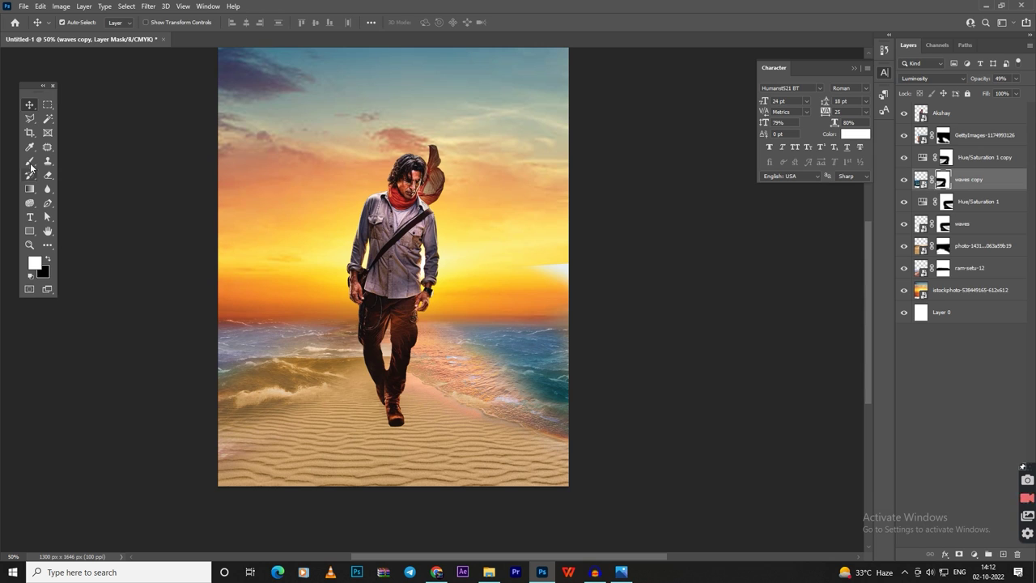
{"action": "left_click", "coordinate": [49, 257]}
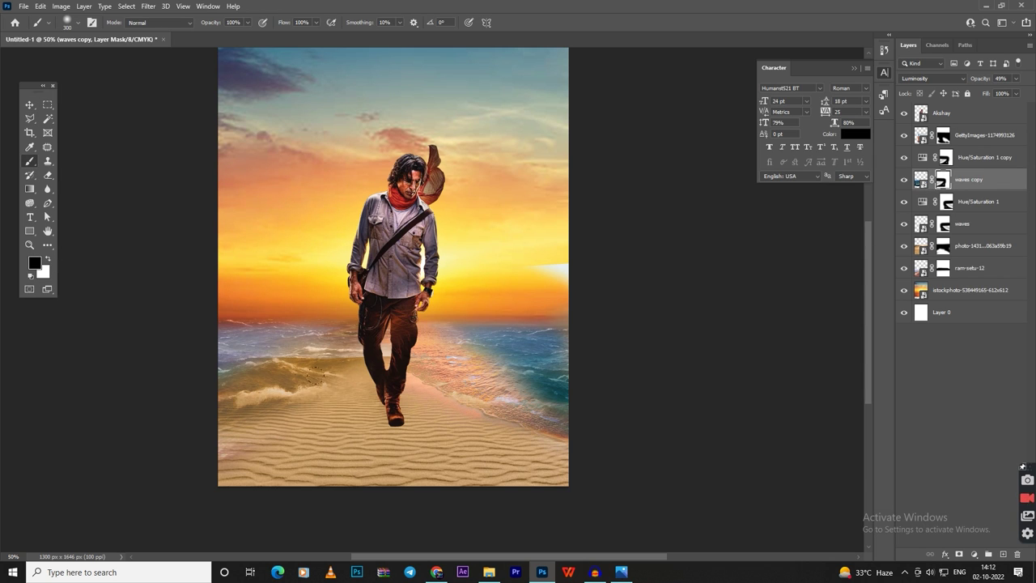
{"action": "left_click_drag", "start_coordinate": [332, 368], "coordinate": [228, 430]}
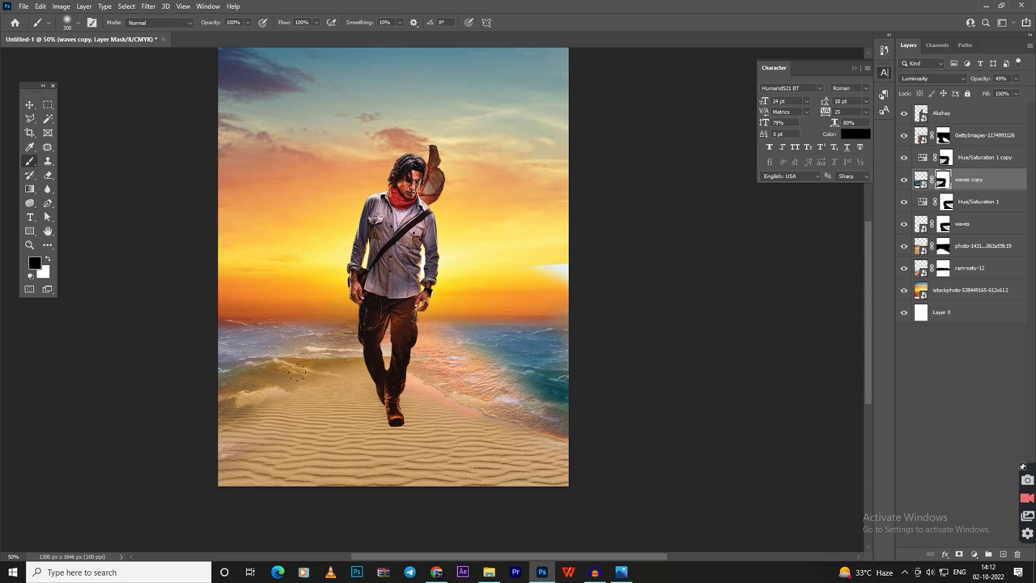
{"action": "left_click", "coordinate": [30, 105]}
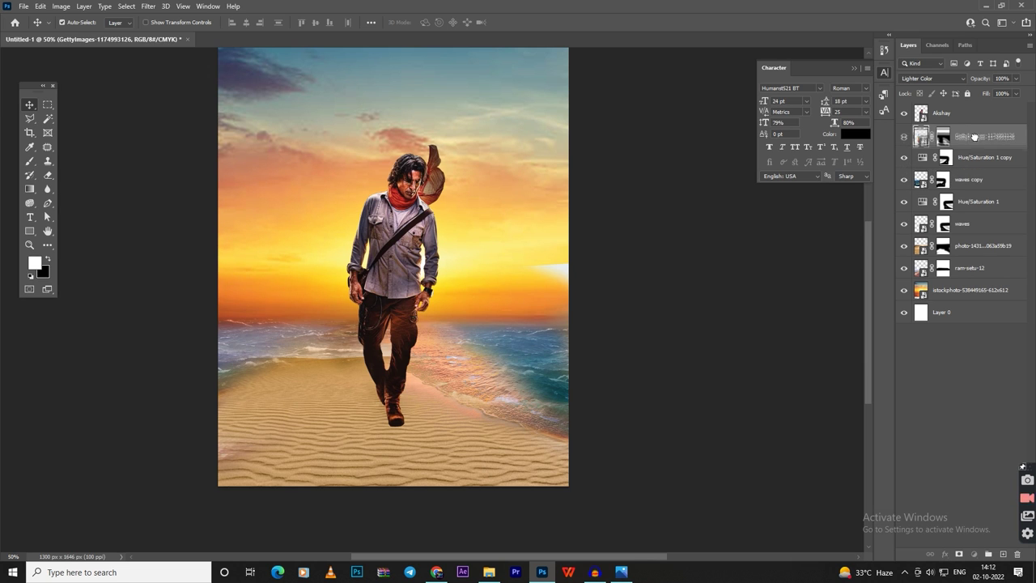
Step: Duplicate the GettyImages beach layer and shift the copy to the left
{"action": "left_click_drag", "start_coordinate": [972, 138], "coordinate": [988, 554]}
{"action": "key", "text": "Return"}
{"action": "key", "text": "ctrl+t"}
{"action": "right_click", "coordinate": [315, 237]}
{"action": "left_click", "coordinate": [369, 422]}
{"action": "left_click_drag", "start_coordinate": [369, 422], "coordinate": [331, 428]}
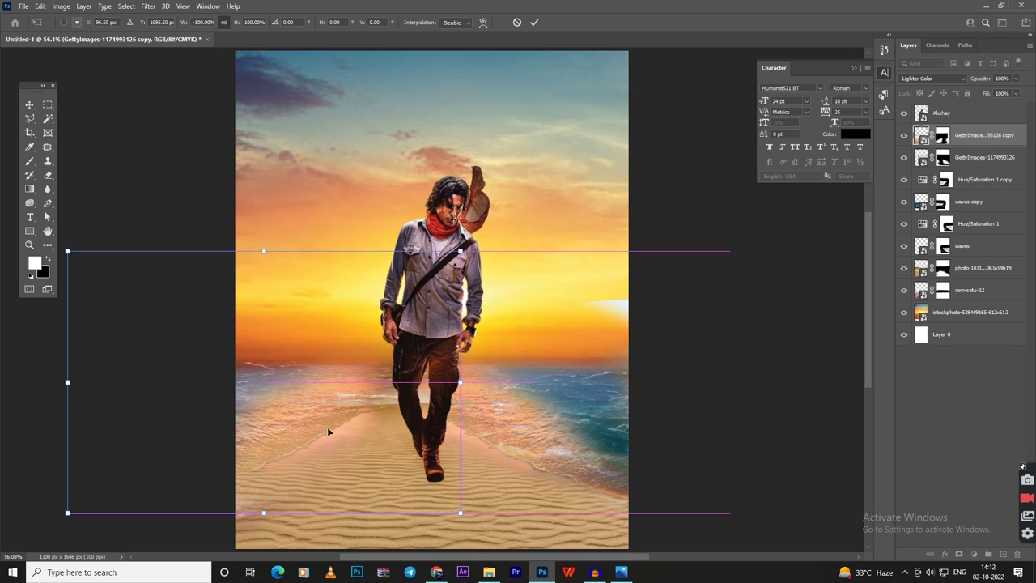
{"action": "key", "text": "Return"}
Step: Paint the beach copy's mask black so surf edges the left side of the path
{"action": "left_click", "coordinate": [942, 135]}
{"action": "key", "text": "x"}
{"action": "key", "text": "b"}
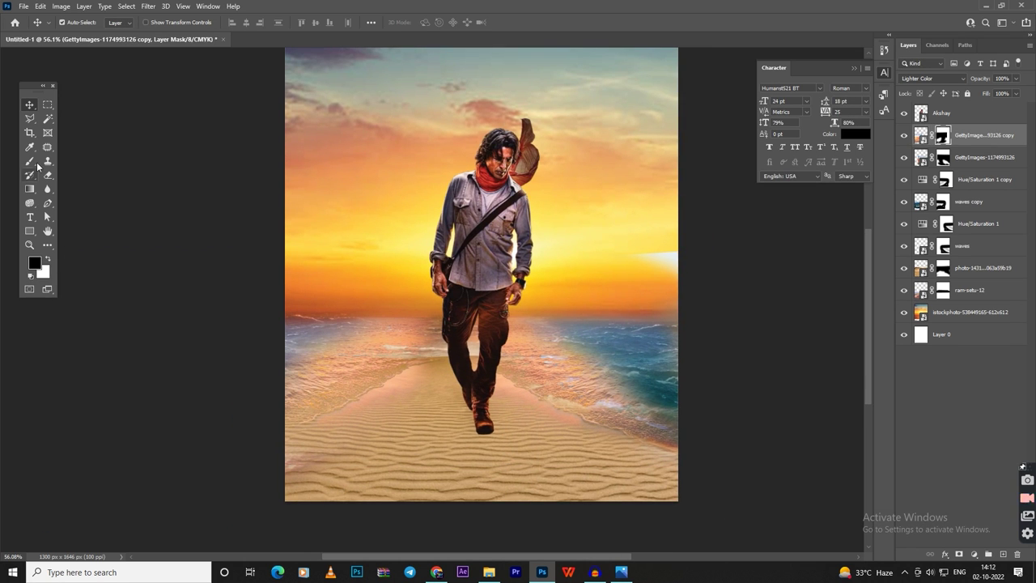
{"action": "mouse_move", "coordinate": [405, 348]}
{"action": "left_mouse_down"}
{"action": "mouse_move", "coordinate": [381, 372]}
{"action": "mouse_move", "coordinate": [391, 326]}
{"action": "mouse_move", "coordinate": [250, 326]}
{"action": "left_mouse_up"}
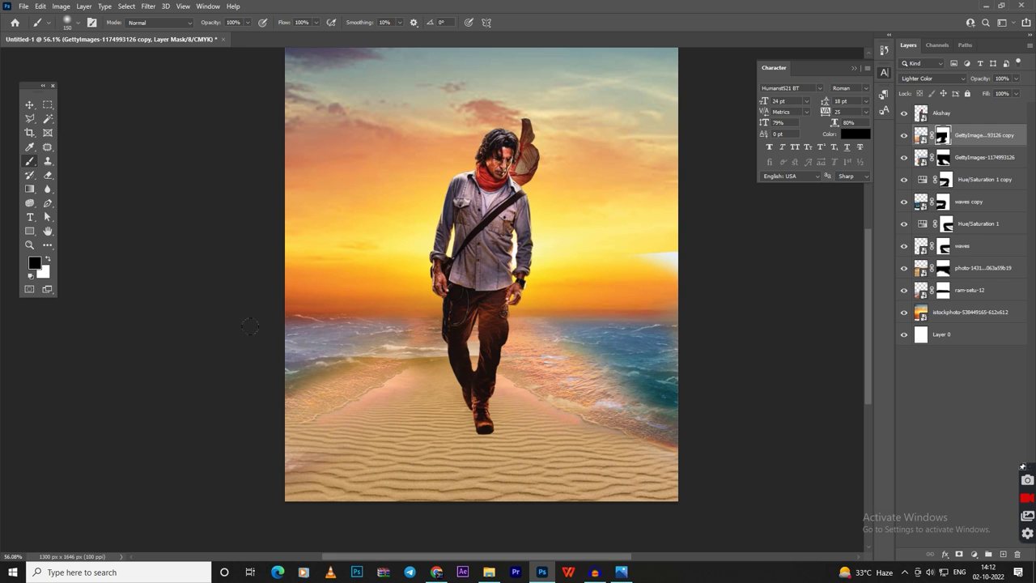
{"action": "left_click", "coordinate": [30, 106]}
{"action": "key", "text": "x"}
{"action": "key", "text": "ctrl+minus"}
Step: Duplicate the walking man figure and flip the copy vertically
{"action": "left_click", "coordinate": [942, 115]}
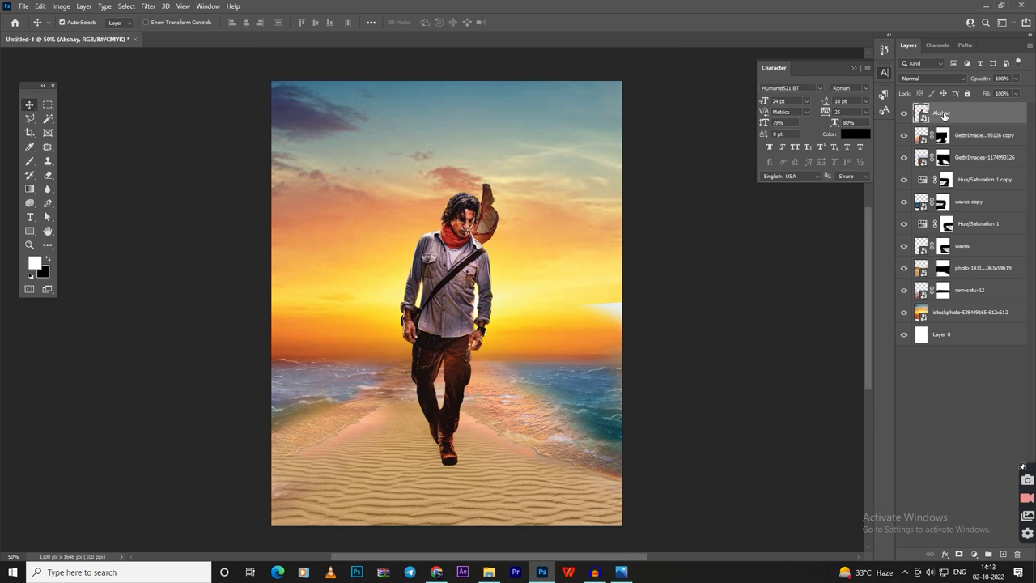
{"action": "left_click_drag", "start_coordinate": [453, 309], "coordinate": [458, 324]}
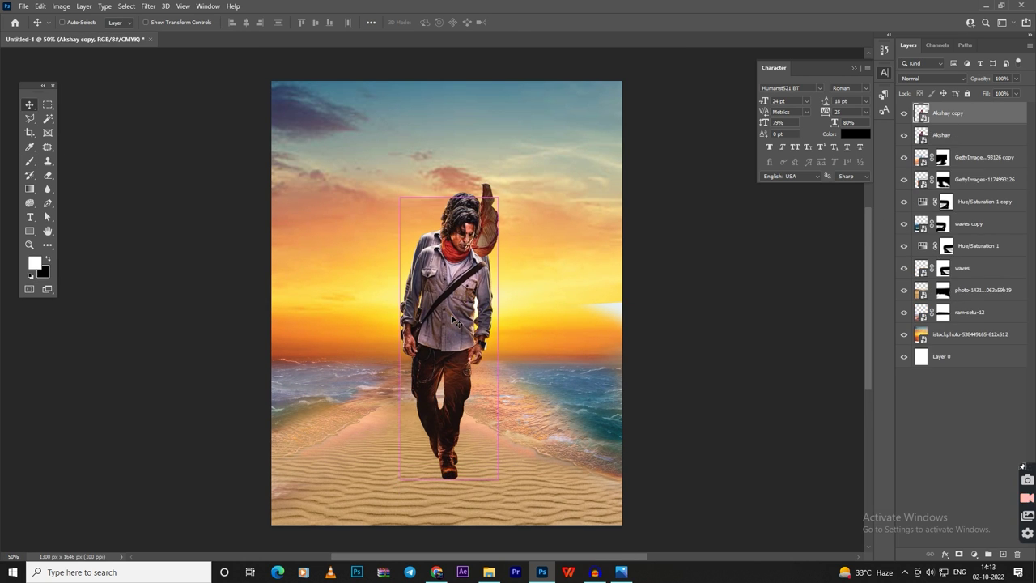
{"action": "key", "text": "ctrl+t"}
{"action": "right_click", "coordinate": [458, 324]}
{"action": "left_click", "coordinate": [484, 508]}
Step: Align the flipped copy under his feet as a reflection and stack it below 'Akshay'
{"action": "left_click_drag", "start_coordinate": [473, 350], "coordinate": [467, 492]}
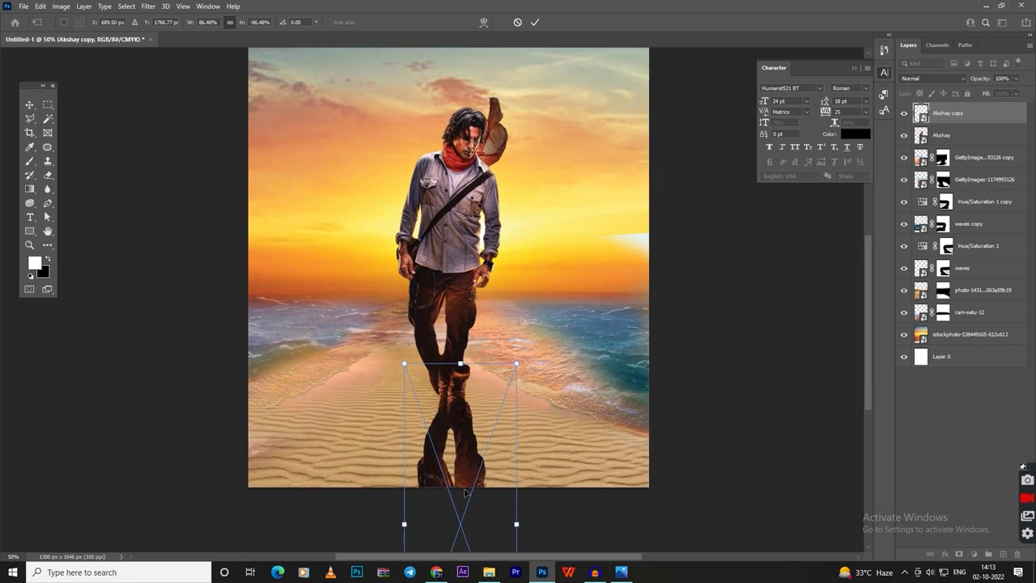
{"action": "key", "text": "ctrl+plus"}
{"action": "key", "text": "ctrl+plus"}
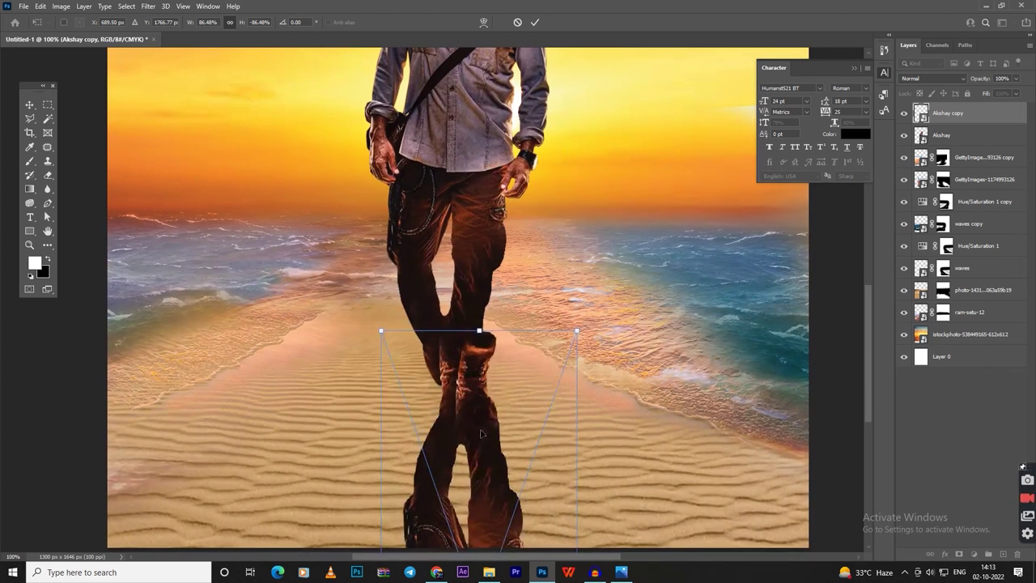
{"action": "left_click_drag", "start_coordinate": [481, 435], "coordinate": [466, 408]}
{"action": "scroll", "coordinate": [466, 407], "scroll_direction": "down", "scroll_amount": 1}
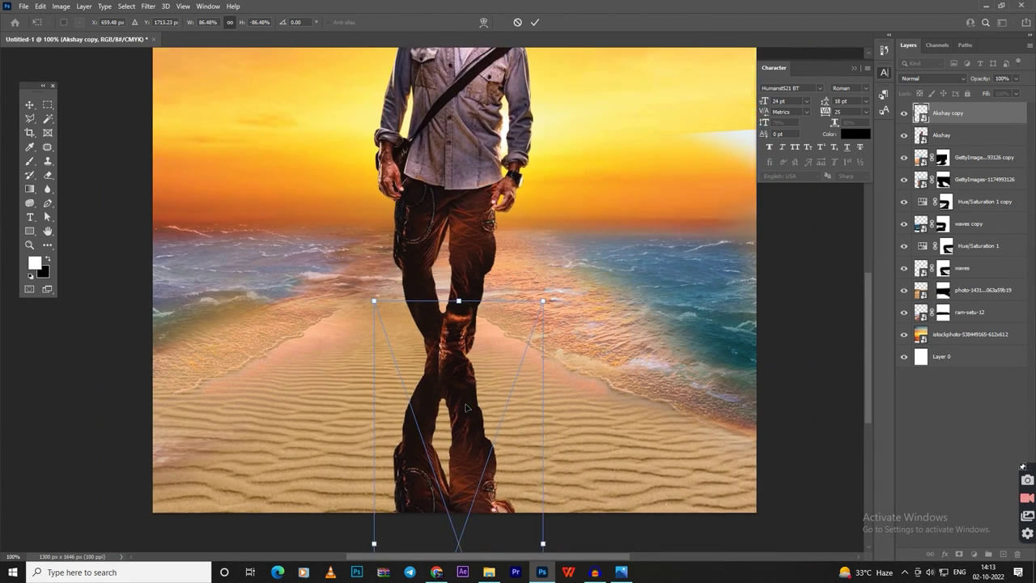
{"action": "key", "text": "ctrl+minus"}
{"action": "key", "text": "Return"}
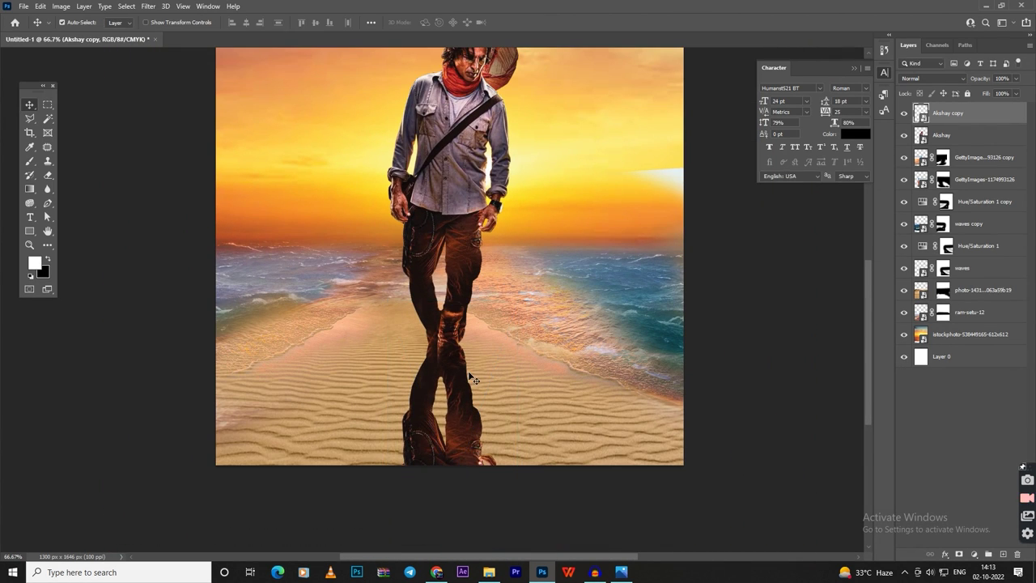
{"action": "left_click_drag", "start_coordinate": [949, 122], "coordinate": [951, 156]}
{"action": "left_click", "coordinate": [946, 554]}
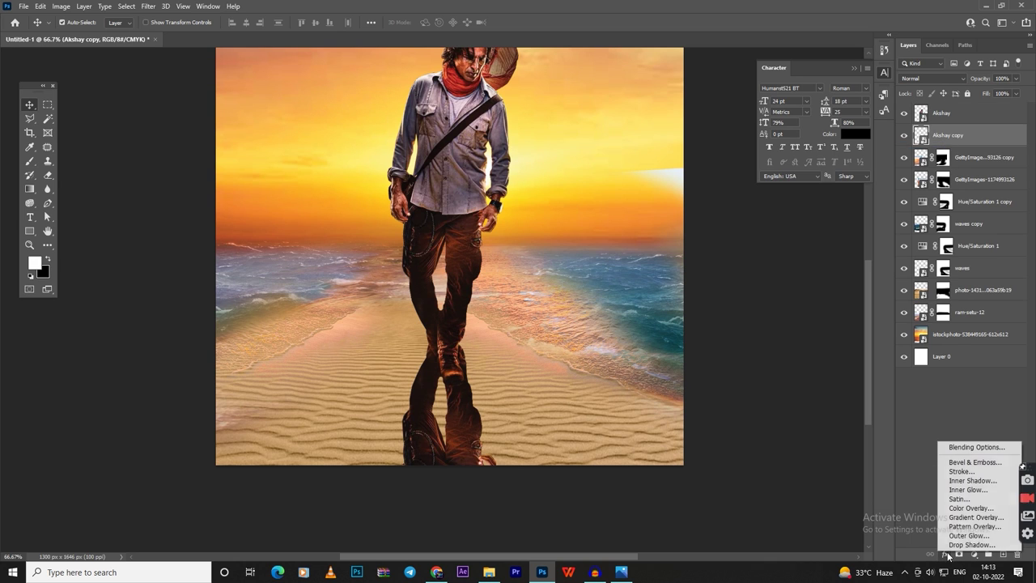
Step: Give the reflection a black (000000) Color Overlay and nudge the shadow into place
{"action": "left_click", "coordinate": [970, 509]}
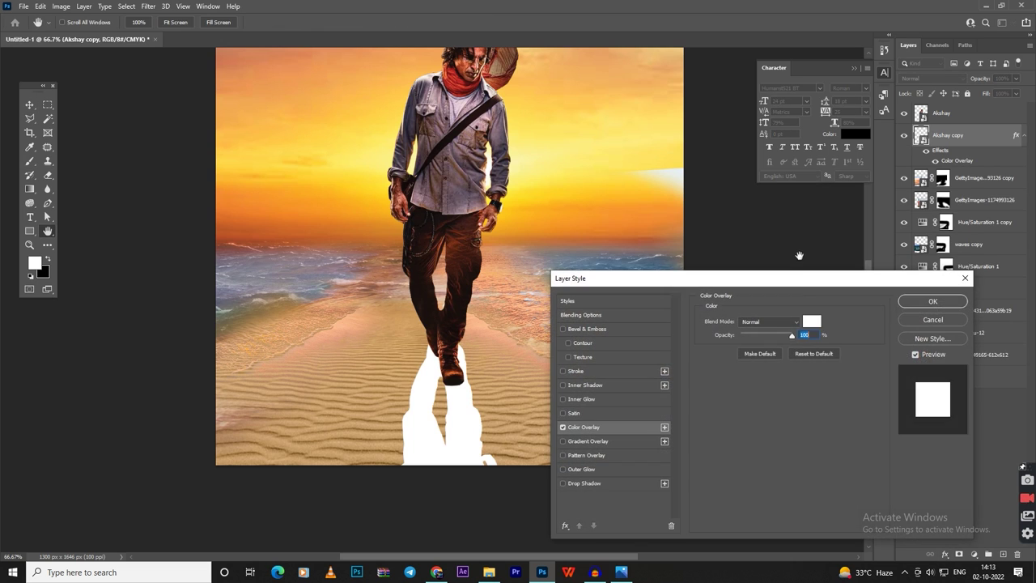
{"action": "left_click", "coordinate": [812, 322]}
{"action": "type", "text": "000000"}
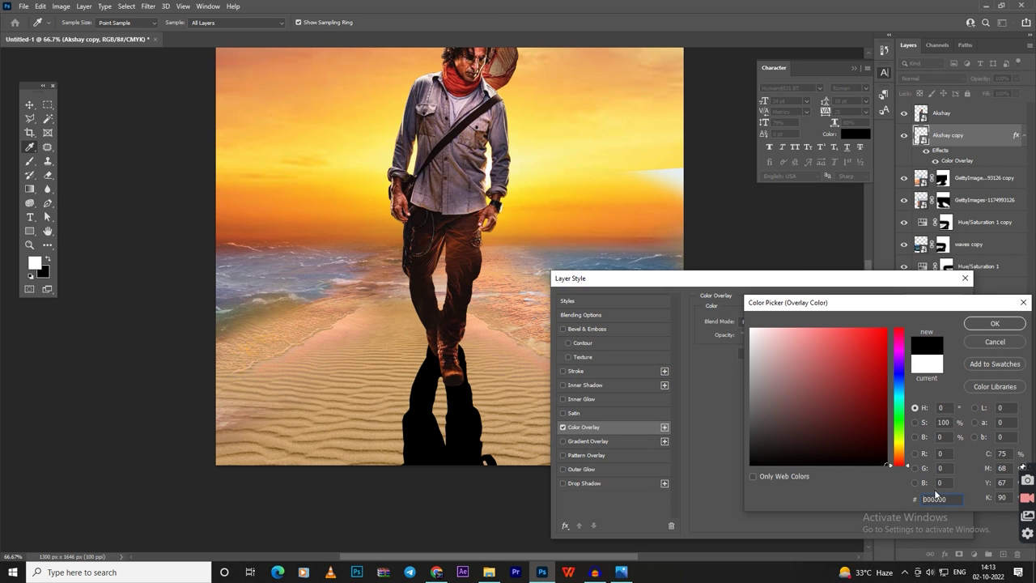
{"action": "left_click", "coordinate": [994, 324]}
{"action": "key", "text": "Return"}
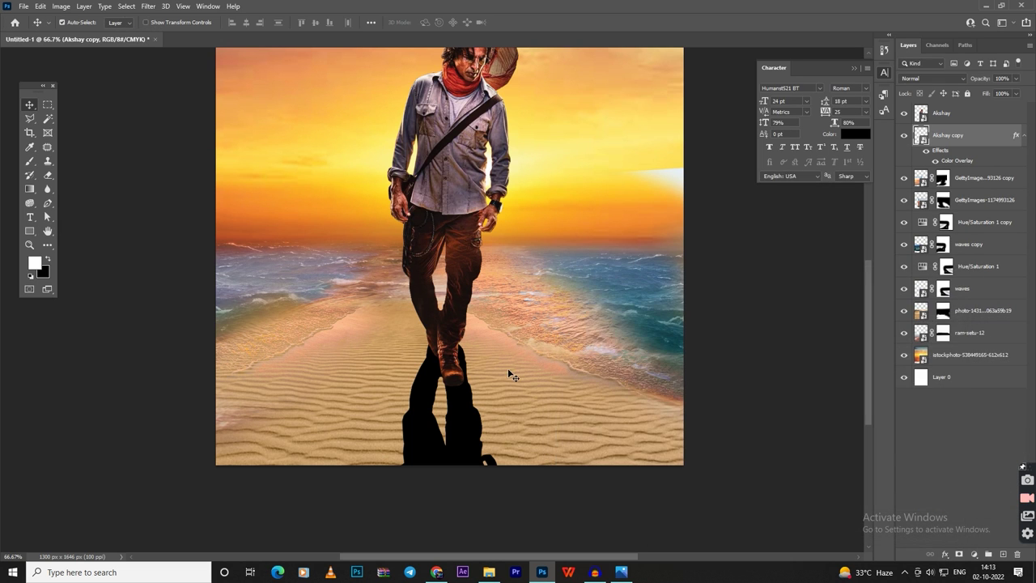
{"action": "left_click_drag", "start_coordinate": [472, 425], "coordinate": [466, 438]}
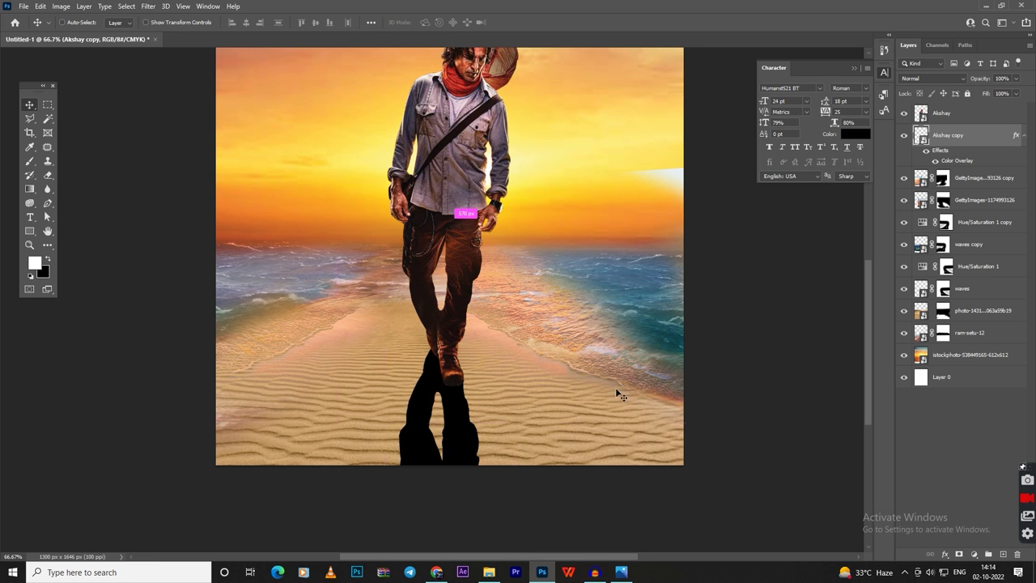
{"action": "key", "text": "ctrl+minus"}
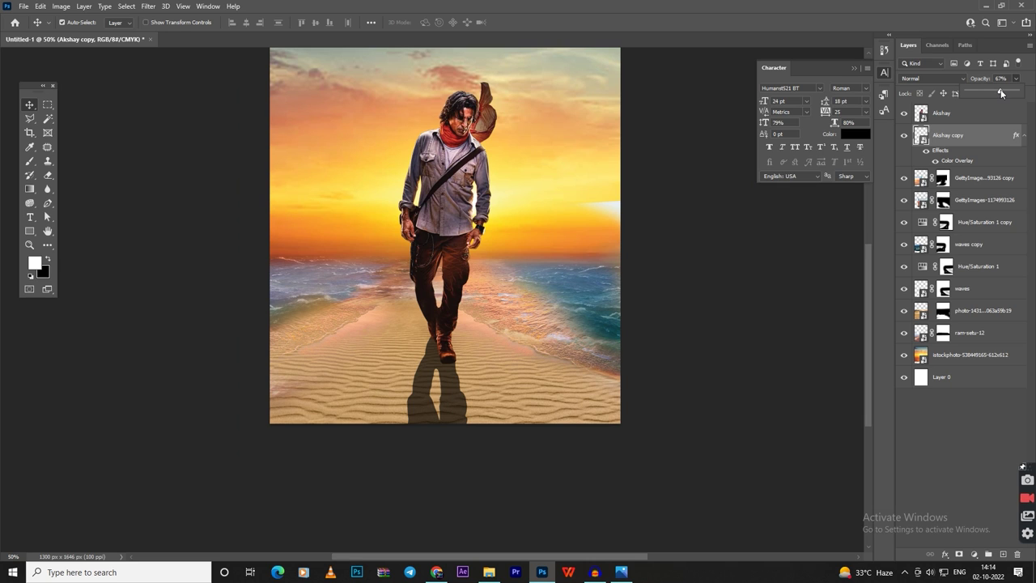
Step: Apply a 7 px Gaussian Blur to the shadow
{"action": "left_click", "coordinate": [149, 7]}
{"action": "mouse_move", "coordinate": [162, 144]}
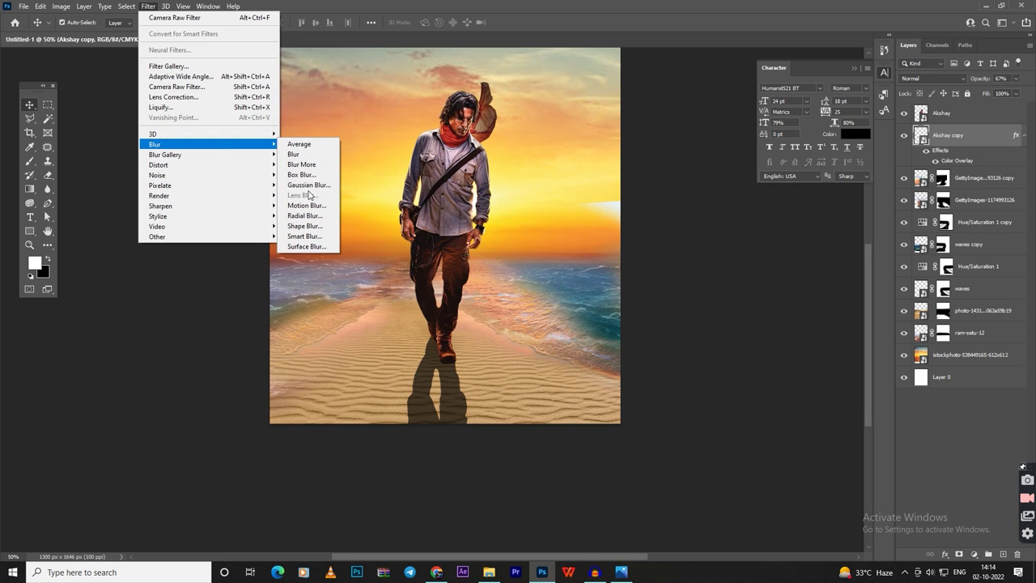
{"action": "left_click", "coordinate": [300, 185]}
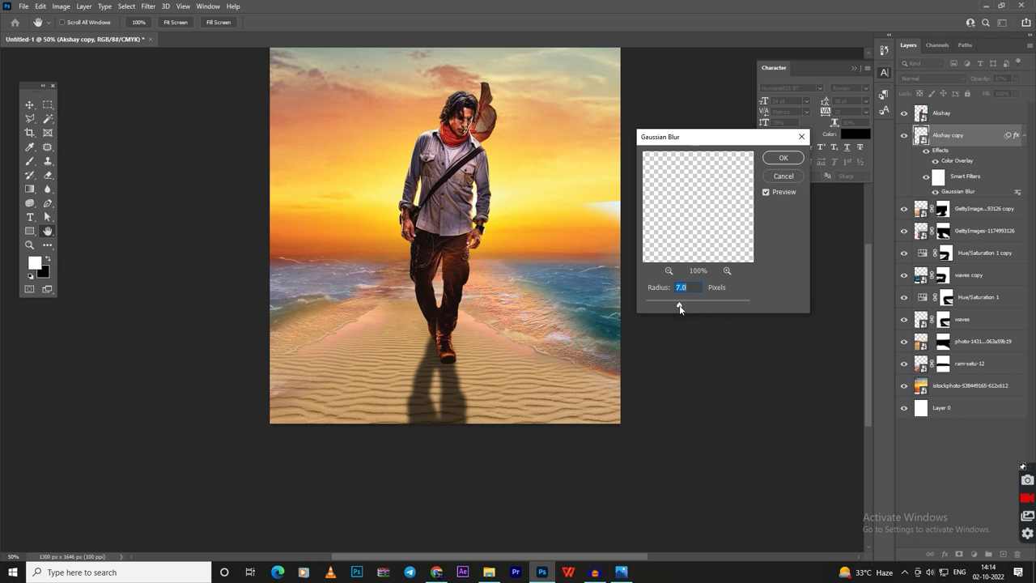
{"action": "left_click", "coordinate": [782, 159]}
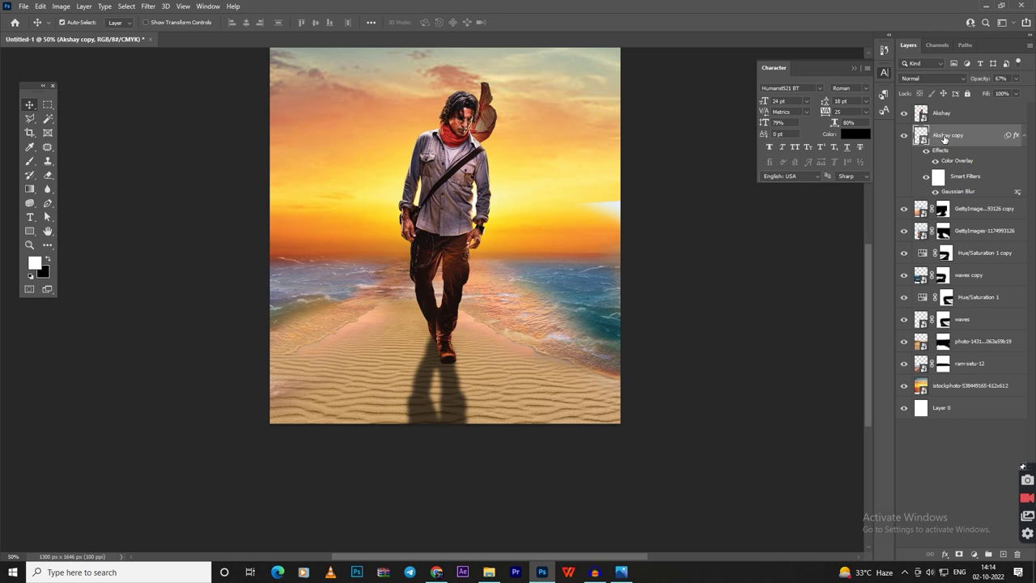
Step: Add a mask to the shadow and brush black to fade its far end
{"action": "left_click", "coordinate": [960, 554]}
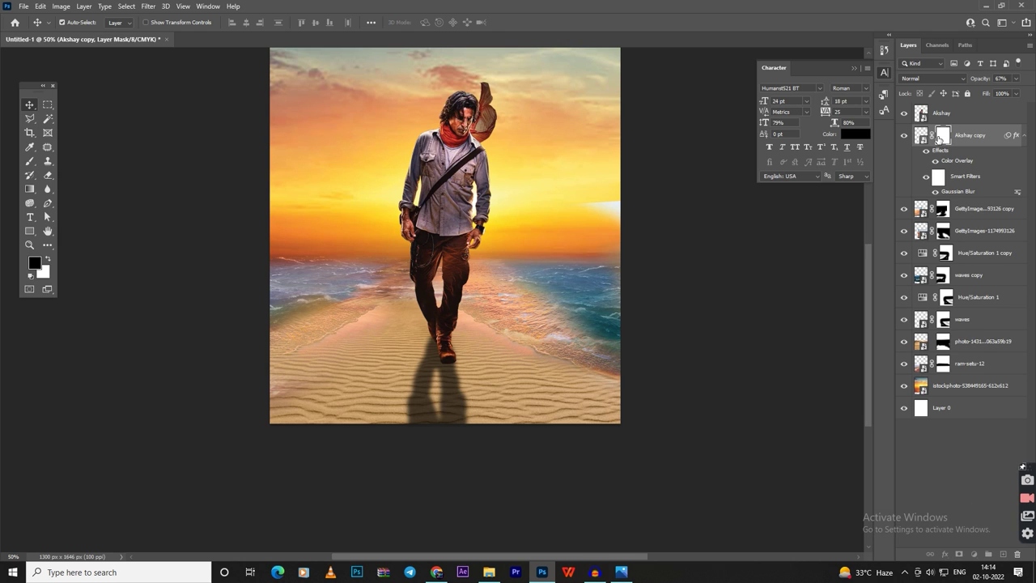
{"action": "key", "text": "b"}
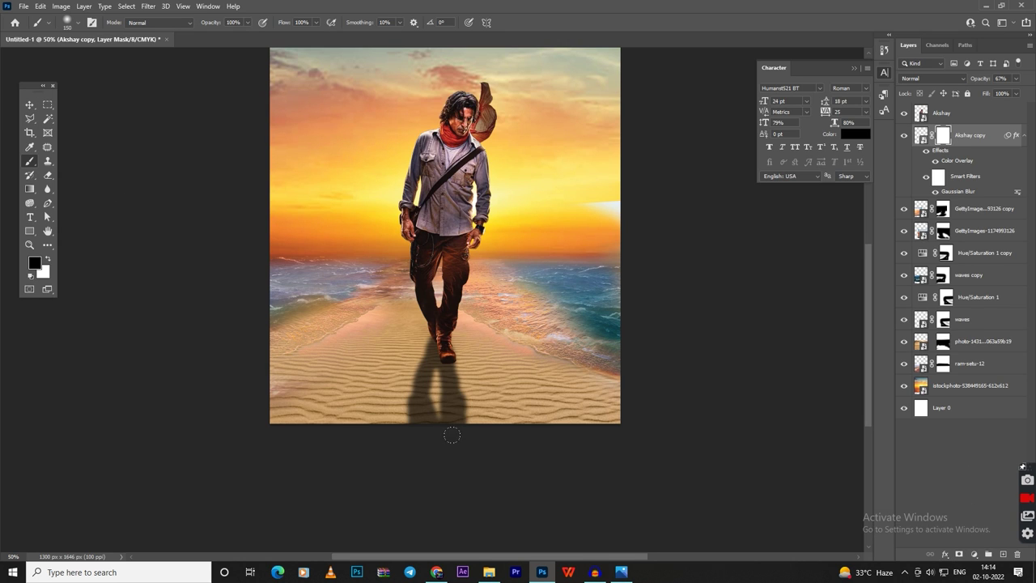
{"action": "mouse_move", "coordinate": [441, 389]}
{"action": "left_mouse_down"}
{"action": "mouse_move", "coordinate": [421, 417]}
{"action": "mouse_move", "coordinate": [452, 433]}
{"action": "left_mouse_up"}
{"action": "key", "text": "ctrl+z"}
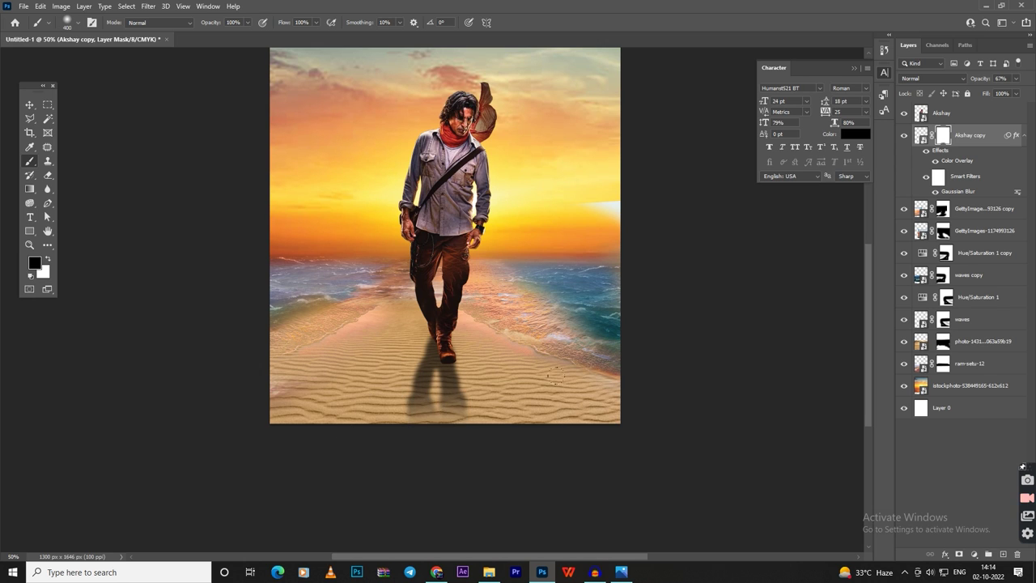
{"action": "key", "text": "ctrl+z"}
{"action": "key", "text": "ctrl+shift+z"}
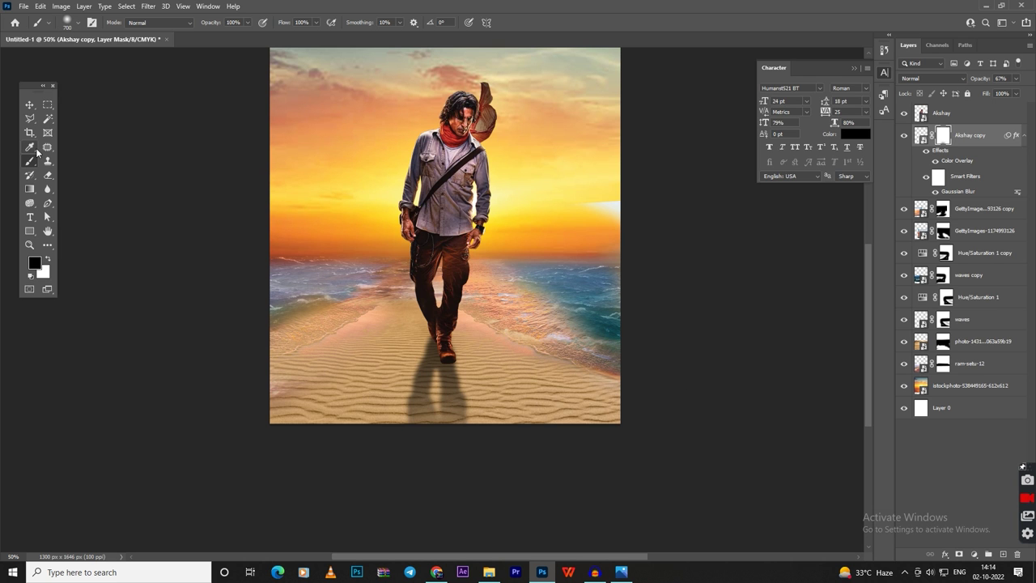
{"action": "key", "text": "v"}
{"action": "key", "text": "ctrl+plus"}
{"action": "key", "text": "ctrl+plus"}
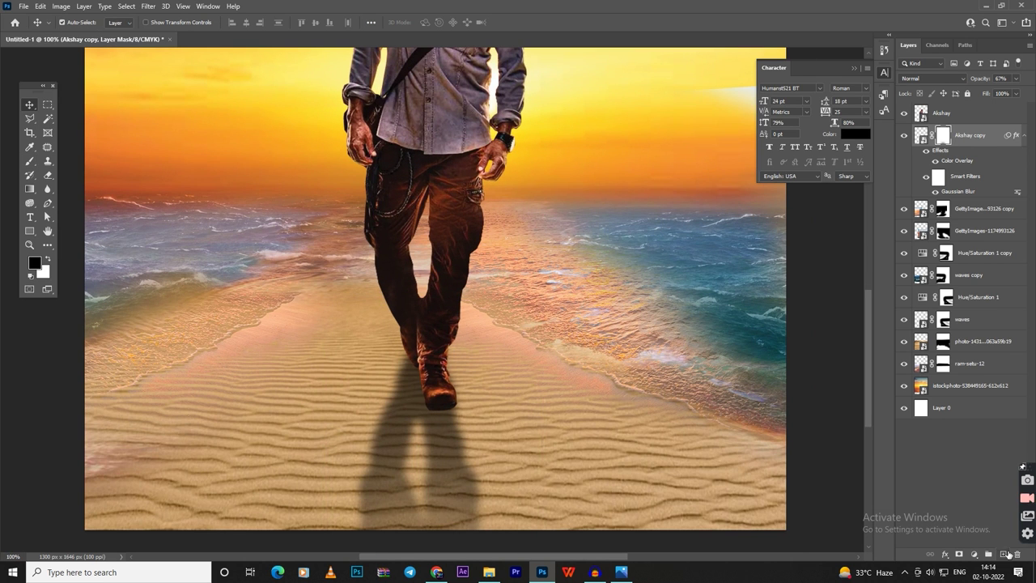
Step: Paint dark contact shading by the boots on a new layer at 85% opacity
{"action": "left_click", "coordinate": [1005, 553]}
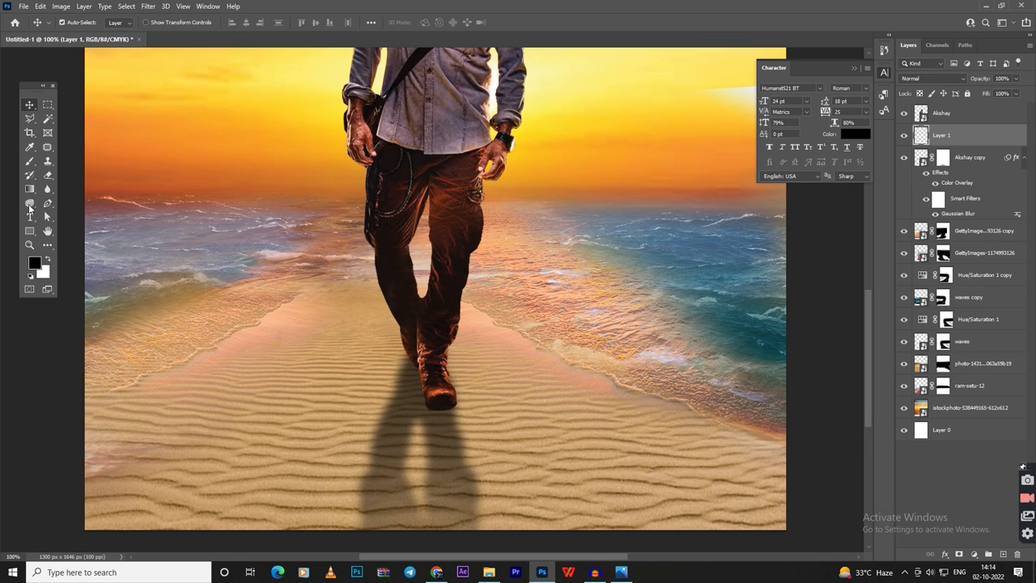
{"action": "left_click", "coordinate": [30, 162]}
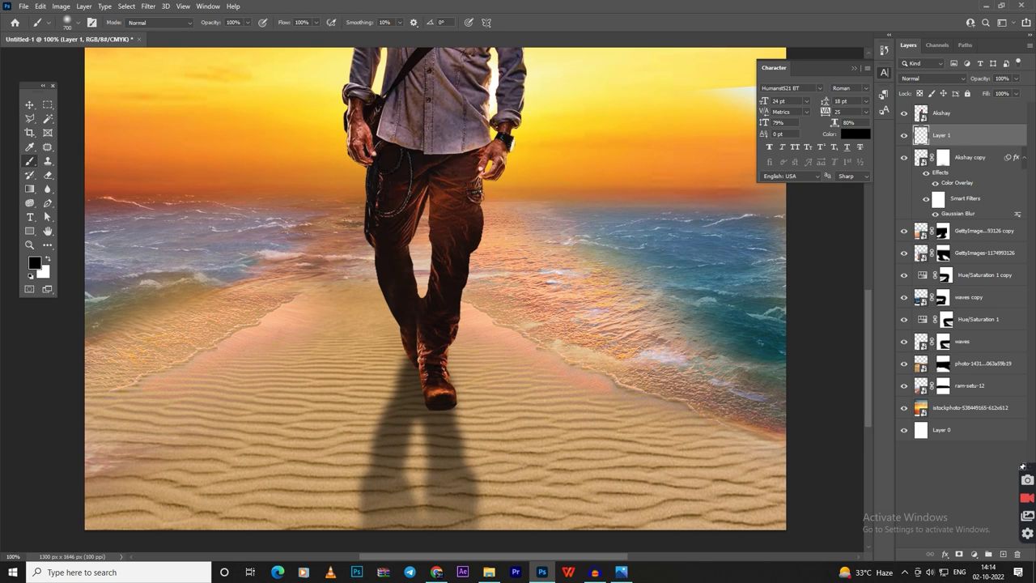
{"action": "left_click_drag", "start_coordinate": [429, 396], "coordinate": [416, 358]}
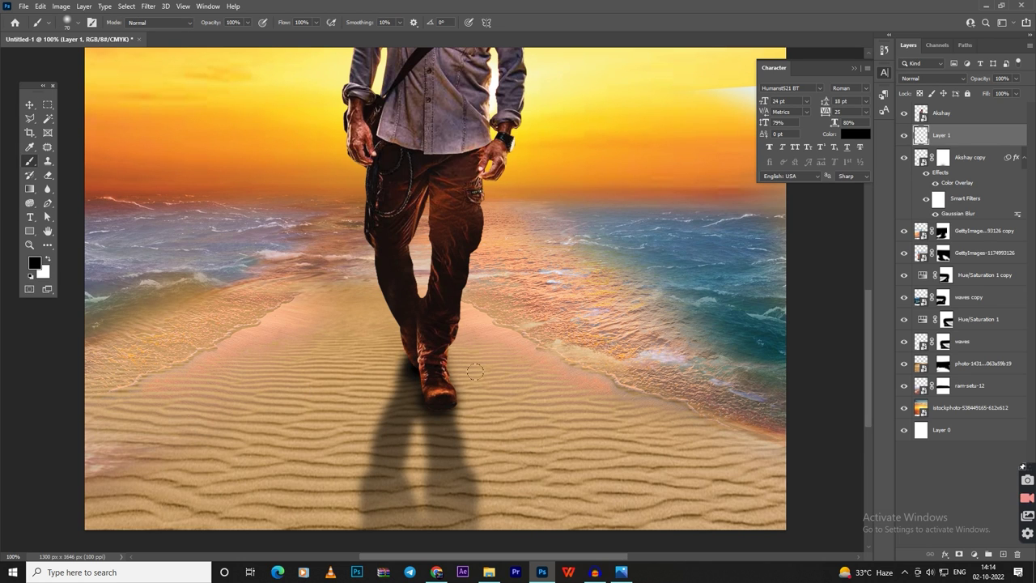
{"action": "scroll", "coordinate": [475, 371], "scroll_direction": "down", "scroll_amount": 1}
{"action": "scroll", "coordinate": [486, 389], "scroll_direction": "down", "scroll_amount": 1}
{"action": "scroll", "coordinate": [519, 405], "scroll_direction": "up", "scroll_amount": 1}
{"action": "key", "text": "v"}
{"action": "key", "text": "8"}
{"action": "key", "text": "5"}
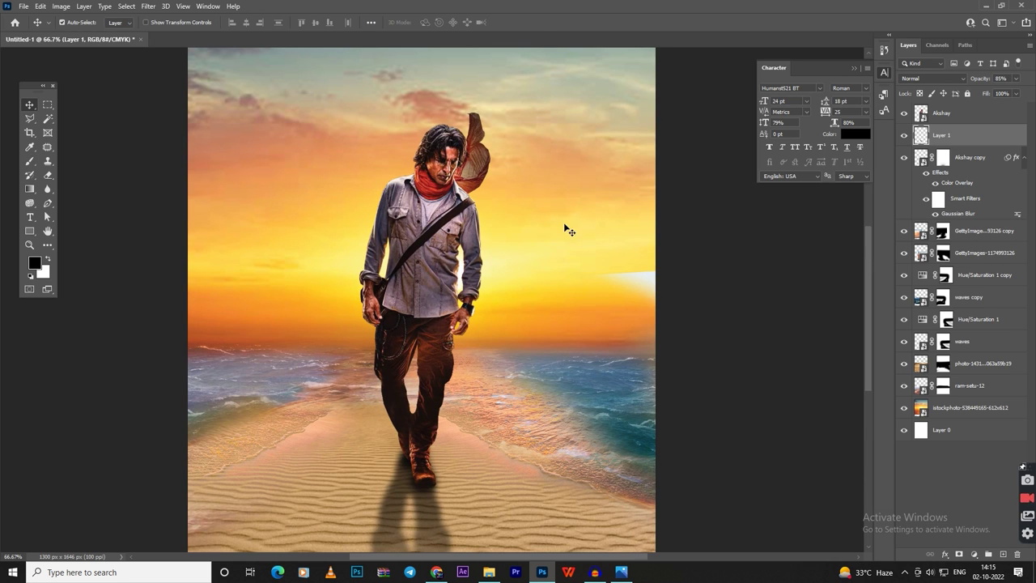
{"action": "scroll", "coordinate": [511, 287], "scroll_direction": "up", "scroll_amount": 1}
{"action": "scroll", "coordinate": [505, 292], "scroll_direction": "up", "scroll_amount": 1}
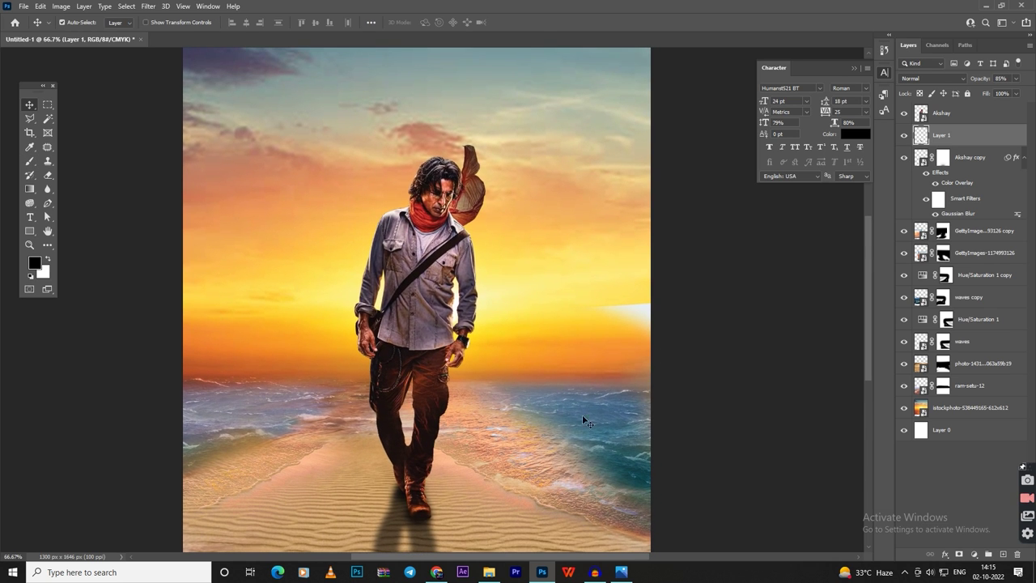
Step: Drag the purple istockphoto sky into the poster and scale it to cover the canvas
{"action": "key", "text": "alt+Tab"}
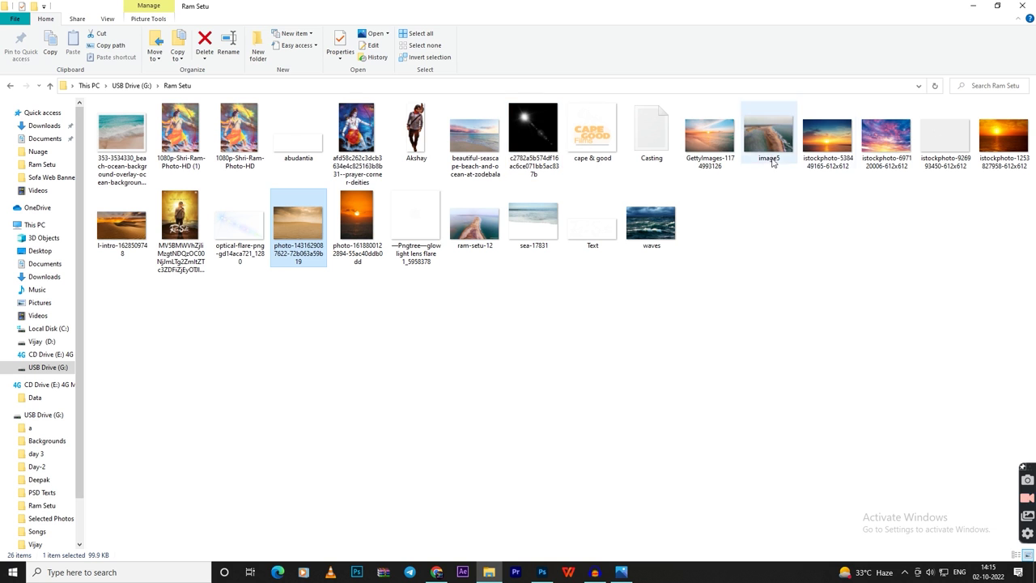
{"action": "mouse_move", "coordinate": [876, 143]}
{"action": "left_mouse_down"}
{"action": "mouse_move", "coordinate": [540, 578]}
{"action": "mouse_move", "coordinate": [475, 370]}
{"action": "left_mouse_up"}
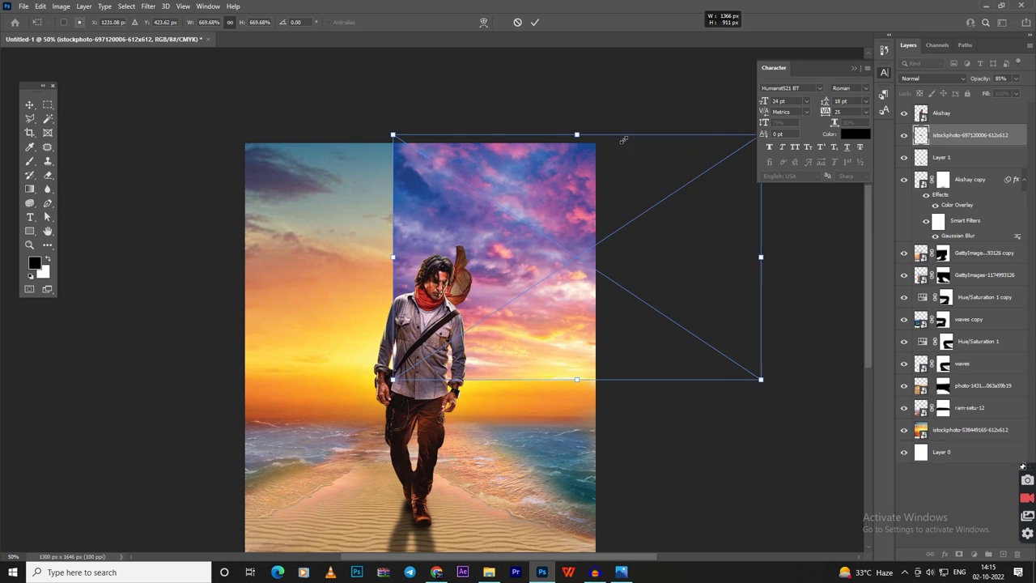
{"action": "left_click_drag", "start_coordinate": [580, 181], "coordinate": [726, 97]}
{"action": "key", "text": "Return"}
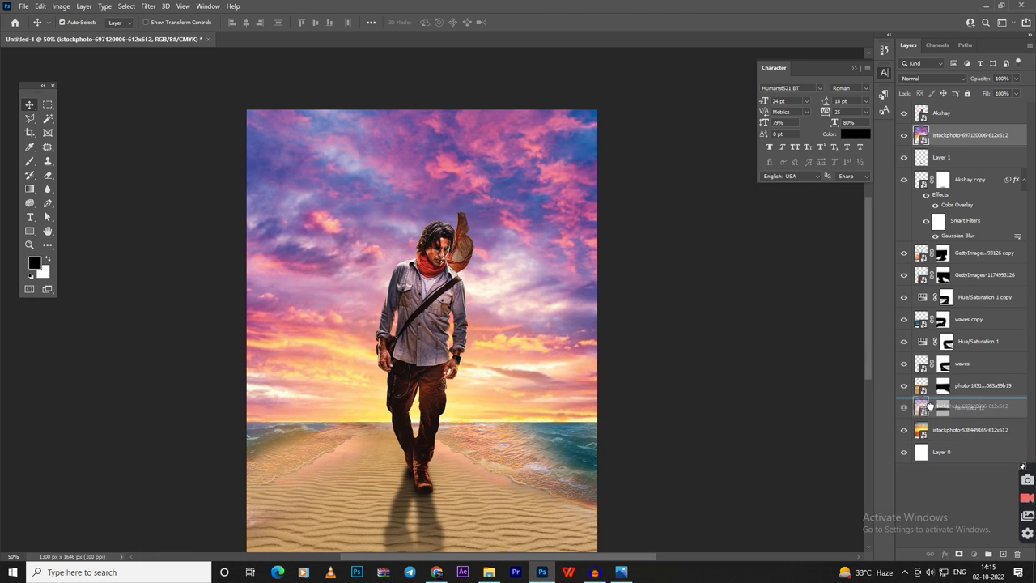
Step: Place the sky layer above the sunset background in Luminosity mode at 47% opacity
{"action": "left_click_drag", "start_coordinate": [971, 134], "coordinate": [957, 407]}
{"action": "left_click", "coordinate": [931, 78]}
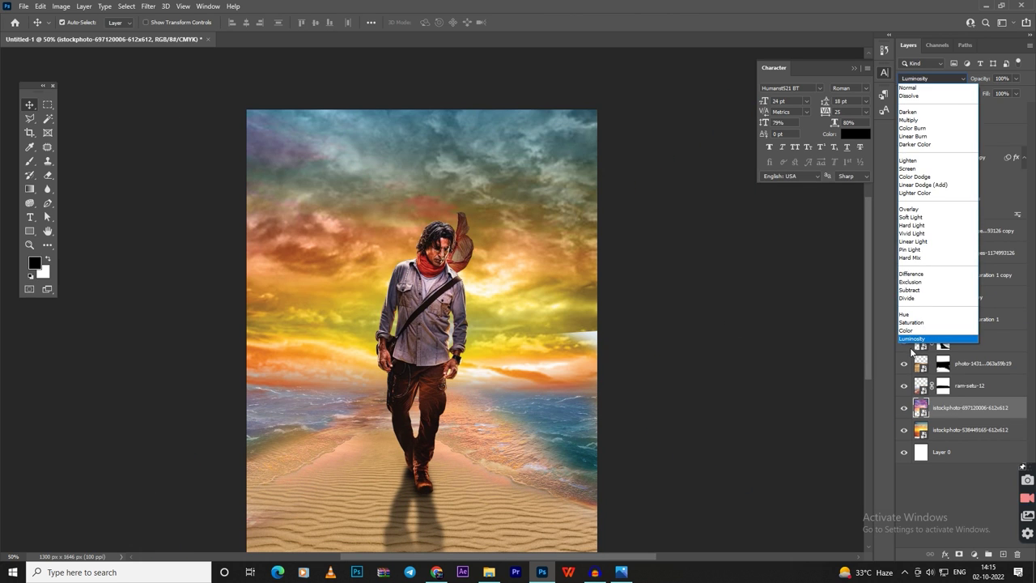
{"action": "left_click", "coordinate": [911, 338]}
{"action": "left_click", "coordinate": [1016, 79]}
{"action": "left_click_drag", "start_coordinate": [1019, 90], "coordinate": [990, 90]}
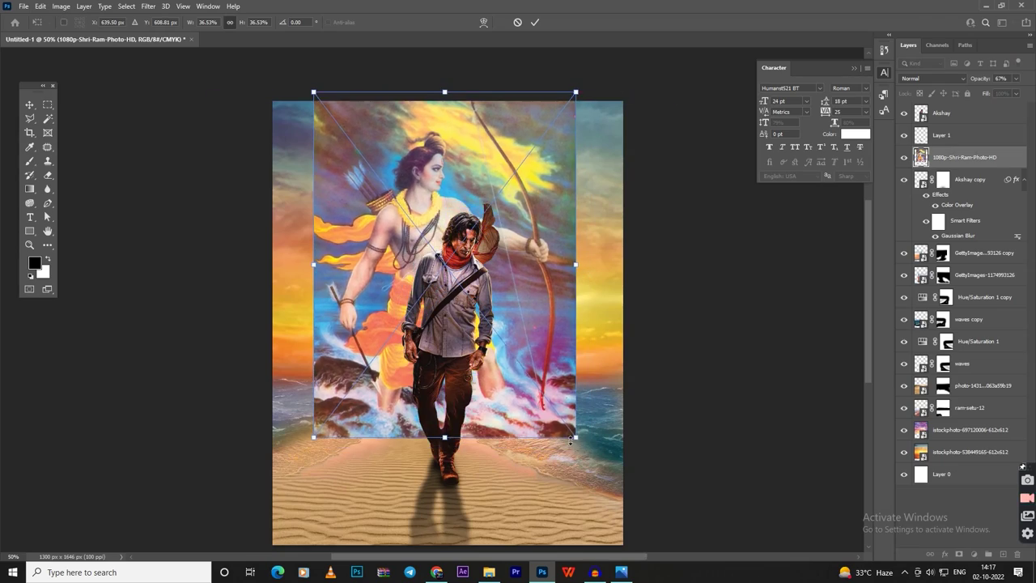
Step: Enlarge, slightly rotate and position the Ram painting over the scene
{"action": "left_click_drag", "start_coordinate": [570, 441], "coordinate": [599, 468]}
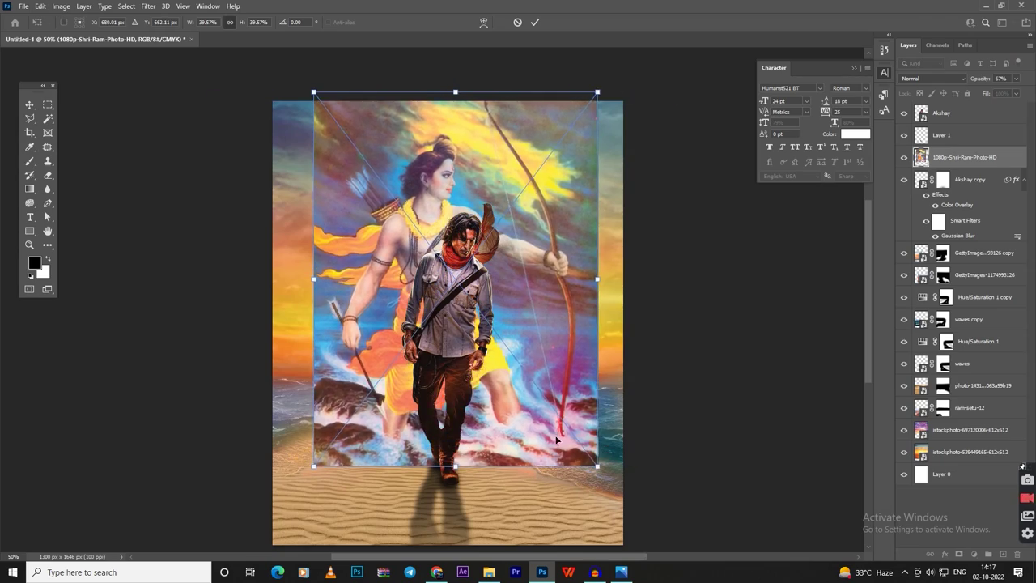
{"action": "left_click_drag", "start_coordinate": [611, 81], "coordinate": [622, 68]}
{"action": "left_click_drag", "start_coordinate": [525, 253], "coordinate": [533, 266]}
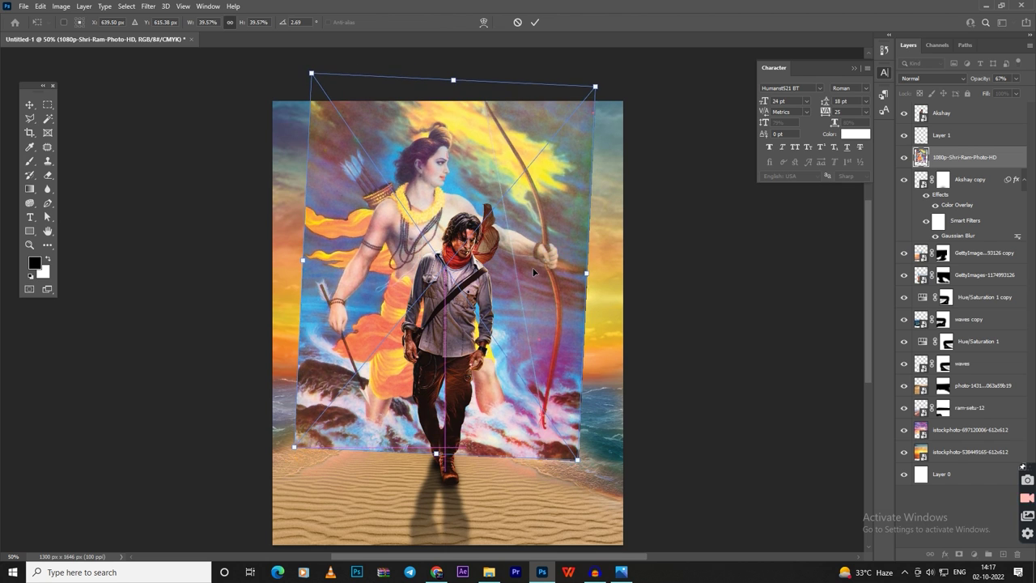
{"action": "key", "text": "Return"}
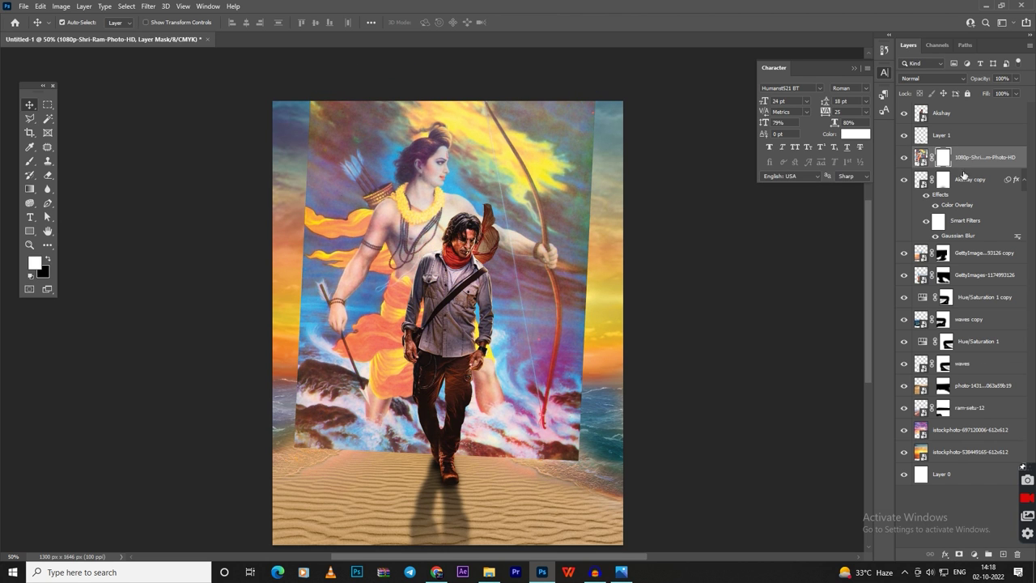
Step: Blend the Ram layer in Luminosity and mask away its rocks, waves and hard edges
{"action": "left_click", "coordinate": [932, 78]}
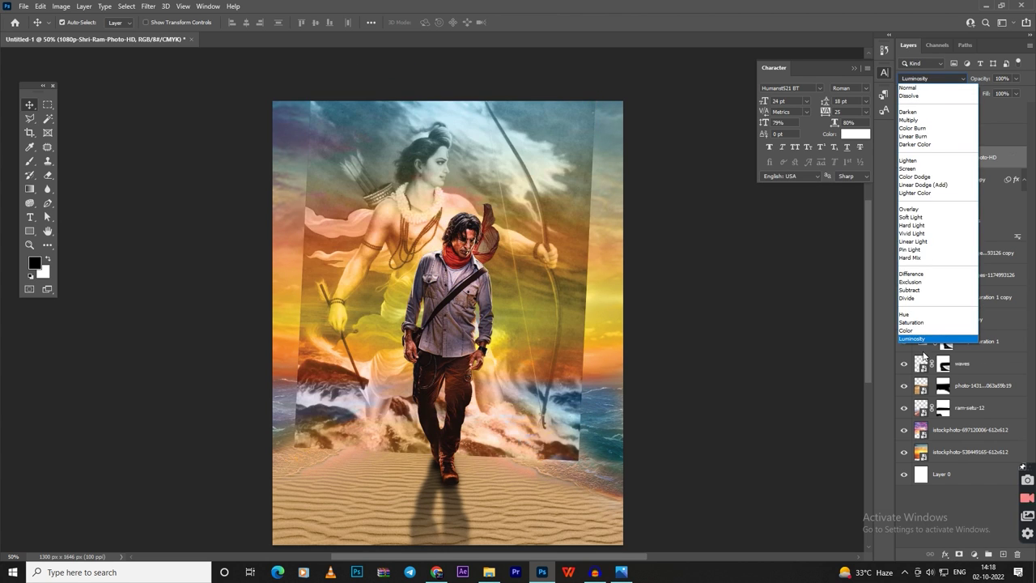
{"action": "left_click", "coordinate": [923, 340]}
{"action": "left_click", "coordinate": [960, 555]}
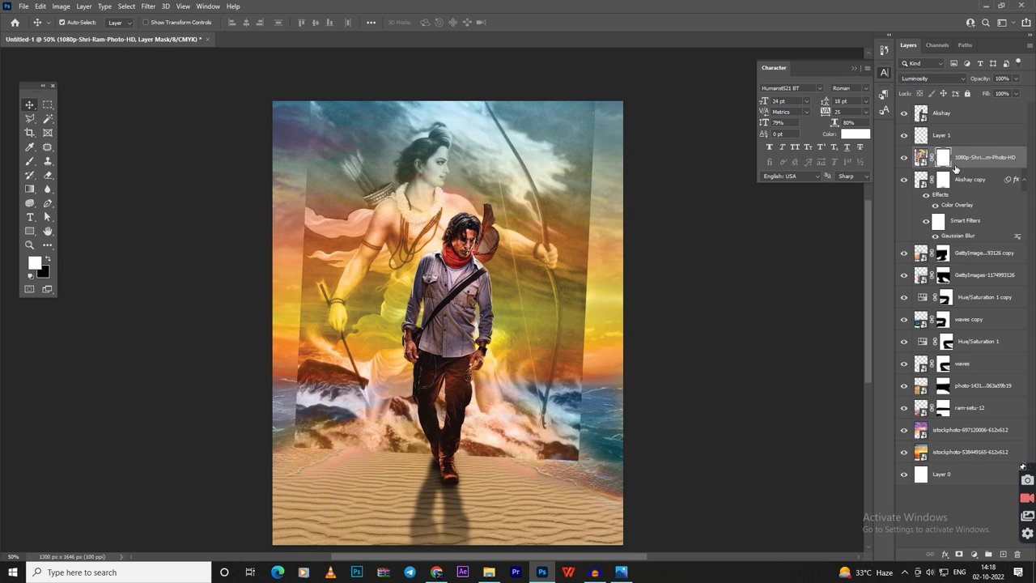
{"action": "key", "text": "x"}
{"action": "left_click", "coordinate": [31, 163]}
{"action": "mouse_move", "coordinate": [307, 348]}
{"action": "left_mouse_down"}
{"action": "mouse_move", "coordinate": [340, 421]}
{"action": "mouse_move", "coordinate": [381, 441]}
{"action": "mouse_move", "coordinate": [558, 421]}
{"action": "mouse_move", "coordinate": [591, 251]}
{"action": "mouse_move", "coordinate": [584, 105]}
{"action": "left_mouse_up"}
{"action": "key", "text": "bracketright"}
{"action": "mouse_move", "coordinate": [307, 210]}
{"action": "left_mouse_down"}
{"action": "mouse_move", "coordinate": [312, 397]}
{"action": "mouse_move", "coordinate": [332, 413]}
{"action": "left_mouse_up"}
{"action": "left_click_drag", "start_coordinate": [320, 372], "coordinate": [316, 182]}
{"action": "mouse_move", "coordinate": [320, 62]}
{"action": "left_mouse_down"}
{"action": "mouse_move", "coordinate": [476, 77]}
{"action": "mouse_move", "coordinate": [576, 364]}
{"action": "left_mouse_up"}
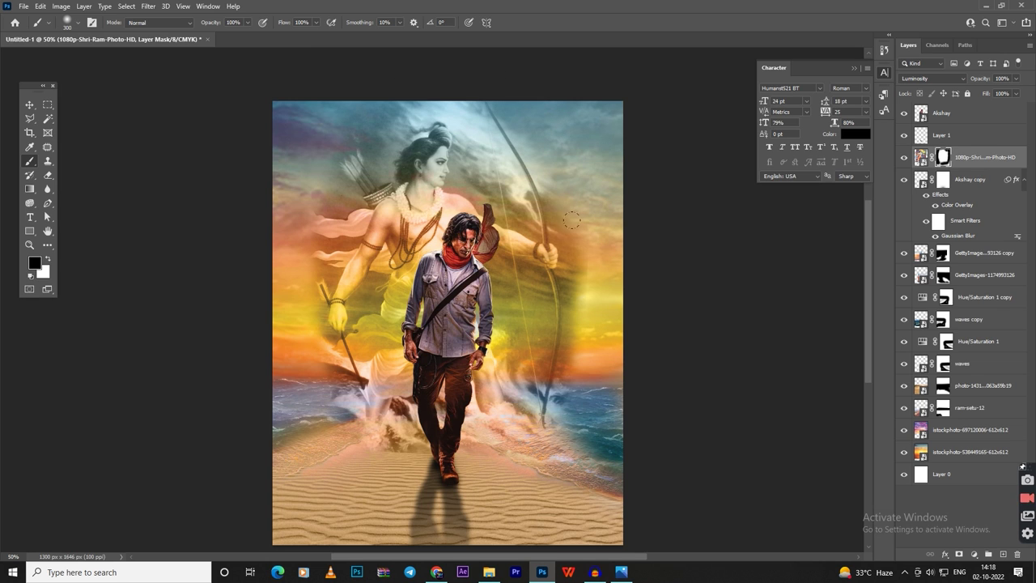
Step: Fade the Ram figure to about 48% opacity and nudge it into position
{"action": "left_click_drag", "start_coordinate": [1017, 90], "coordinate": [991, 94]}
{"action": "key", "text": "v"}
{"action": "left_click_drag", "start_coordinate": [425, 158], "coordinate": [438, 147]}
{"action": "left_click_drag", "start_coordinate": [559, 388], "coordinate": [557, 392]}
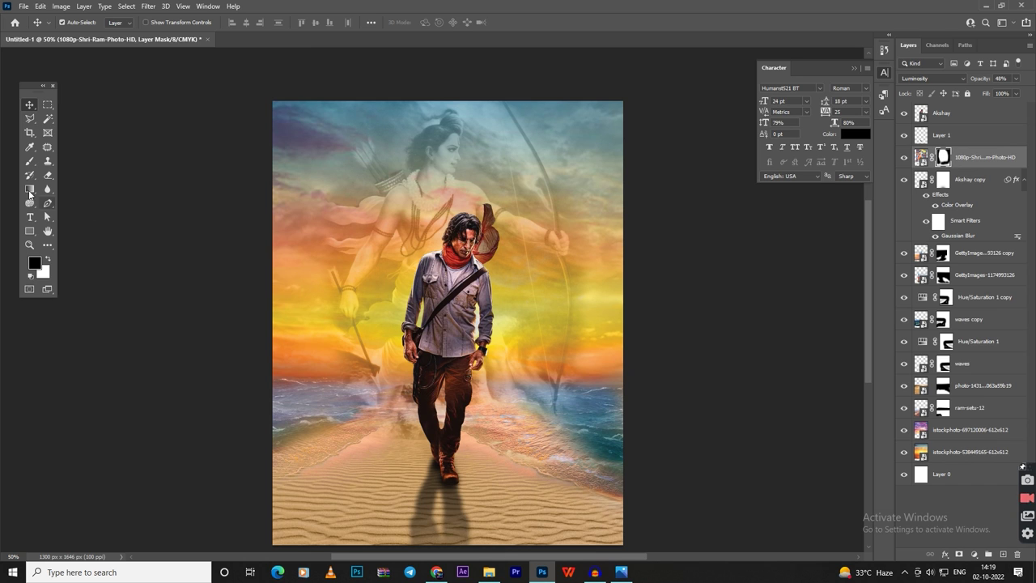
Step: Place the istockphoto-926993450 texture image onto the poster
{"action": "left_click", "coordinate": [47, 258]}
{"action": "left_click", "coordinate": [30, 161]}
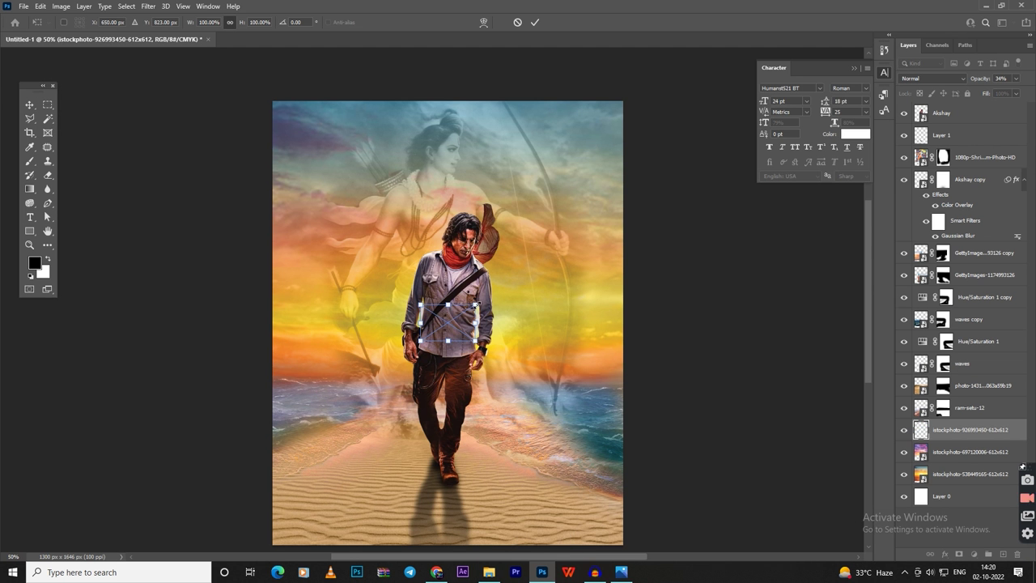
{"action": "left_click_drag", "start_coordinate": [937, 127], "coordinate": [569, 349]}
{"action": "key", "text": "Return"}
Step: Move the texture above 'waves', blend it in Linear Burn, and add a layer mask
{"action": "left_click_drag", "start_coordinate": [964, 430], "coordinate": [958, 366]}
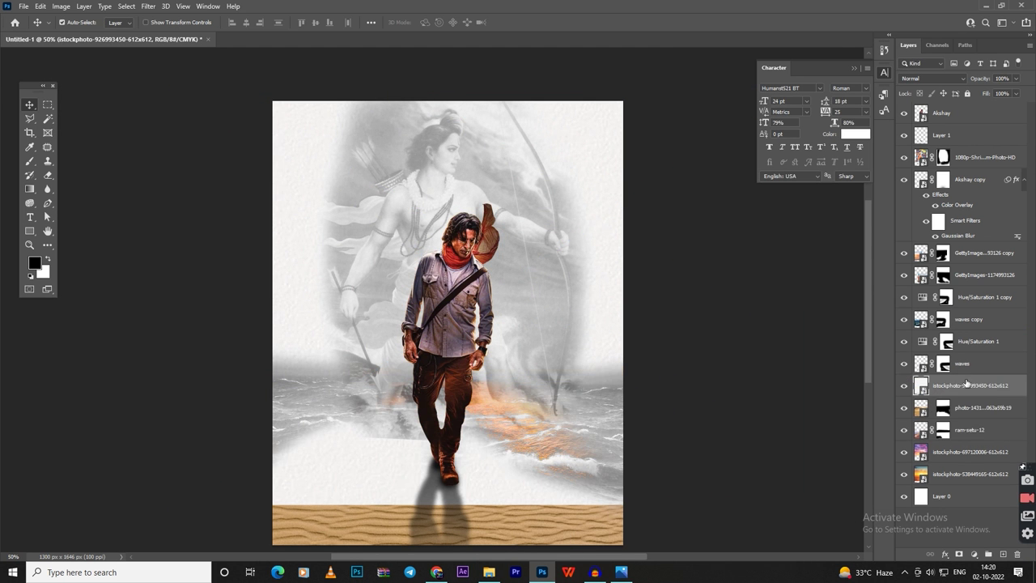
{"action": "left_click", "coordinate": [933, 78]}
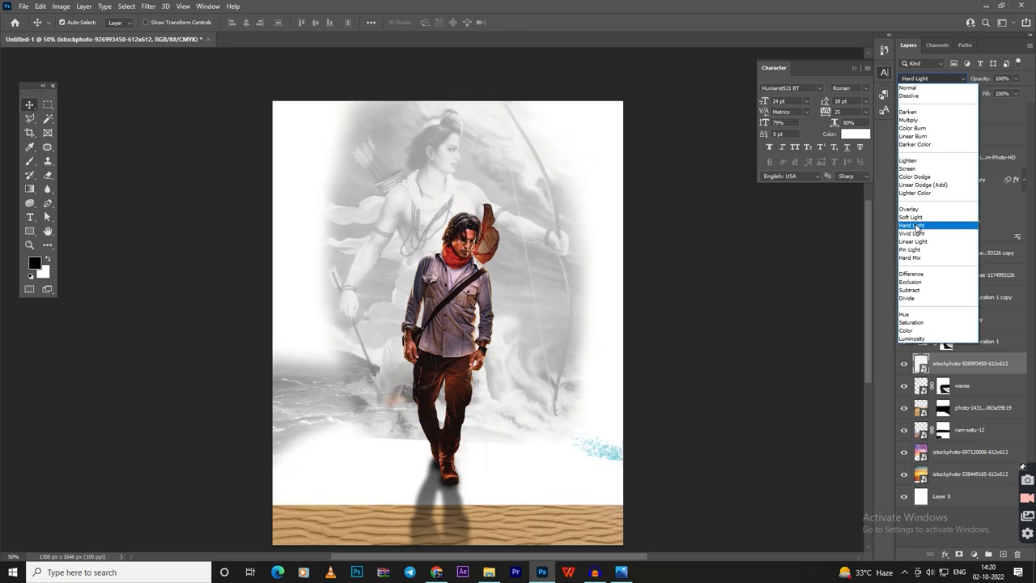
{"action": "left_click", "coordinate": [913, 136]}
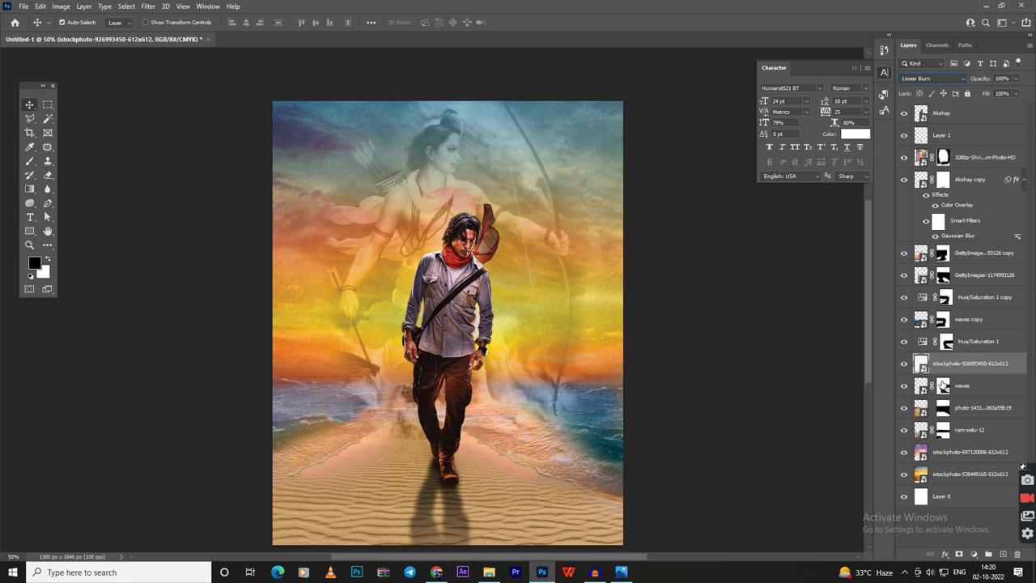
{"action": "left_click", "coordinate": [906, 364]}
{"action": "left_click", "coordinate": [907, 364]}
{"action": "left_click", "coordinate": [961, 554]}
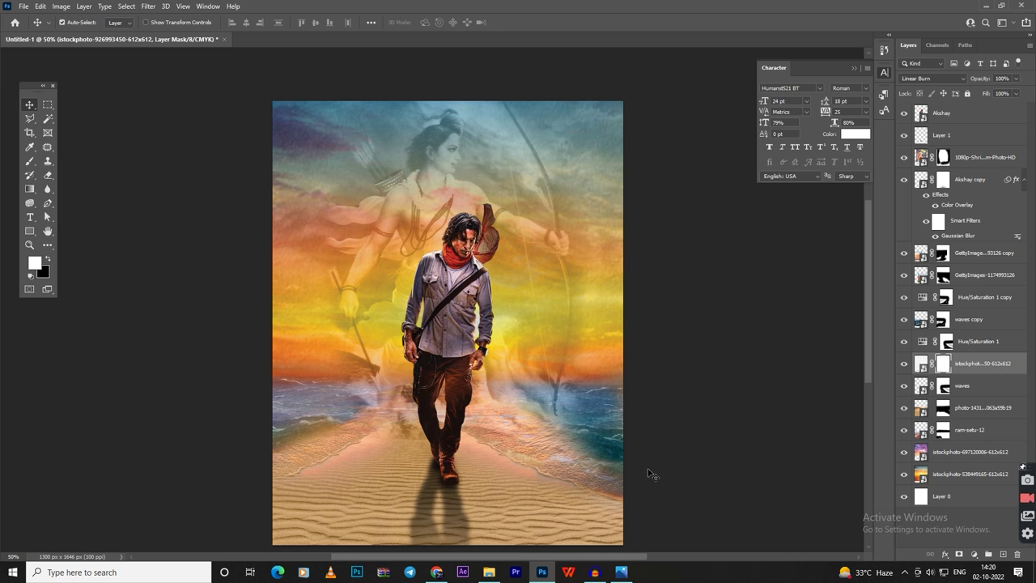
Step: Place the lens flare image below Akshay, blended in Linear Dodge (Add)
{"action": "left_click", "coordinate": [489, 572]}
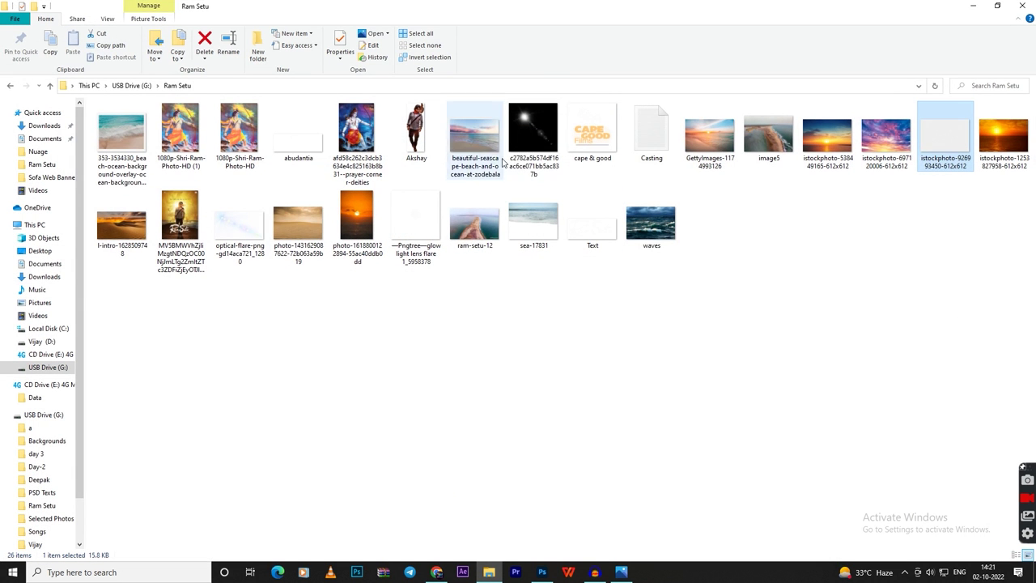
{"action": "mouse_move", "coordinate": [533, 134]}
{"action": "left_mouse_down"}
{"action": "mouse_move", "coordinate": [538, 578]}
{"action": "mouse_move", "coordinate": [445, 307]}
{"action": "left_mouse_up"}
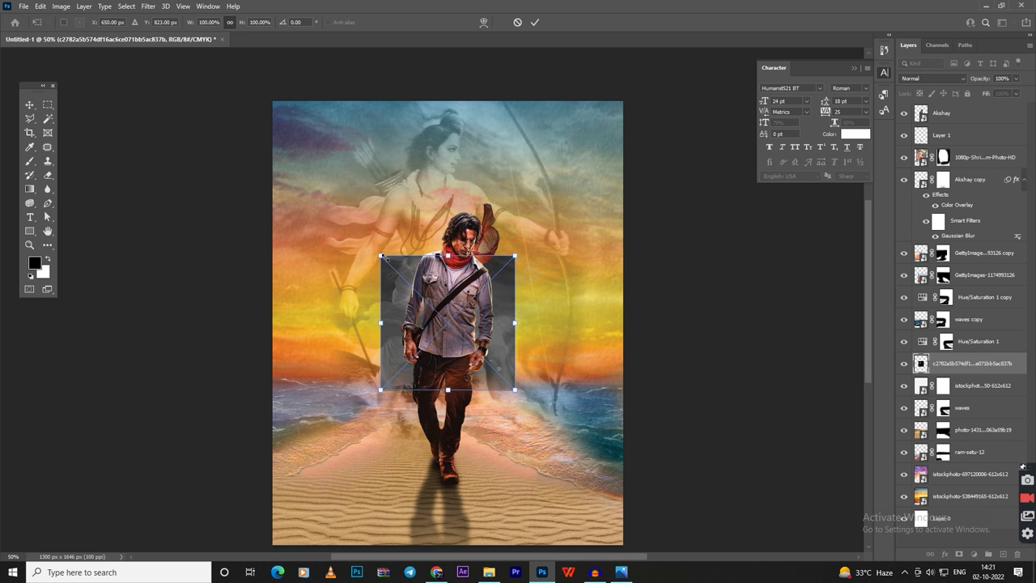
{"action": "key", "text": "Return"}
{"action": "left_click_drag", "start_coordinate": [971, 363], "coordinate": [956, 126]}
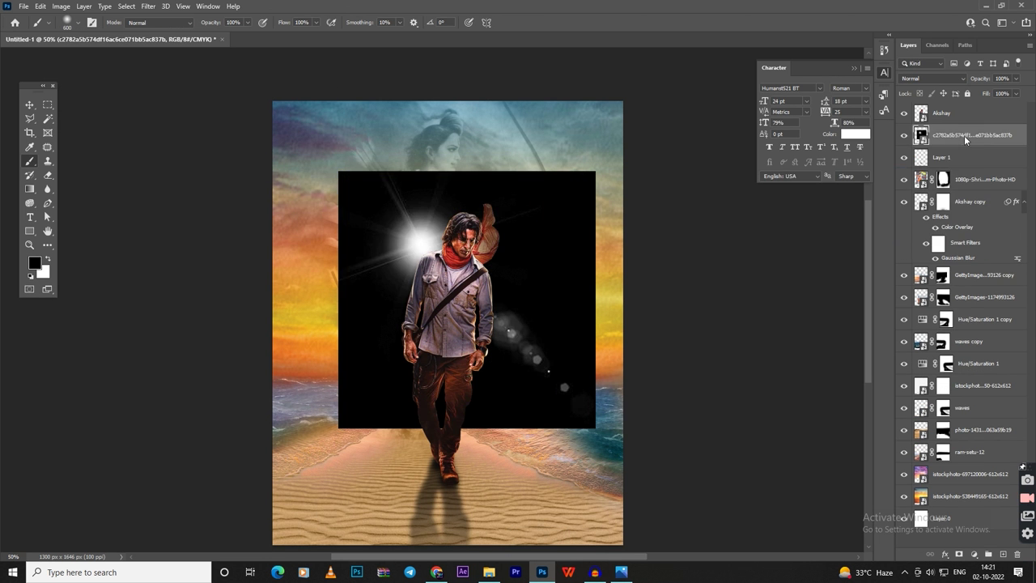
{"action": "left_click", "coordinate": [932, 78]}
{"action": "left_click", "coordinate": [913, 182]}
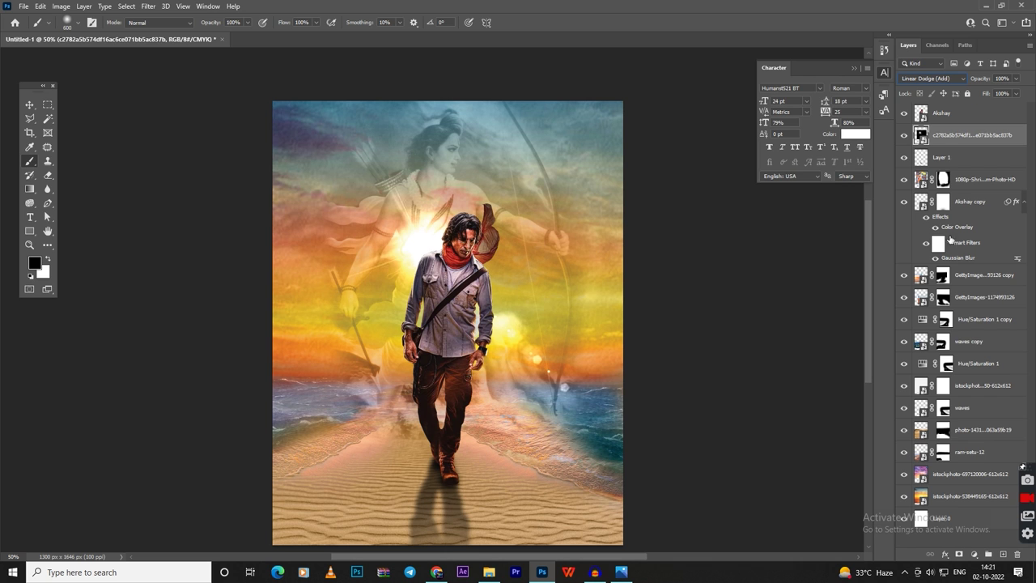
Step: Duplicate the flare, move the copy to the top above Akshay, and add a mask
{"action": "left_click", "coordinate": [30, 105]}
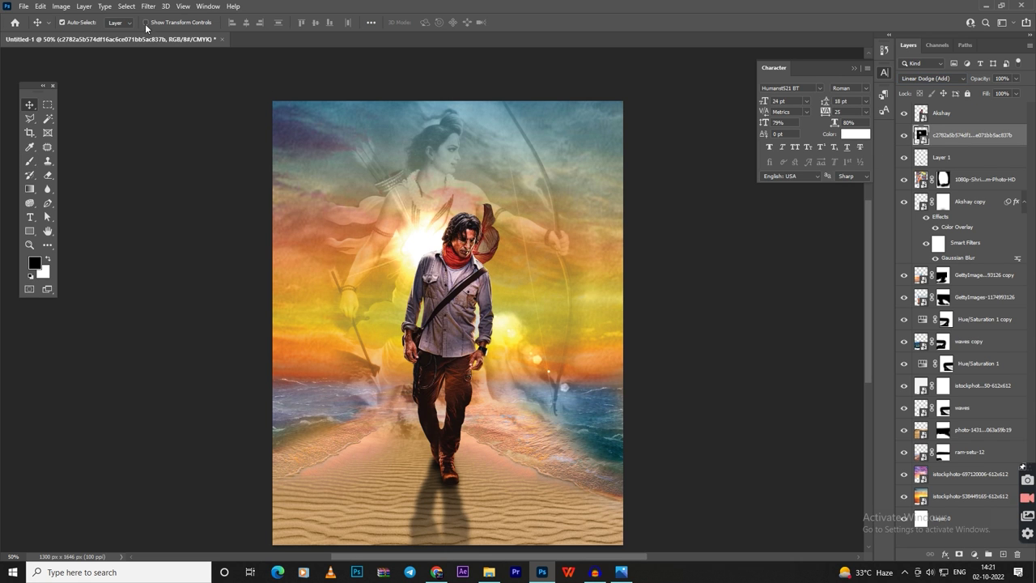
{"action": "key", "text": "ctrl+plus"}
{"action": "key", "text": "ctrl+plus"}
{"action": "left_click_drag", "start_coordinate": [972, 134], "coordinate": [1003, 554]}
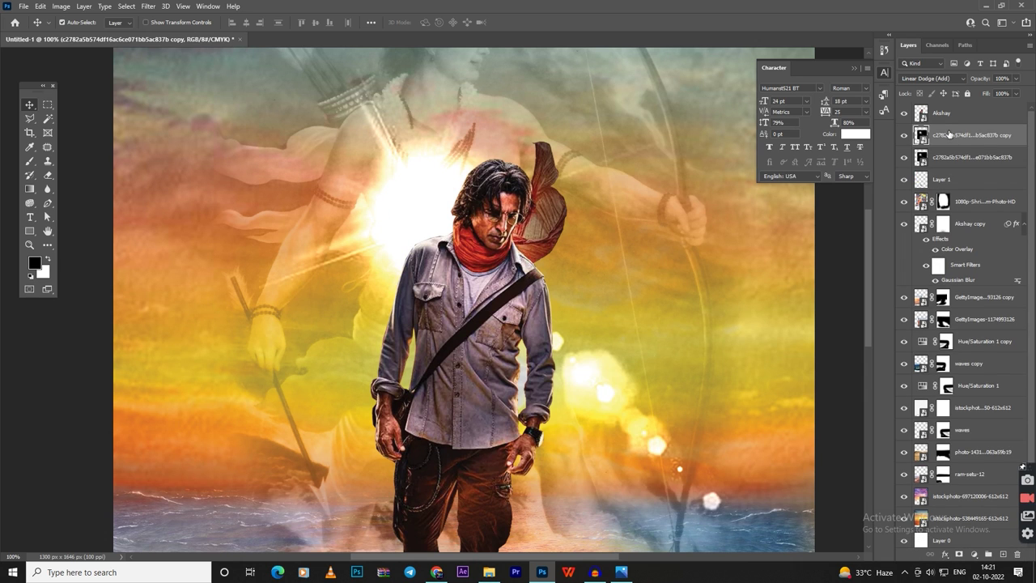
{"action": "left_click_drag", "start_coordinate": [949, 134], "coordinate": [947, 109]}
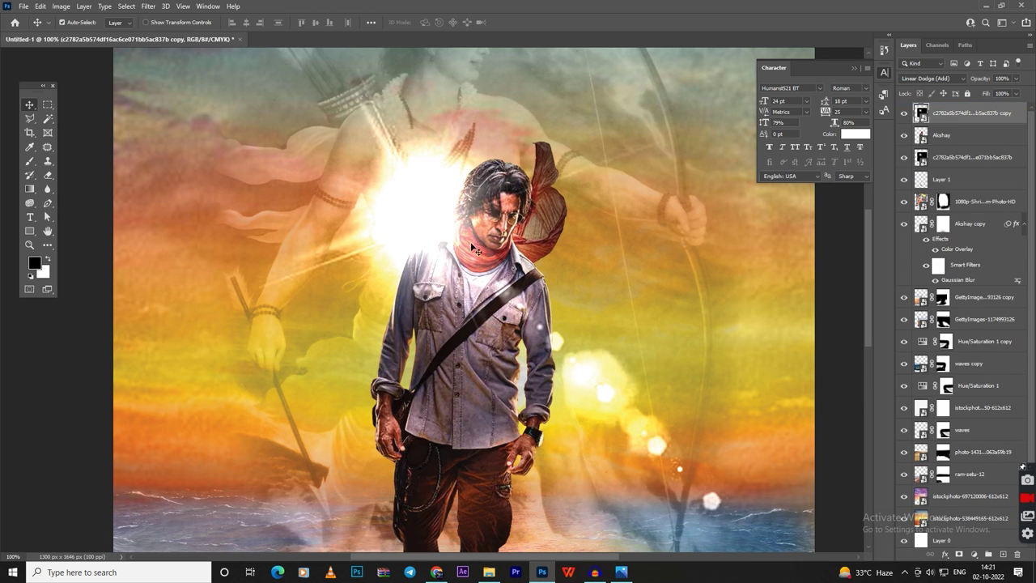
{"action": "left_click", "coordinate": [960, 556]}
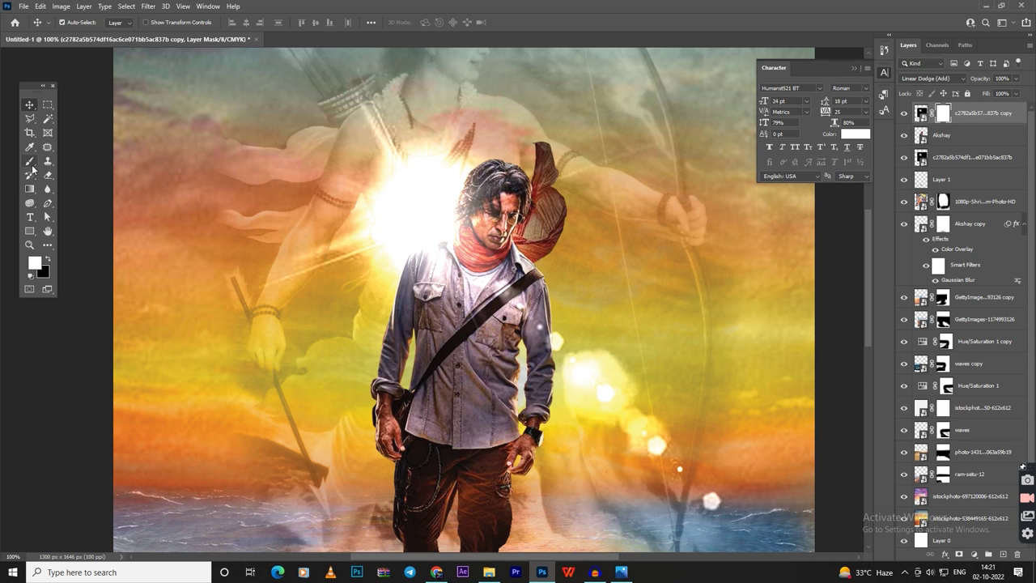
Step: Paint the flare copy's mask black over the man's face, chest and right-side bokeh
{"action": "left_click", "coordinate": [47, 258]}
{"action": "left_click", "coordinate": [30, 160]}
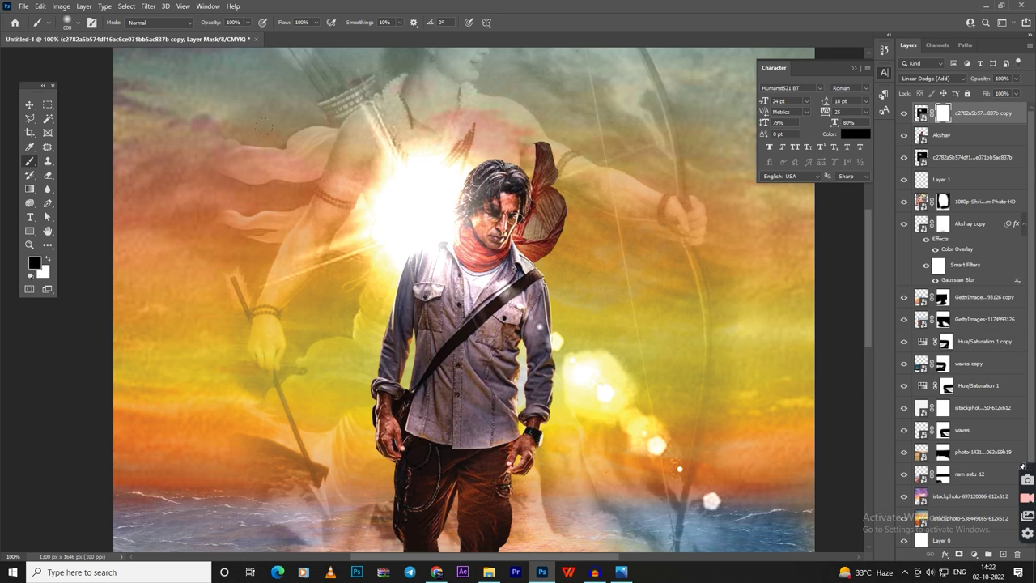
{"action": "left_click", "coordinate": [417, 215]}
{"action": "left_click_drag", "start_coordinate": [401, 154], "coordinate": [498, 288]}
{"action": "left_click_drag", "start_coordinate": [466, 255], "coordinate": [510, 293]}
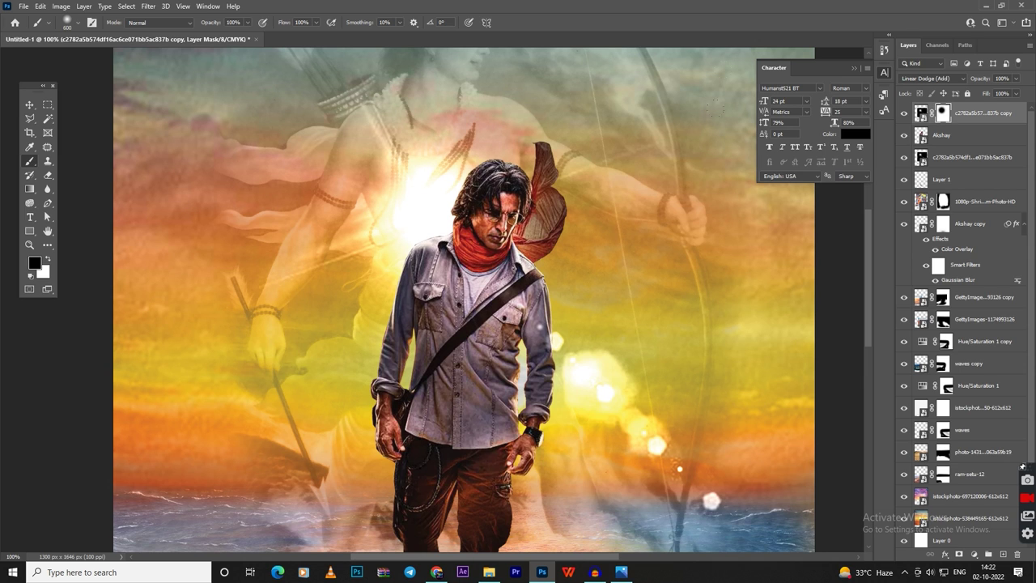
{"action": "left_click", "coordinate": [904, 114]}
{"action": "left_click", "coordinate": [905, 115]}
{"action": "left_click", "coordinate": [904, 114]}
{"action": "left_click", "coordinate": [905, 113]}
{"action": "left_click_drag", "start_coordinate": [583, 373], "coordinate": [709, 515]}
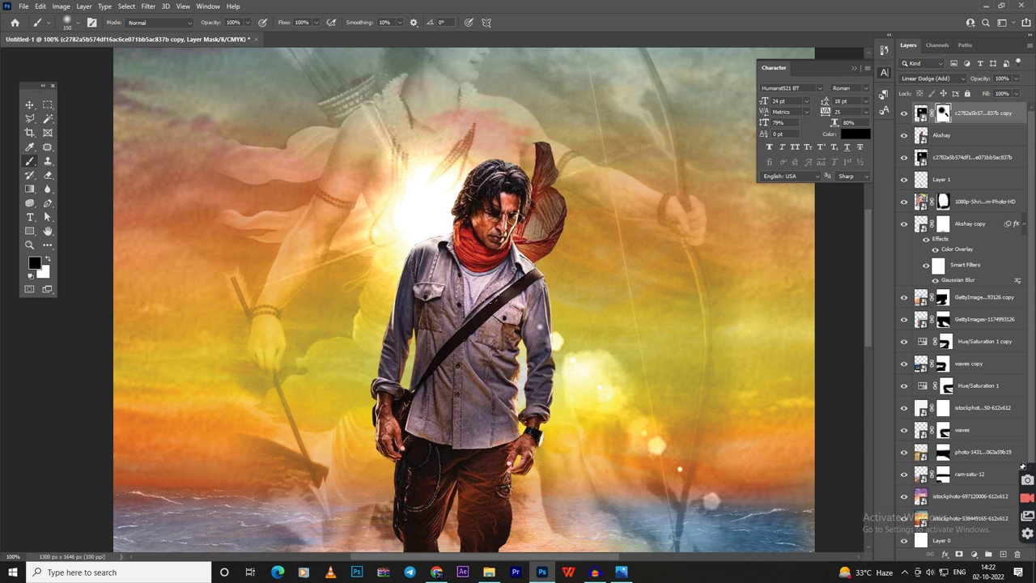
{"action": "left_click", "coordinate": [905, 113]}
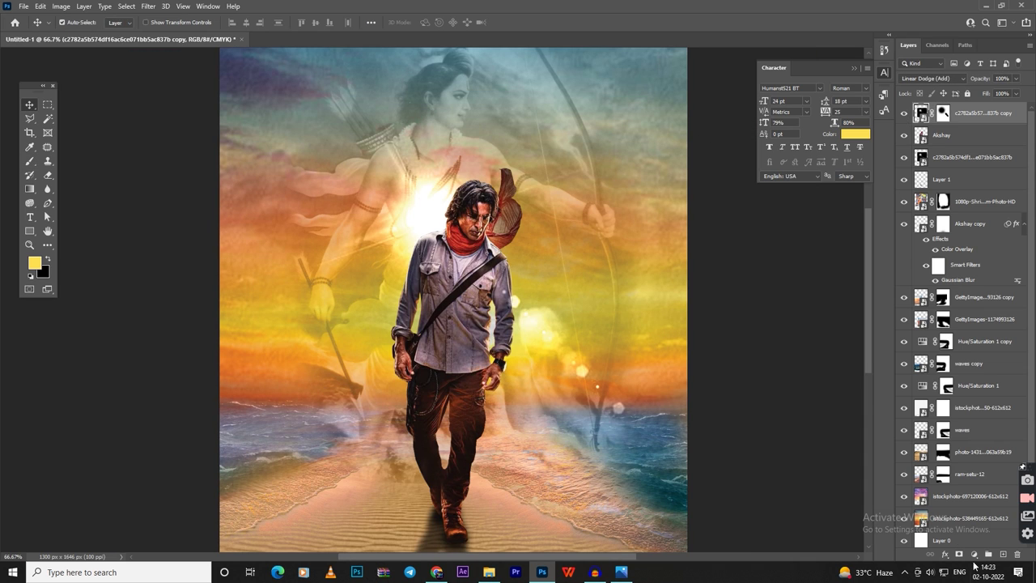
Step: Paint a soft yellow dab over the sun on a new top layer
{"action": "left_click", "coordinate": [1003, 555]}
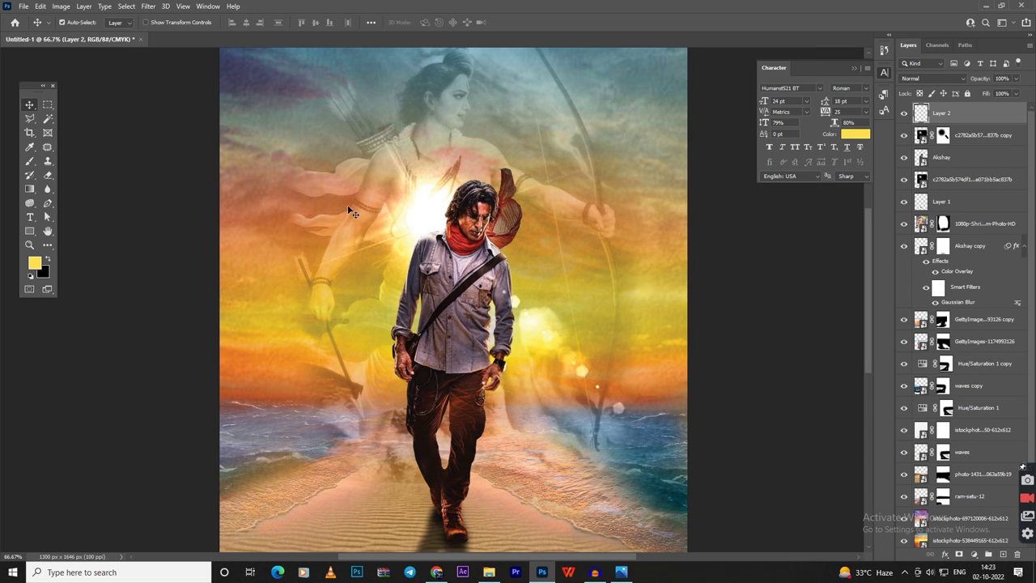
{"action": "left_click", "coordinate": [31, 161]}
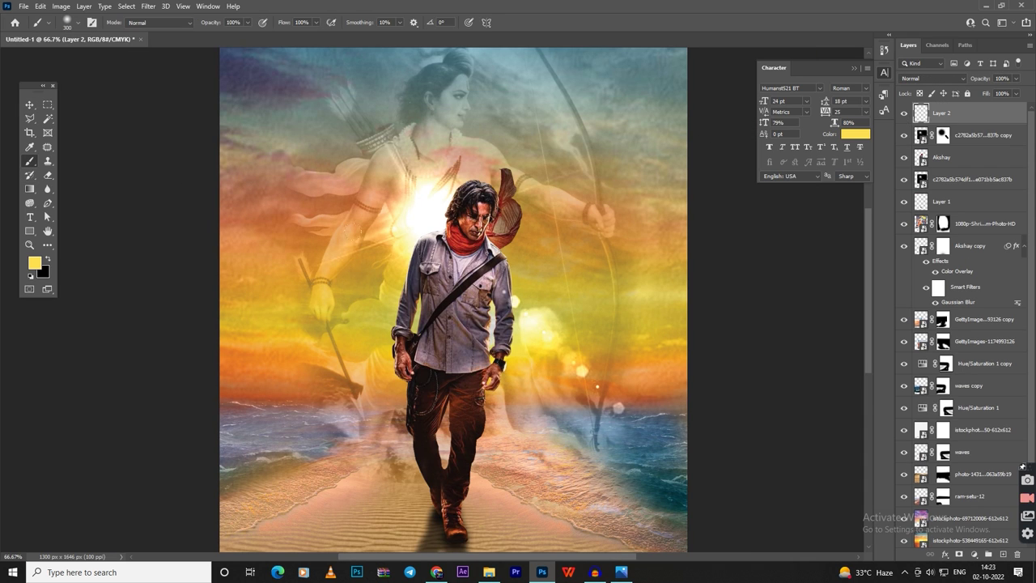
{"action": "left_click", "coordinate": [399, 197]}
Step: Set the yellow glow layer to Screen blend mode and zoom out to review
{"action": "left_click", "coordinate": [930, 80]}
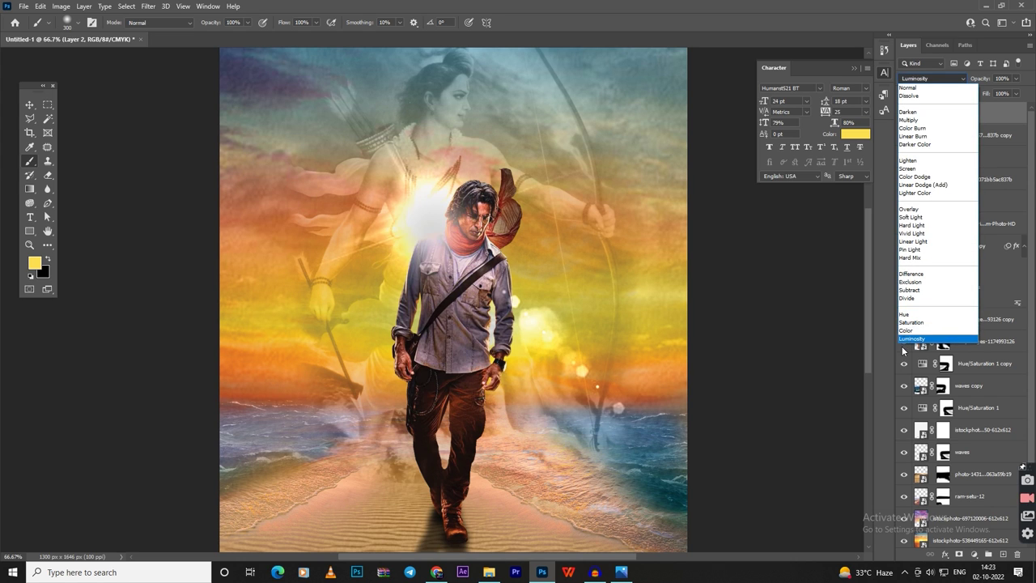
{"action": "left_click", "coordinate": [913, 171]}
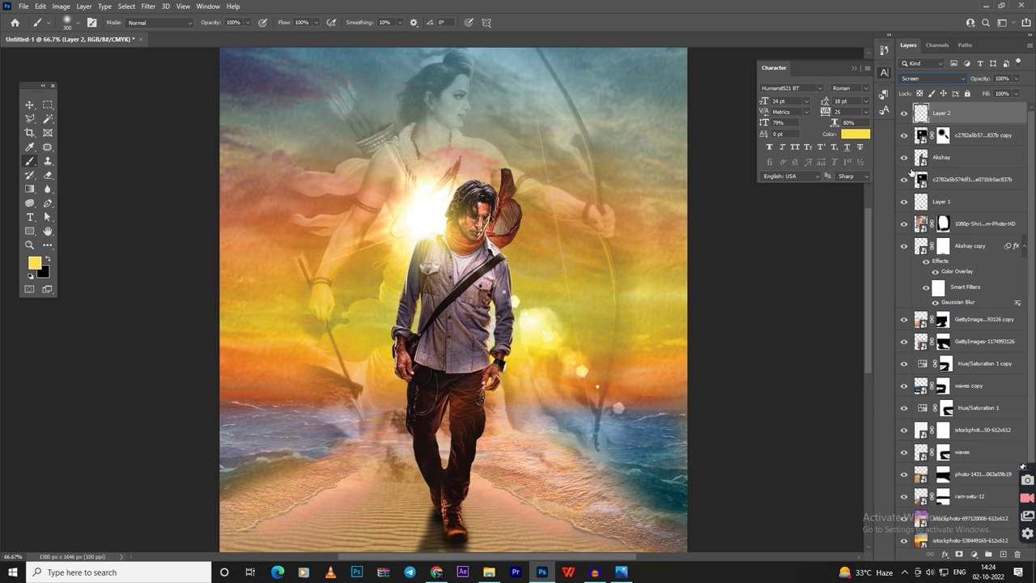
{"action": "left_click", "coordinate": [31, 105]}
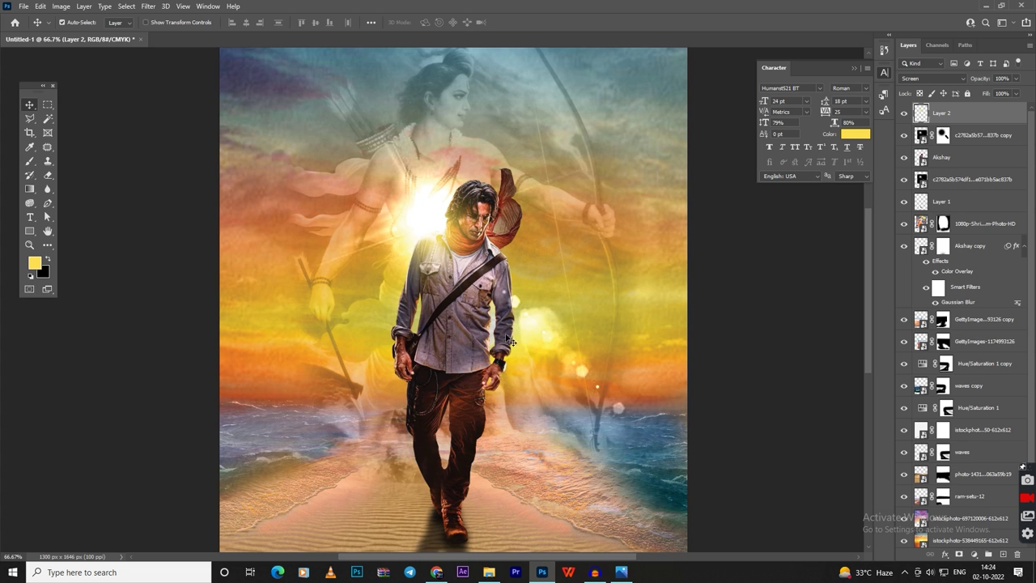
{"action": "scroll", "coordinate": [485, 288], "scroll_direction": "down", "scroll_amount": 1}
{"action": "scroll", "coordinate": [484, 289], "scroll_direction": "up", "scroll_amount": 1}
{"action": "scroll", "coordinate": [565, 424], "scroll_direction": "down", "scroll_amount": 2}
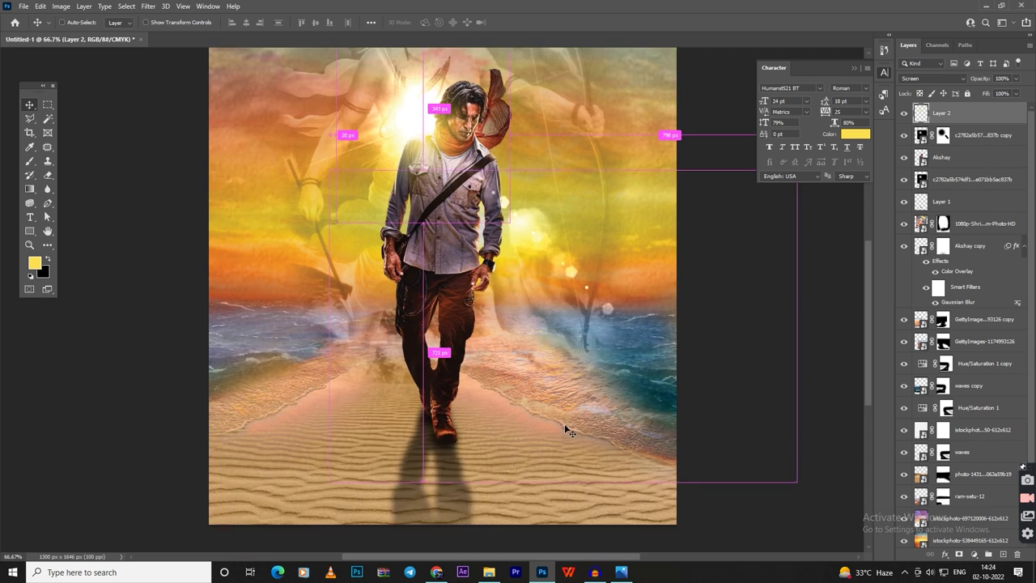
{"action": "scroll", "coordinate": [565, 424], "scroll_direction": "down", "scroll_amount": 1}
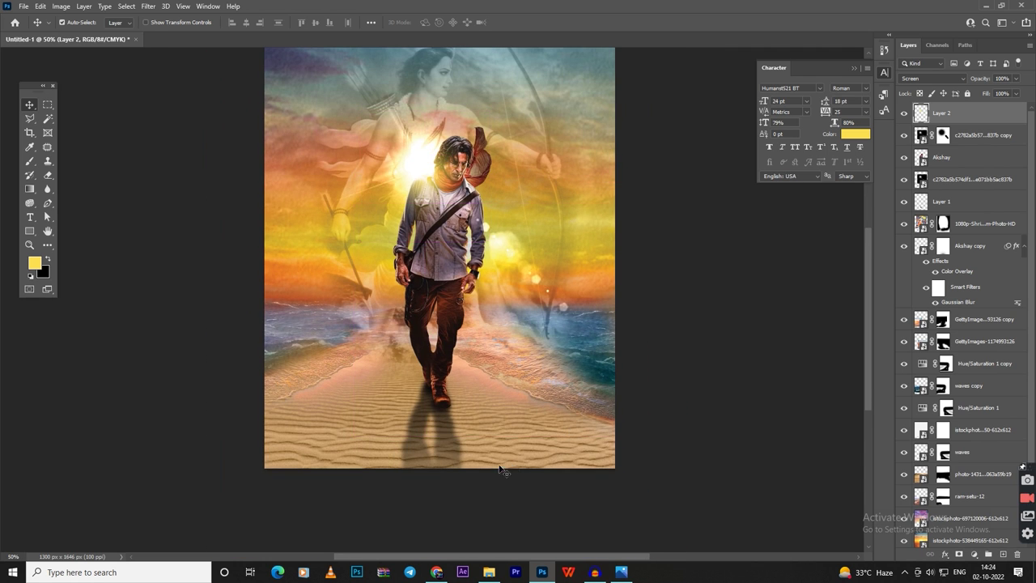
{"action": "scroll", "coordinate": [499, 469], "scroll_direction": "down", "scroll_amount": 1}
Step: Type the Ram Setu title on the poster in white MADE Soulmaze Brush font
{"action": "left_click", "coordinate": [30, 217]}
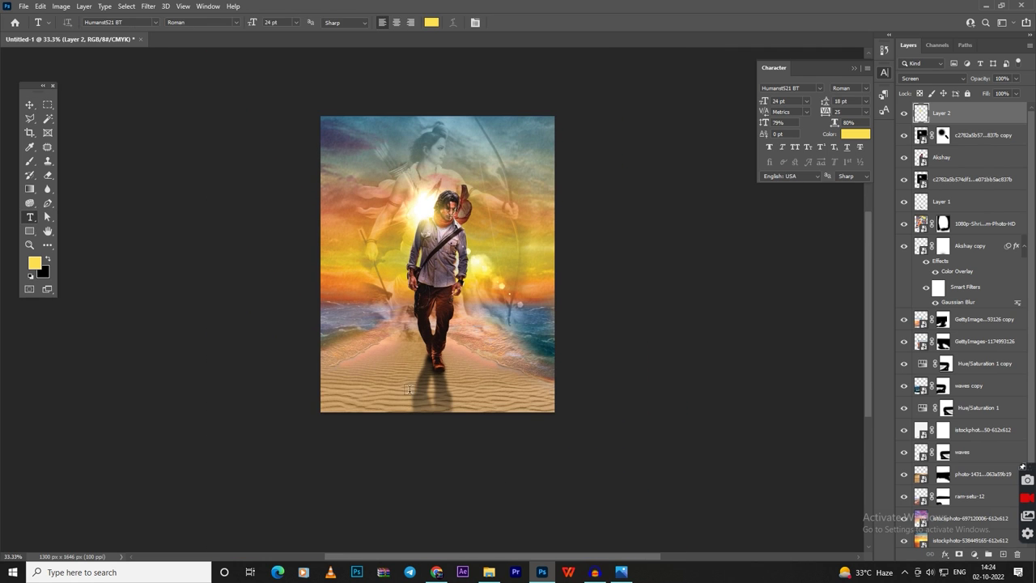
{"action": "left_click", "coordinate": [383, 361]}
{"action": "type", "text": "Ram Setu"}
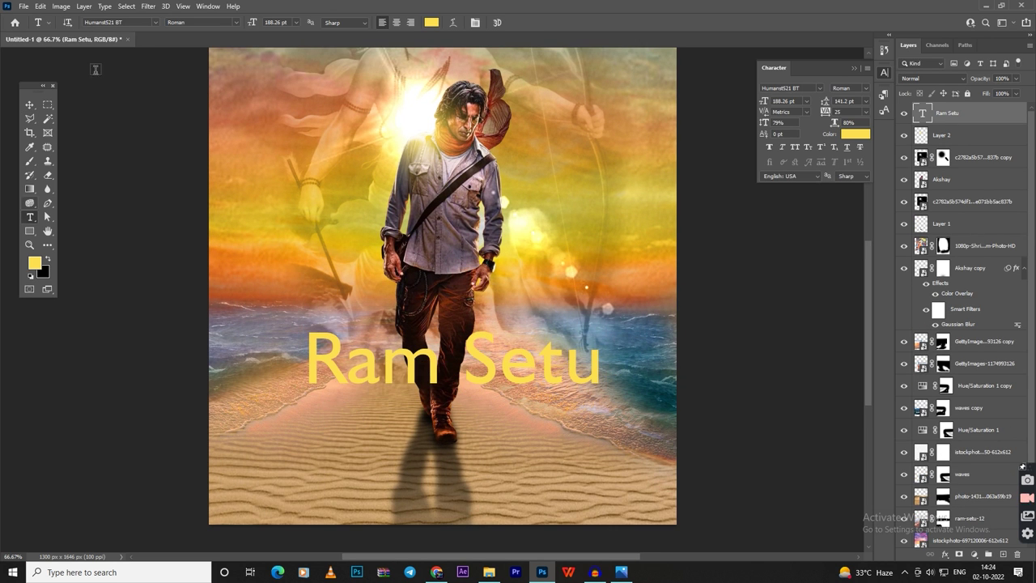
{"action": "left_click", "coordinate": [154, 23]}
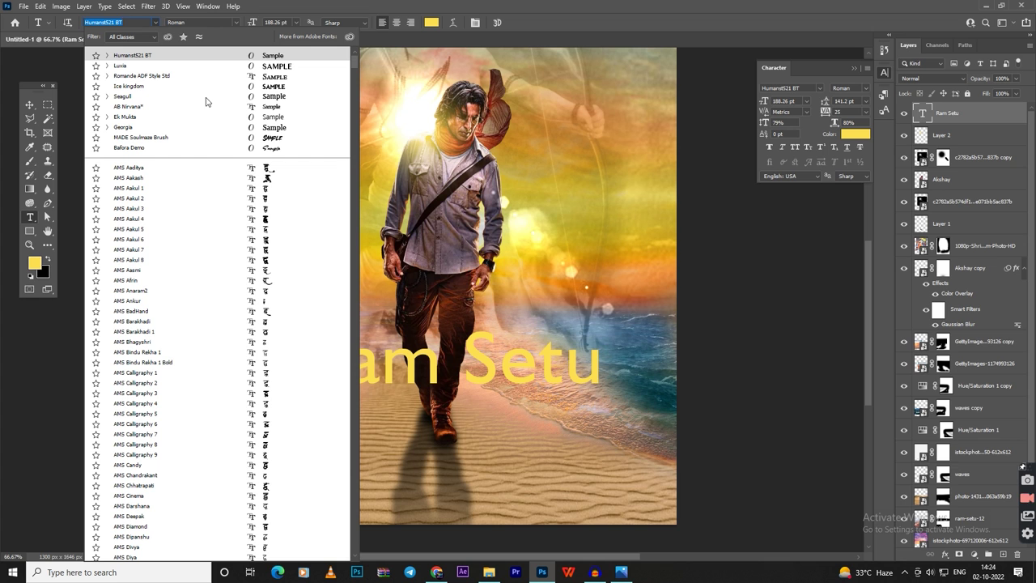
{"action": "left_click", "coordinate": [141, 137]}
{"action": "left_click", "coordinate": [29, 104]}
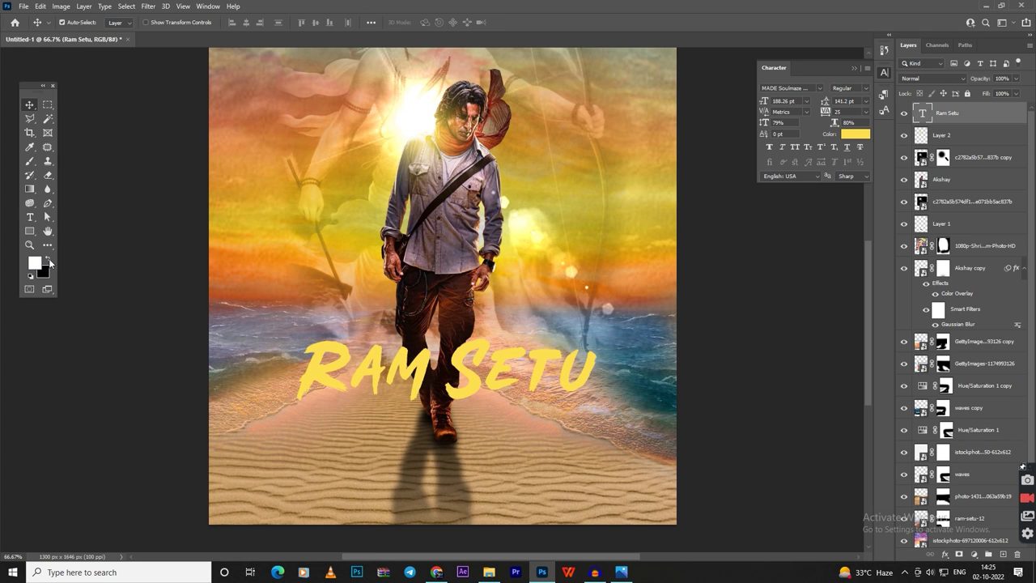
{"action": "key", "text": "alt+BackSpace"}
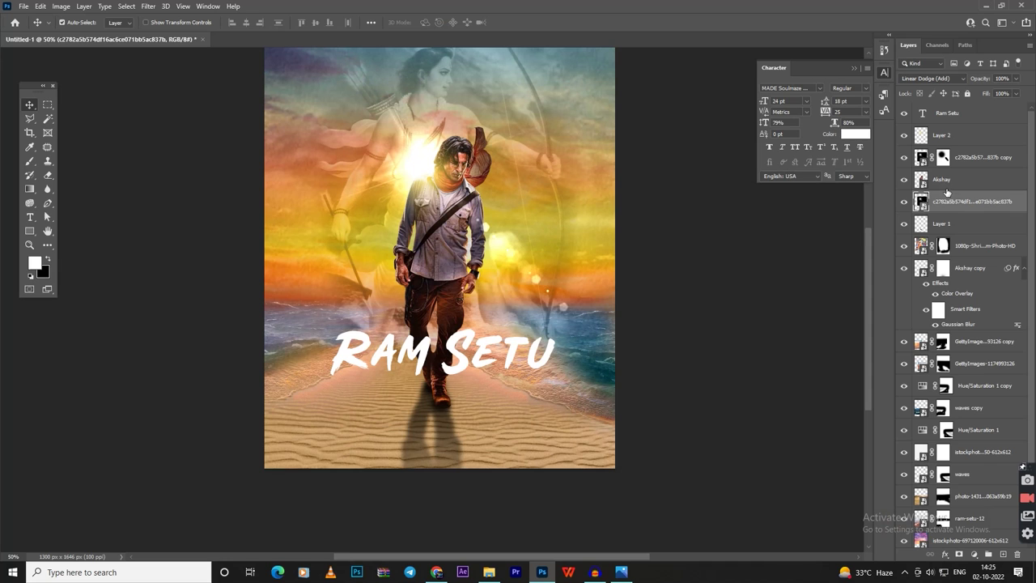
Step: Paint a soft black wash over the lower poster on a new layer and lower its opacity
{"action": "left_click", "coordinate": [1003, 555]}
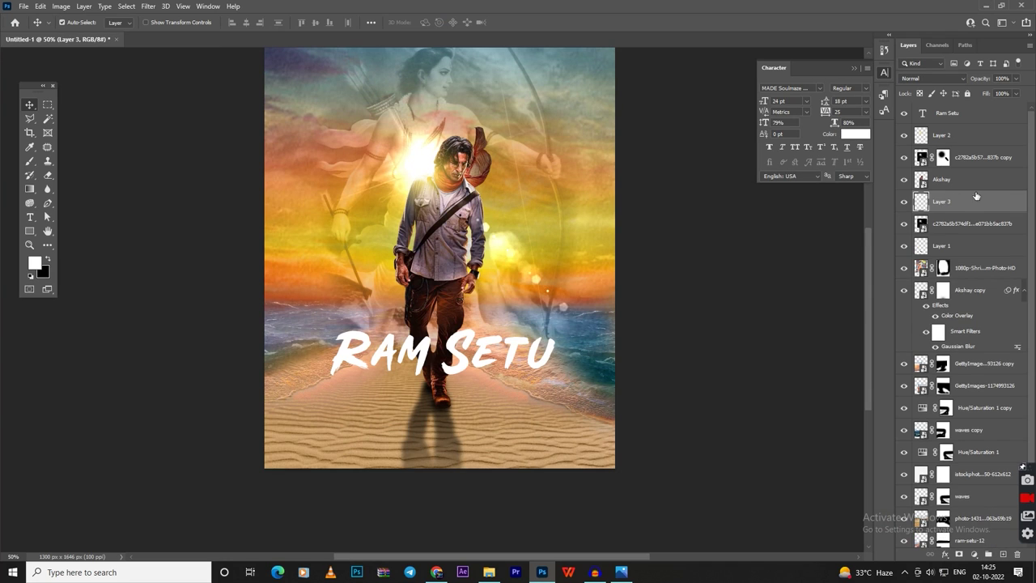
{"action": "left_click", "coordinate": [48, 259]}
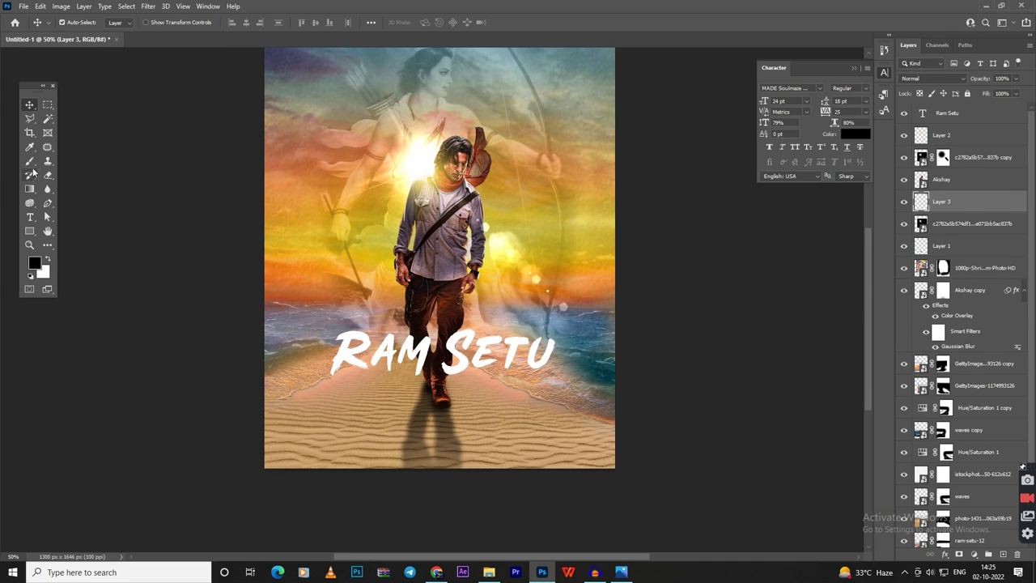
{"action": "key", "text": "b"}
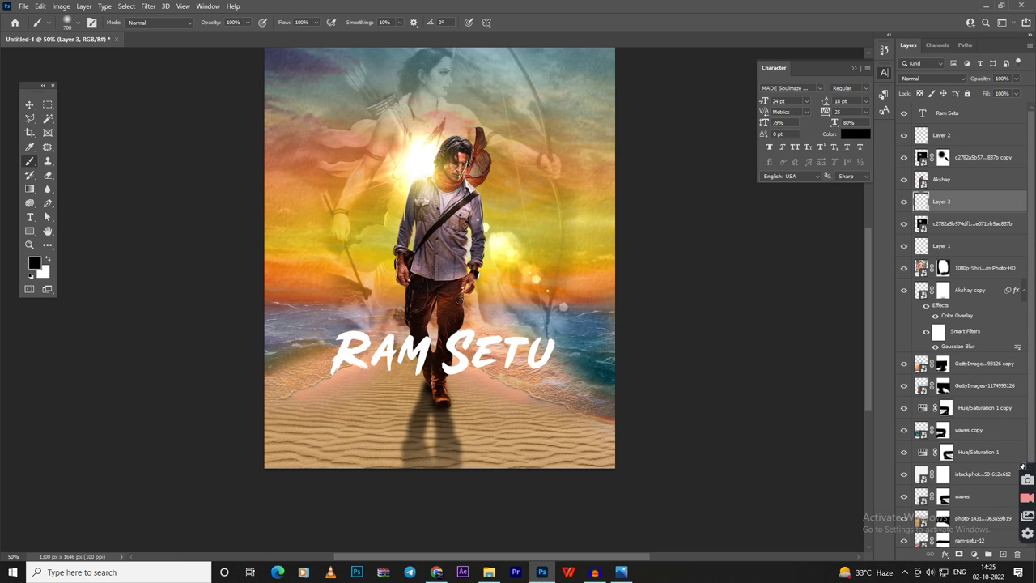
{"action": "mouse_move", "coordinate": [195, 312]}
{"action": "left_mouse_down"}
{"action": "mouse_move", "coordinate": [348, 364]}
{"action": "mouse_move", "coordinate": [534, 340]}
{"action": "mouse_move", "coordinate": [550, 437]}
{"action": "mouse_move", "coordinate": [324, 291]}
{"action": "mouse_move", "coordinate": [535, 307]}
{"action": "left_mouse_up"}
{"action": "left_click", "coordinate": [929, 78]}
{"action": "left_click_drag", "start_coordinate": [1016, 79], "coordinate": [981, 93]}
Step: Pull the wash's top edge down to mid-poster and mask it off the man's legs
{"action": "key", "text": "ctrl+t"}
{"action": "mouse_move", "coordinate": [440, 58]}
{"action": "left_mouse_down"}
{"action": "mouse_move", "coordinate": [445, 277]}
{"action": "mouse_move", "coordinate": [445, 261]}
{"action": "left_mouse_up"}
{"action": "key", "text": "Return"}
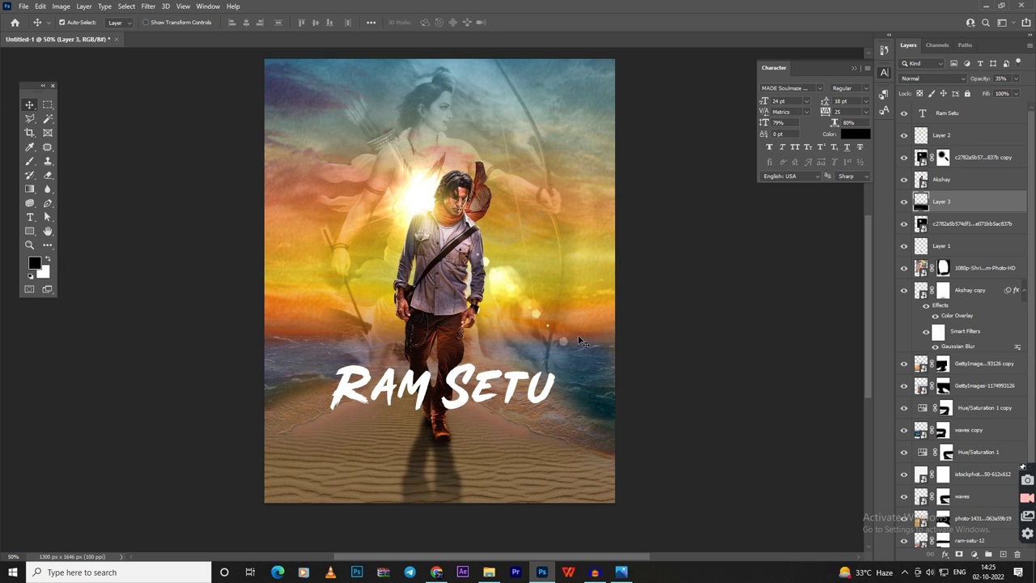
{"action": "left_click", "coordinate": [974, 555]}
{"action": "left_click", "coordinate": [32, 162]}
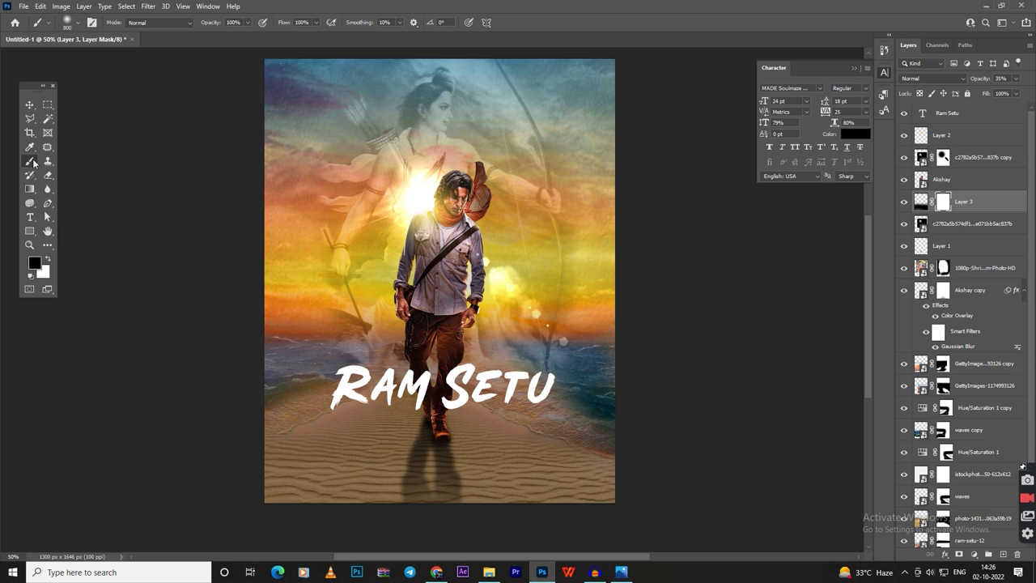
{"action": "mouse_move", "coordinate": [478, 340]}
{"action": "left_mouse_down"}
{"action": "mouse_move", "coordinate": [389, 404]}
{"action": "mouse_move", "coordinate": [465, 453]}
{"action": "left_mouse_up"}
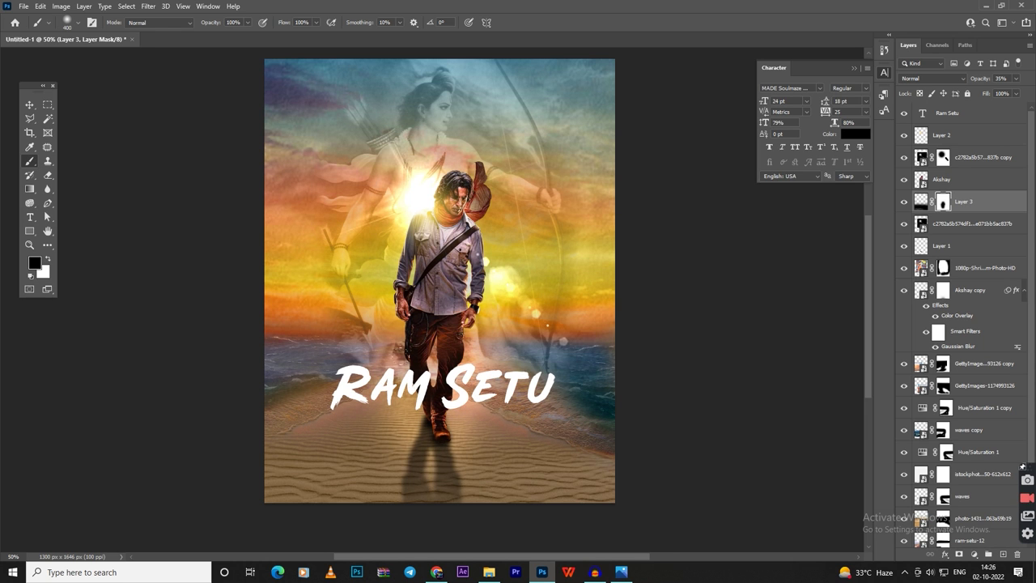
{"action": "key", "text": "bracketleft"}
{"action": "key", "text": "bracketleft"}
{"action": "key", "text": "ctrl+plus"}
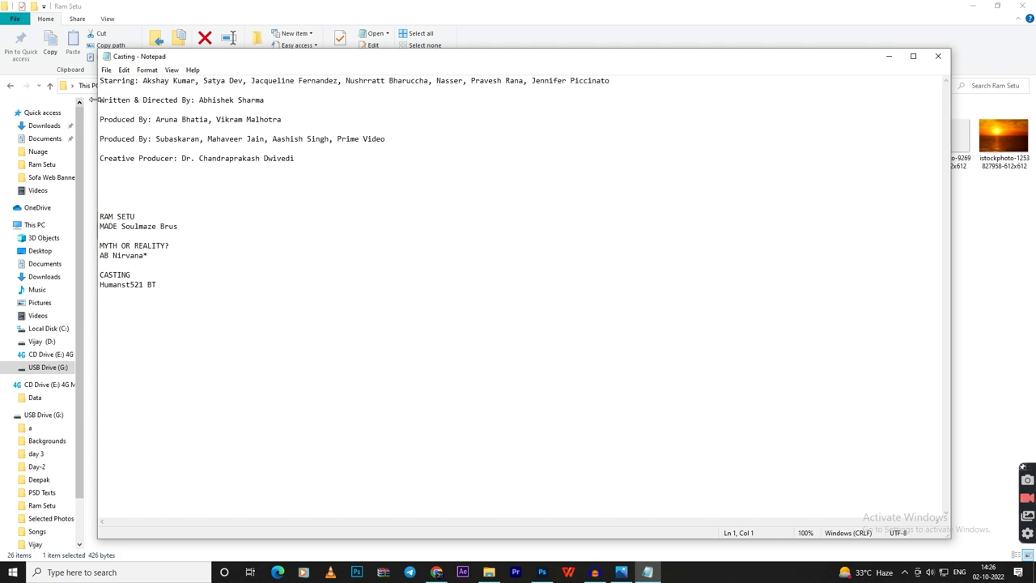
Step: Paste the director credit from the notes below the title in Luxia Semi-Bold
{"action": "left_click_drag", "start_coordinate": [255, 99], "coordinate": [329, 160]}
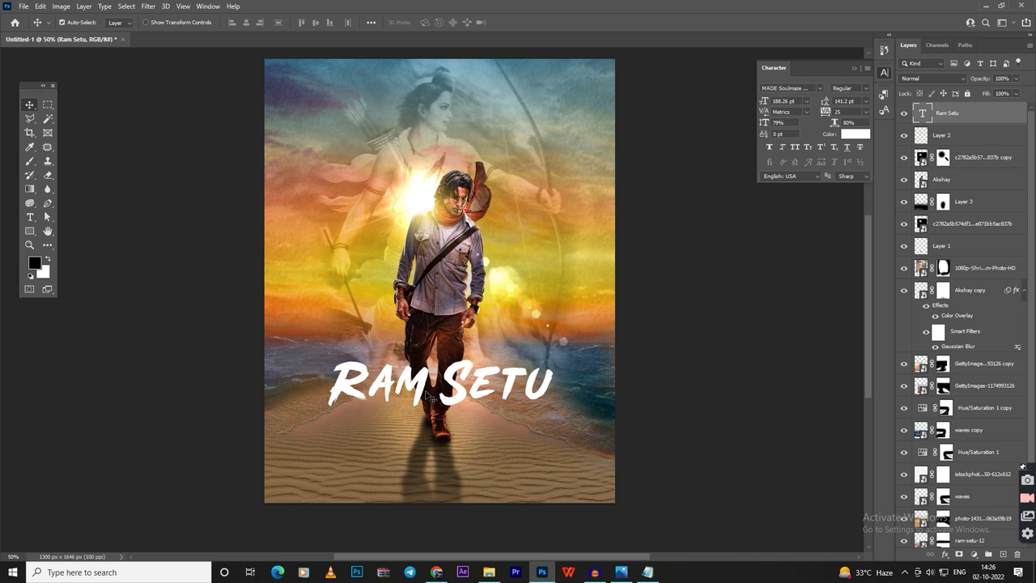
{"action": "key", "text": "t"}
{"action": "left_click", "coordinate": [350, 442]}
{"action": "type", "text": "Written & Directed By: Abhishek Sharma"}
{"action": "key", "text": "ctrl+Return"}
{"action": "left_click", "coordinate": [154, 22]}
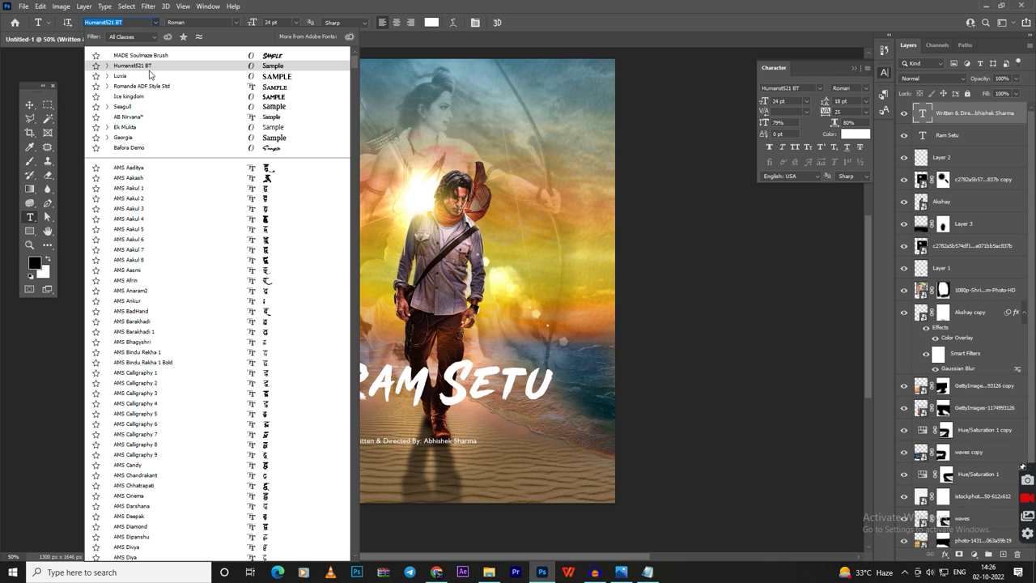
{"action": "left_click", "coordinate": [121, 81]}
{"action": "left_click", "coordinate": [31, 105]}
{"action": "mouse_move", "coordinate": [498, 455]}
{"action": "left_mouse_down"}
{"action": "mouse_move", "coordinate": [486, 458]}
{"action": "mouse_move", "coordinate": [486, 474]}
{"action": "left_mouse_up"}
Step: Duplicate the credit line and replace its text with the producers credit
{"action": "left_click", "coordinate": [647, 572]}
{"action": "left_click_drag", "start_coordinate": [283, 119], "coordinate": [95, 119]}
{"action": "key", "text": "ctrl+c"}
{"action": "left_click", "coordinate": [647, 572]}
{"action": "double_click", "coordinate": [922, 135]}
{"action": "key", "text": "ctrl+v"}
{"action": "key", "text": "ctrl+Return"}
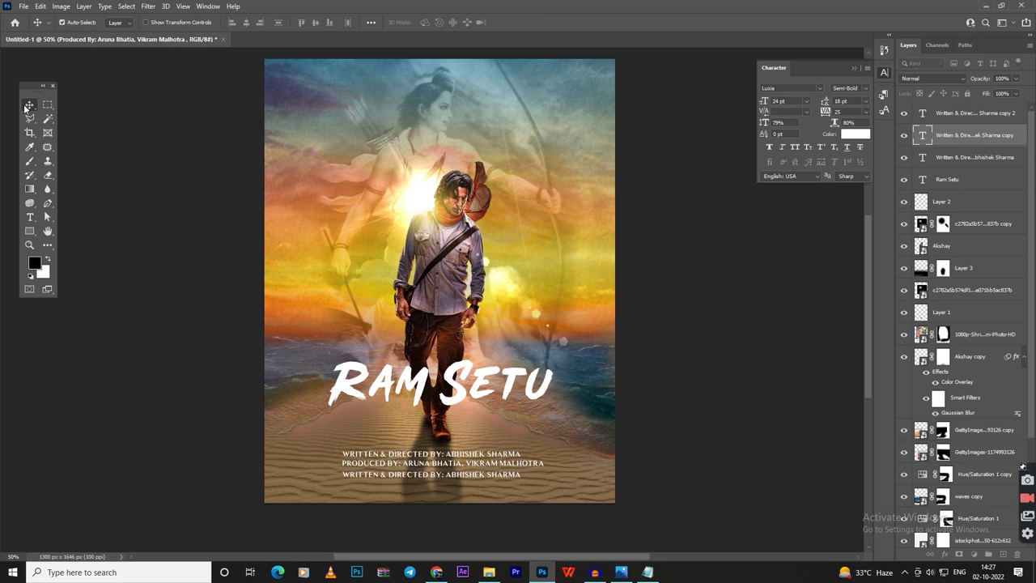
Step: Replace the third credit line's text with the creative producer credit
{"action": "left_click", "coordinate": [648, 572]}
{"action": "left_click_drag", "start_coordinate": [386, 139], "coordinate": [100, 138]}
{"action": "left_click", "coordinate": [310, 159]}
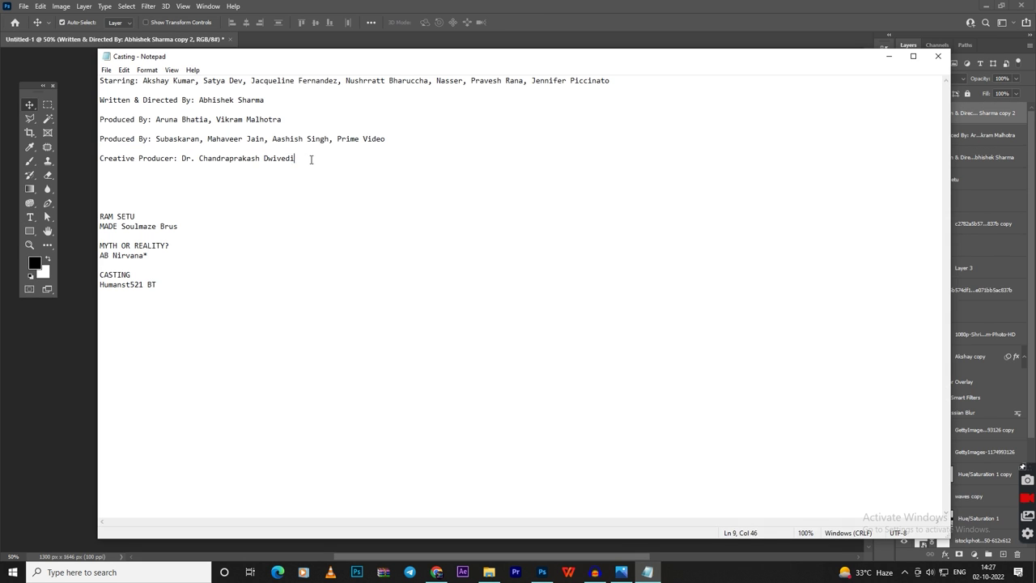
{"action": "key", "text": "shift+Home"}
{"action": "key", "text": "ctrl+c"}
{"action": "left_click", "coordinate": [647, 572]}
{"action": "double_click", "coordinate": [922, 113]}
{"action": "key", "text": "ctrl+v"}
{"action": "key", "text": "ctrl+Return"}
Step: Centre the three credit lines, adjust the credit block, and lower the dark wash's opacity
{"action": "left_click", "coordinate": [961, 165], "text": "shift"}
{"action": "left_click", "coordinate": [246, 22]}
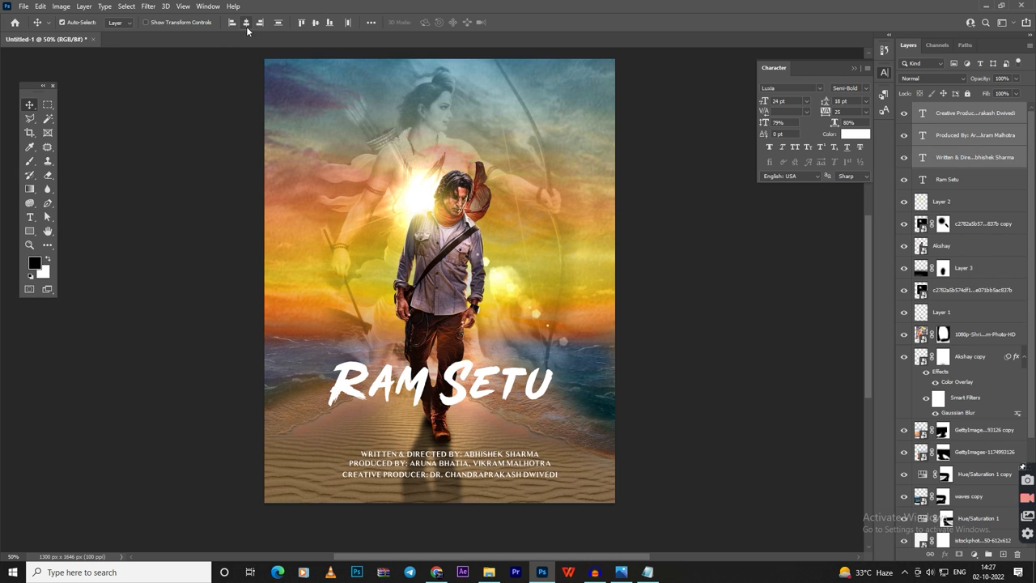
{"action": "key", "text": "ctrl+t"}
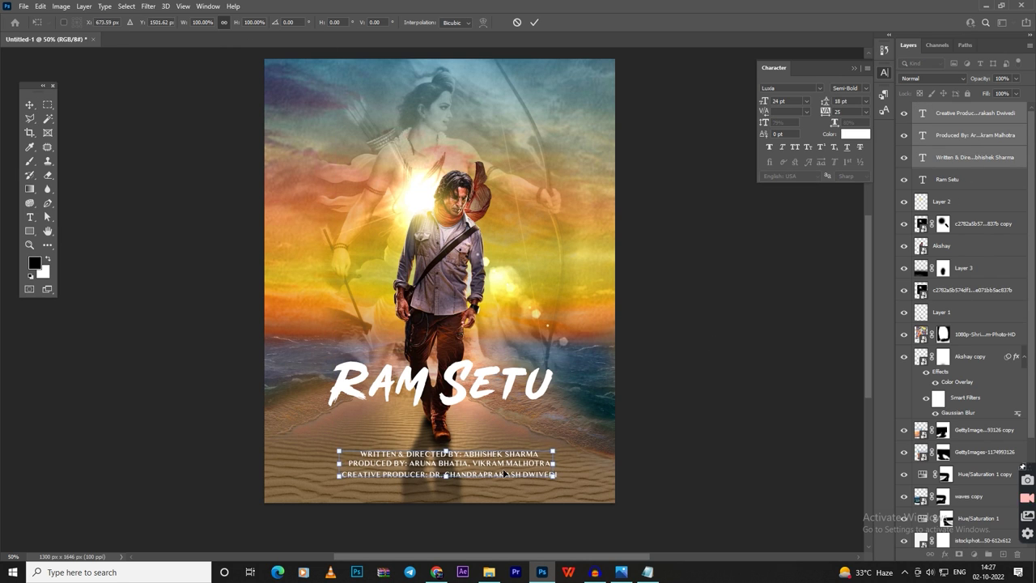
{"action": "left_click_drag", "start_coordinate": [517, 475], "coordinate": [504, 474]}
{"action": "key", "text": "Return"}
{"action": "left_click", "coordinate": [556, 486]}
{"action": "left_click", "coordinate": [1017, 79]}
{"action": "left_click_drag", "start_coordinate": [1020, 93], "coordinate": [999, 93]}
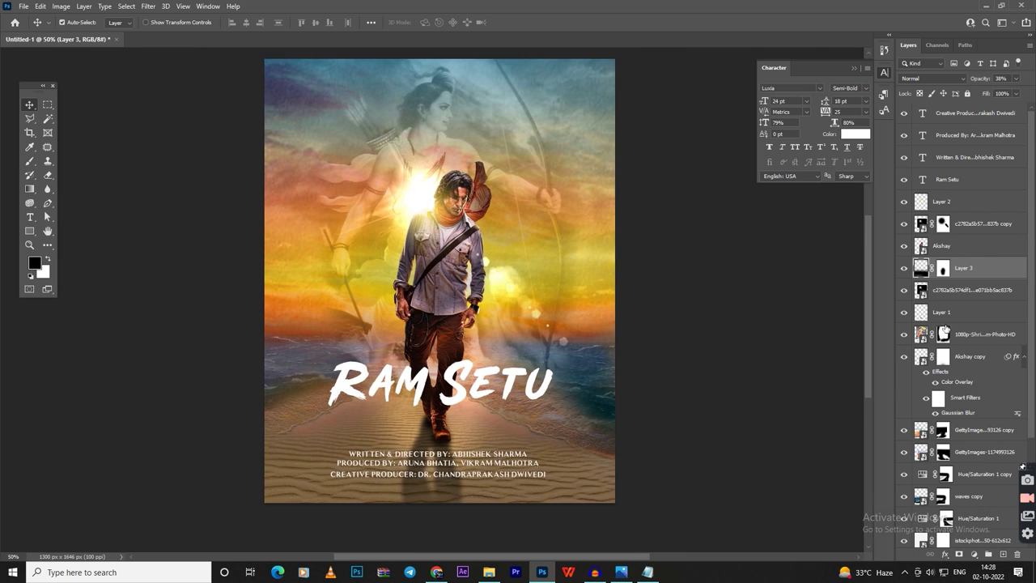
Step: Add a Color Balance layer with midtones Red +52 and Magenta −12, clipped to the photo
{"action": "left_click", "coordinate": [974, 555]}
{"action": "left_click", "coordinate": [939, 461]}
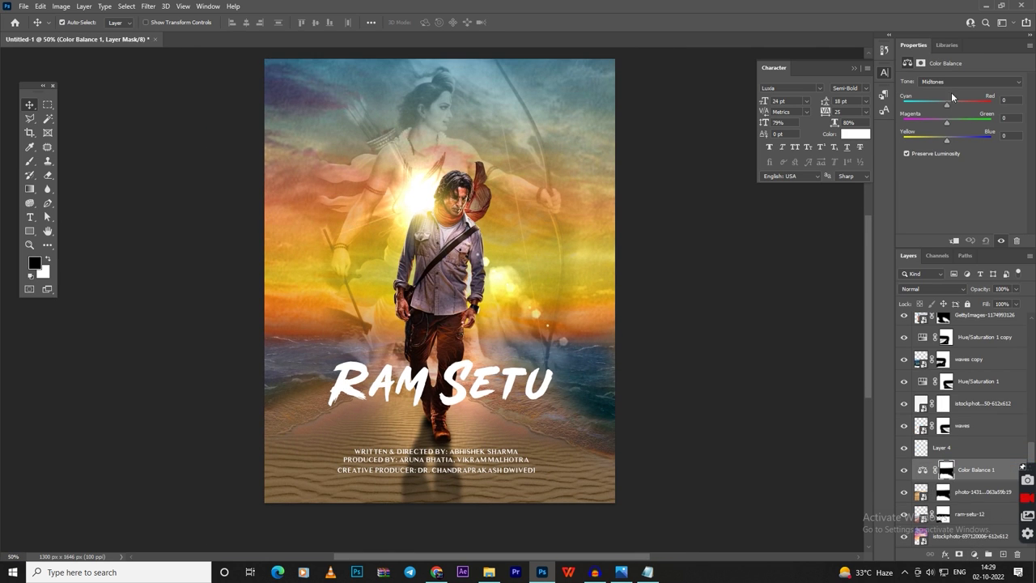
{"action": "left_click_drag", "start_coordinate": [970, 106], "coordinate": [932, 131]}
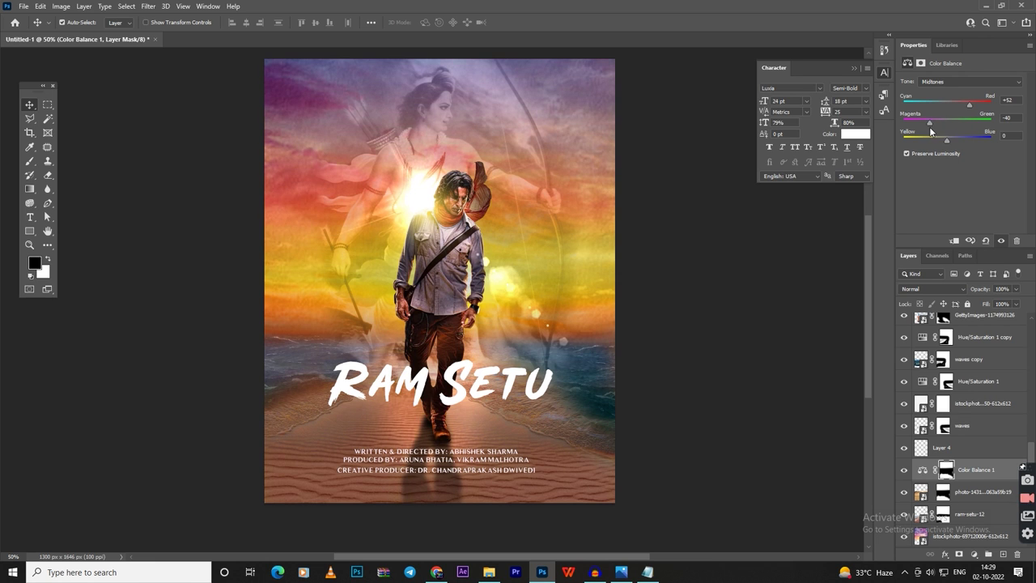
{"action": "left_click", "coordinate": [956, 81]}
{"action": "left_click", "coordinate": [944, 85]}
{"action": "right_click", "coordinate": [972, 469]}
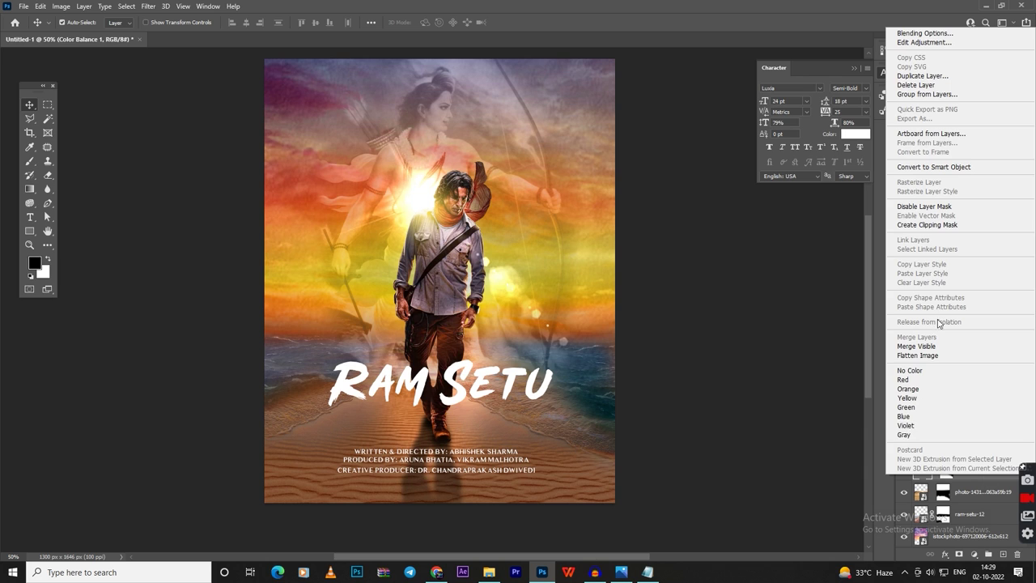
{"action": "left_click", "coordinate": [927, 225]}
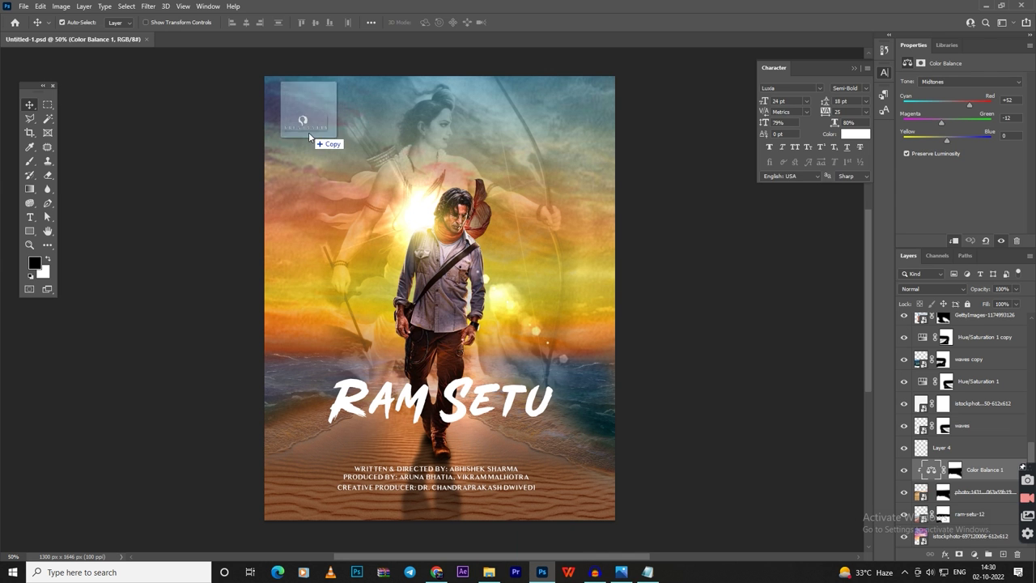
Step: Place the Abundantia logo and a small cape & good logo in the top-right corner
{"action": "left_click_drag", "start_coordinate": [308, 136], "coordinate": [310, 133]}
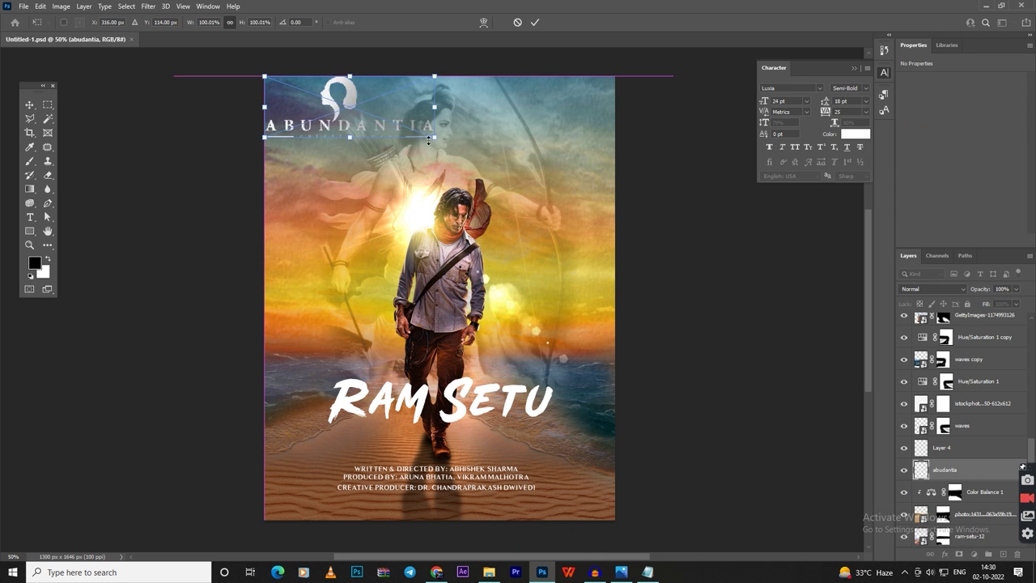
{"action": "key", "text": "ctrl+plus"}
{"action": "key", "text": "Return"}
{"action": "left_click", "coordinate": [490, 572]}
{"action": "mouse_move", "coordinate": [592, 129]}
{"action": "left_mouse_down"}
{"action": "mouse_move", "coordinate": [542, 577]}
{"action": "mouse_move", "coordinate": [502, 340]}
{"action": "left_mouse_up"}
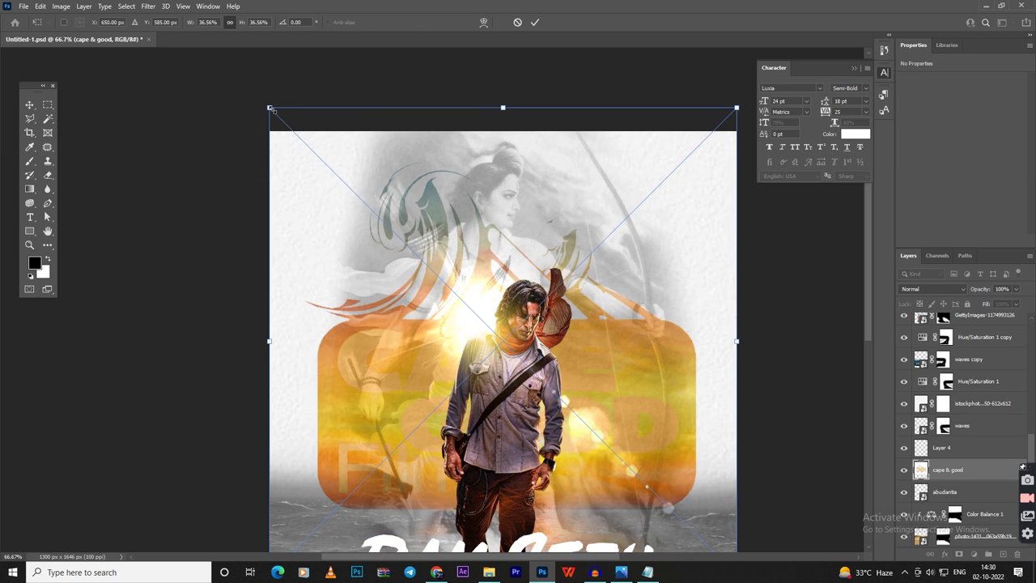
{"action": "left_click_drag", "start_coordinate": [271, 106], "coordinate": [590, 317]}
{"action": "left_click_drag", "start_coordinate": [663, 392], "coordinate": [700, 211]}
{"action": "key", "text": "Return"}
Step: Raise the logo layer in the stack and move a credit-line copy to the poster's top
{"action": "left_click_drag", "start_coordinate": [946, 477], "coordinate": [947, 324]}
{"action": "key", "text": "ctrl+t"}
{"action": "key", "text": "Return"}
{"action": "key", "text": "t"}
{"action": "left_click_drag", "start_coordinate": [485, 534], "coordinate": [495, 108]}
Step: Turn the top text into MYTH OR REALITY?, enlarge it about 148% and move it lower
{"action": "key", "text": "ctrl+v"}
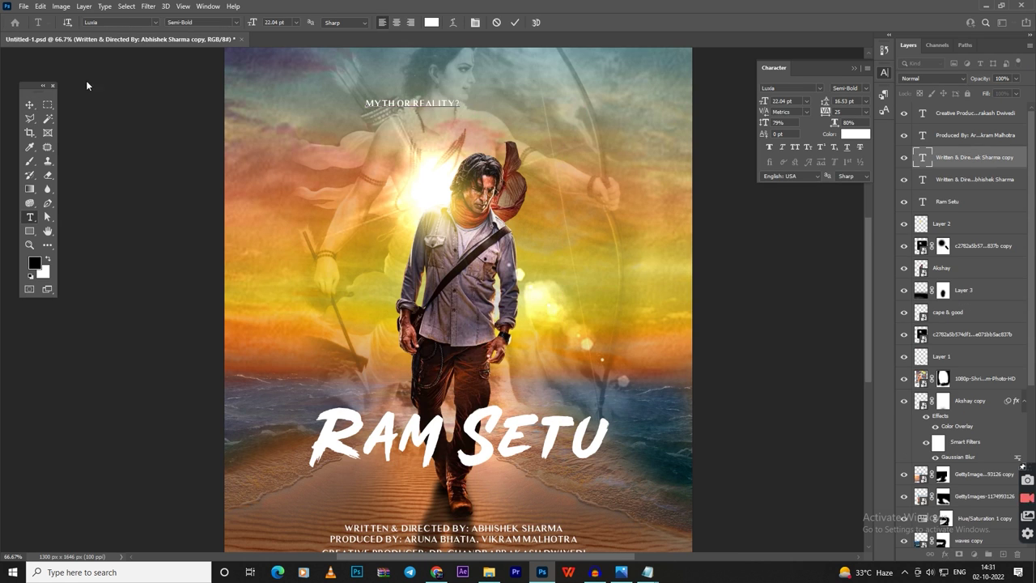
{"action": "key", "text": "ctrl+Return"}
{"action": "key", "text": "ctrl+t"}
{"action": "left_click_drag", "start_coordinate": [507, 220], "coordinate": [527, 245]}
{"action": "key", "text": "Return"}
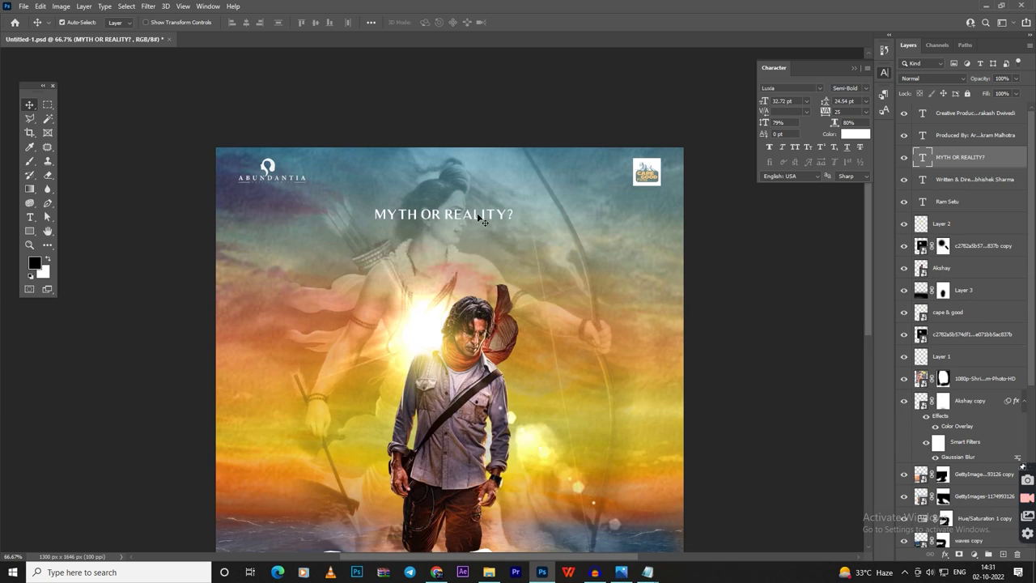
{"action": "left_click_drag", "start_coordinate": [457, 214], "coordinate": [457, 257]}
Step: Set the tagline in black Romande ADF and enlarge it slightly
{"action": "key", "text": "t"}
{"action": "left_click", "coordinate": [122, 22]}
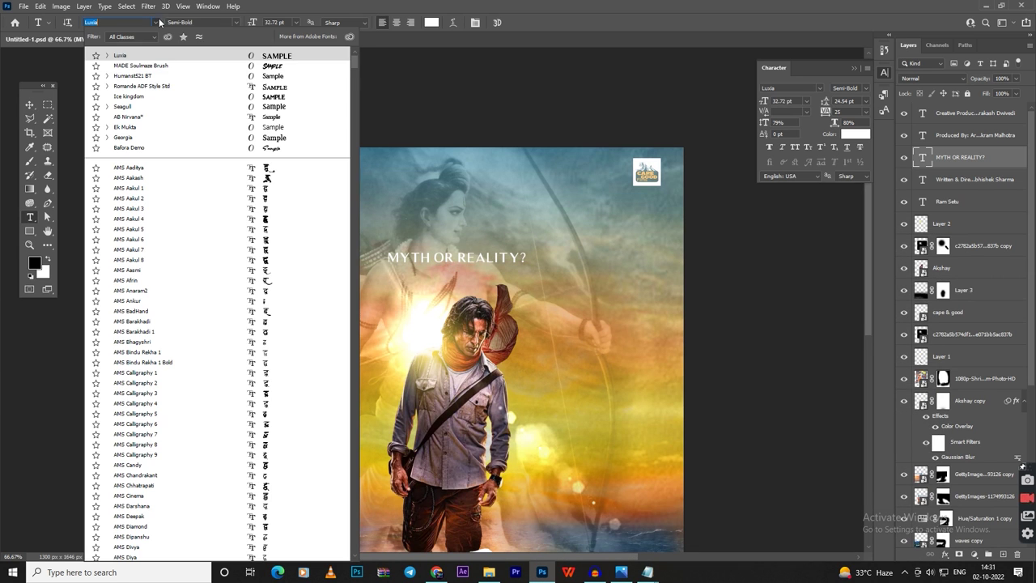
{"action": "left_click", "coordinate": [155, 92]}
{"action": "left_click", "coordinate": [33, 108]}
{"action": "key", "text": "alt+BackSpace"}
{"action": "key", "text": "ctrl+t"}
{"action": "left_click_drag", "start_coordinate": [531, 246], "coordinate": [542, 241]}
{"action": "key", "text": "Return"}
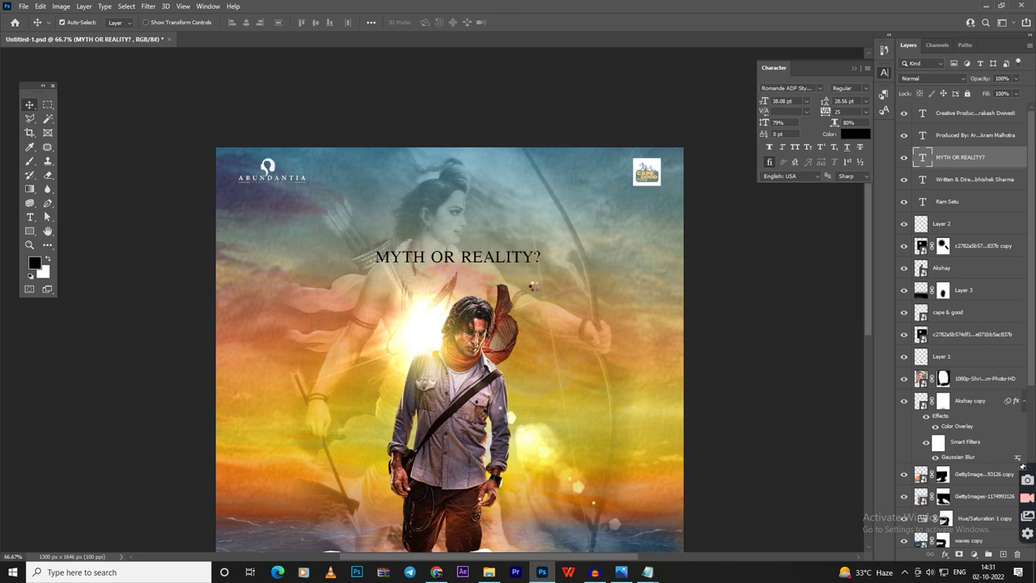
Step: Make the word PRESENTS smaller in the CAPE OF GOOD FILMS PRESENTS line
{"action": "key", "text": "Return"}
{"action": "double_click", "coordinate": [470, 110]}
{"action": "left_click", "coordinate": [296, 22]}
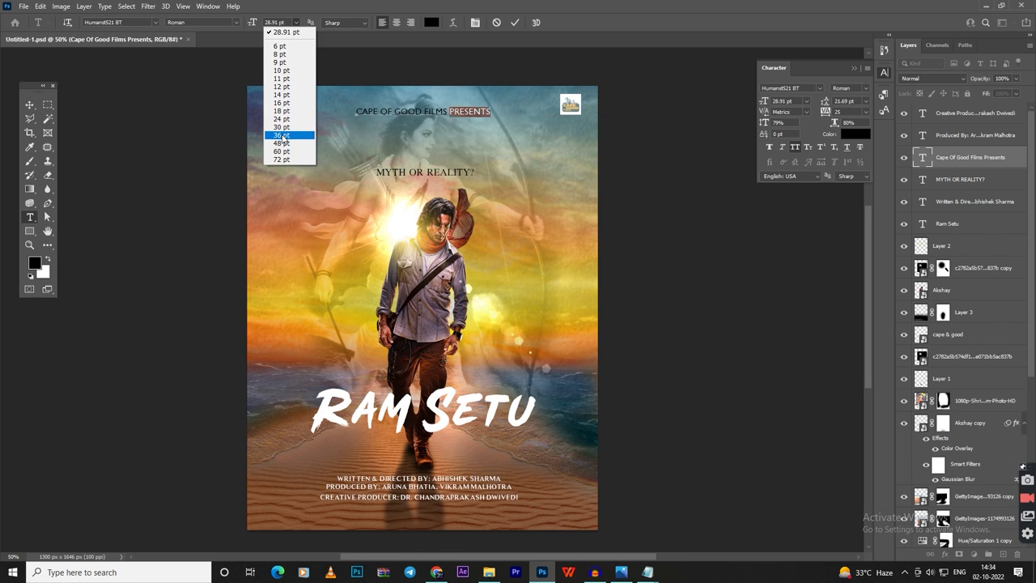
{"action": "left_click", "coordinate": [281, 119]}
{"action": "key", "text": "ctrl+Return"}
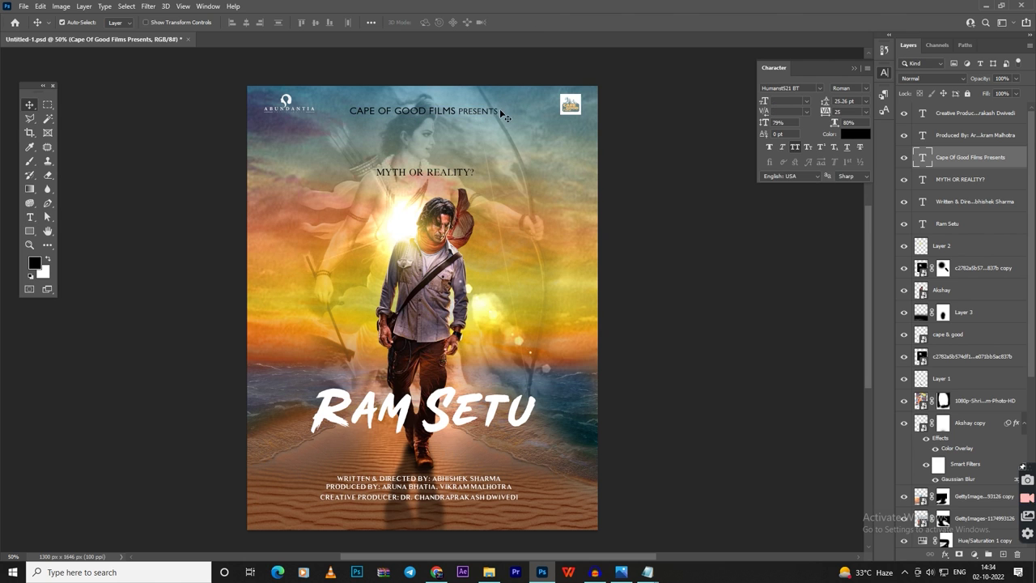
{"action": "key", "text": "Return"}
Step: Select the Ram Setu title layer and scale the title up
{"action": "key", "text": "ctrl+z"}
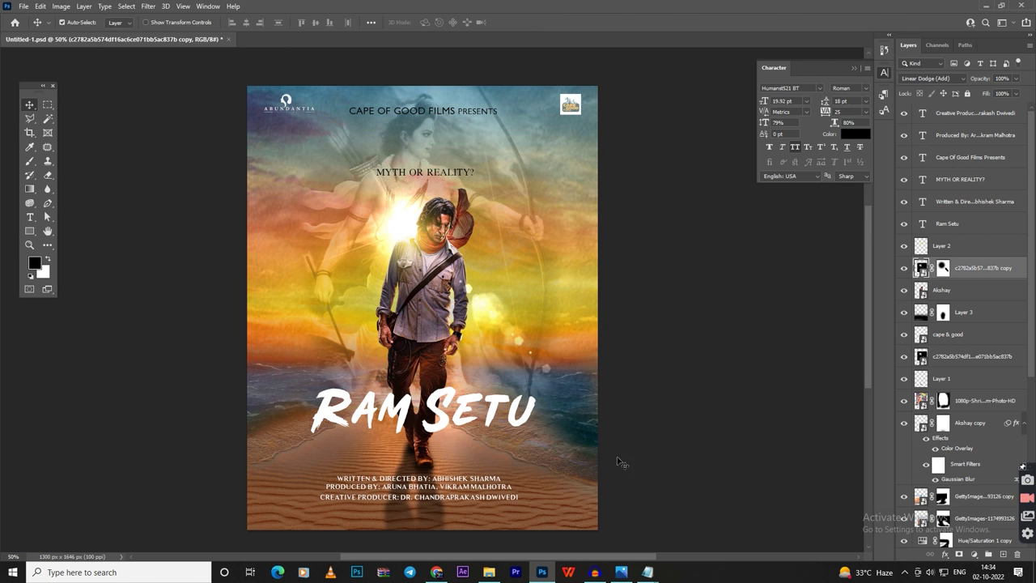
{"action": "key", "text": "ctrl+z"}
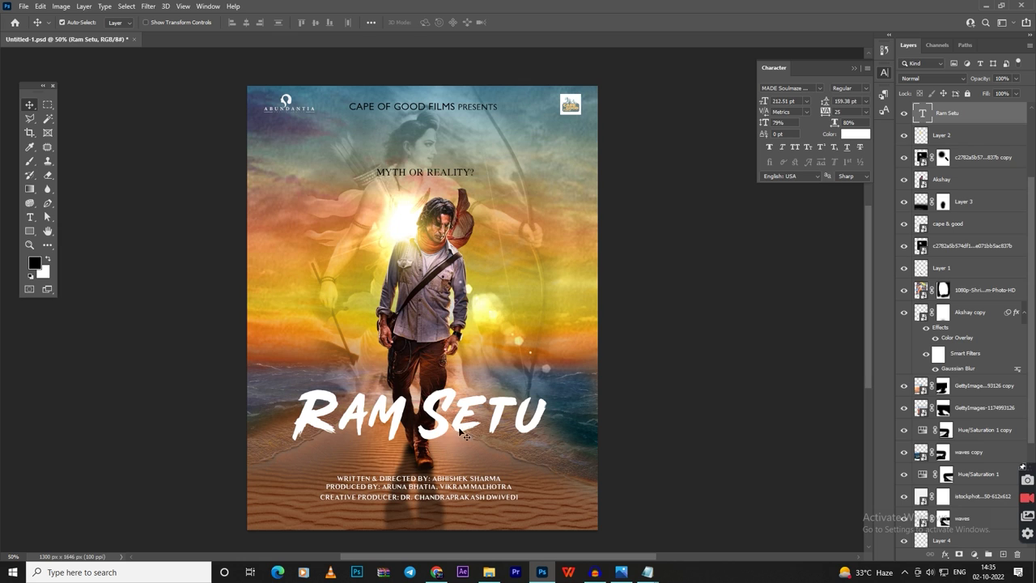